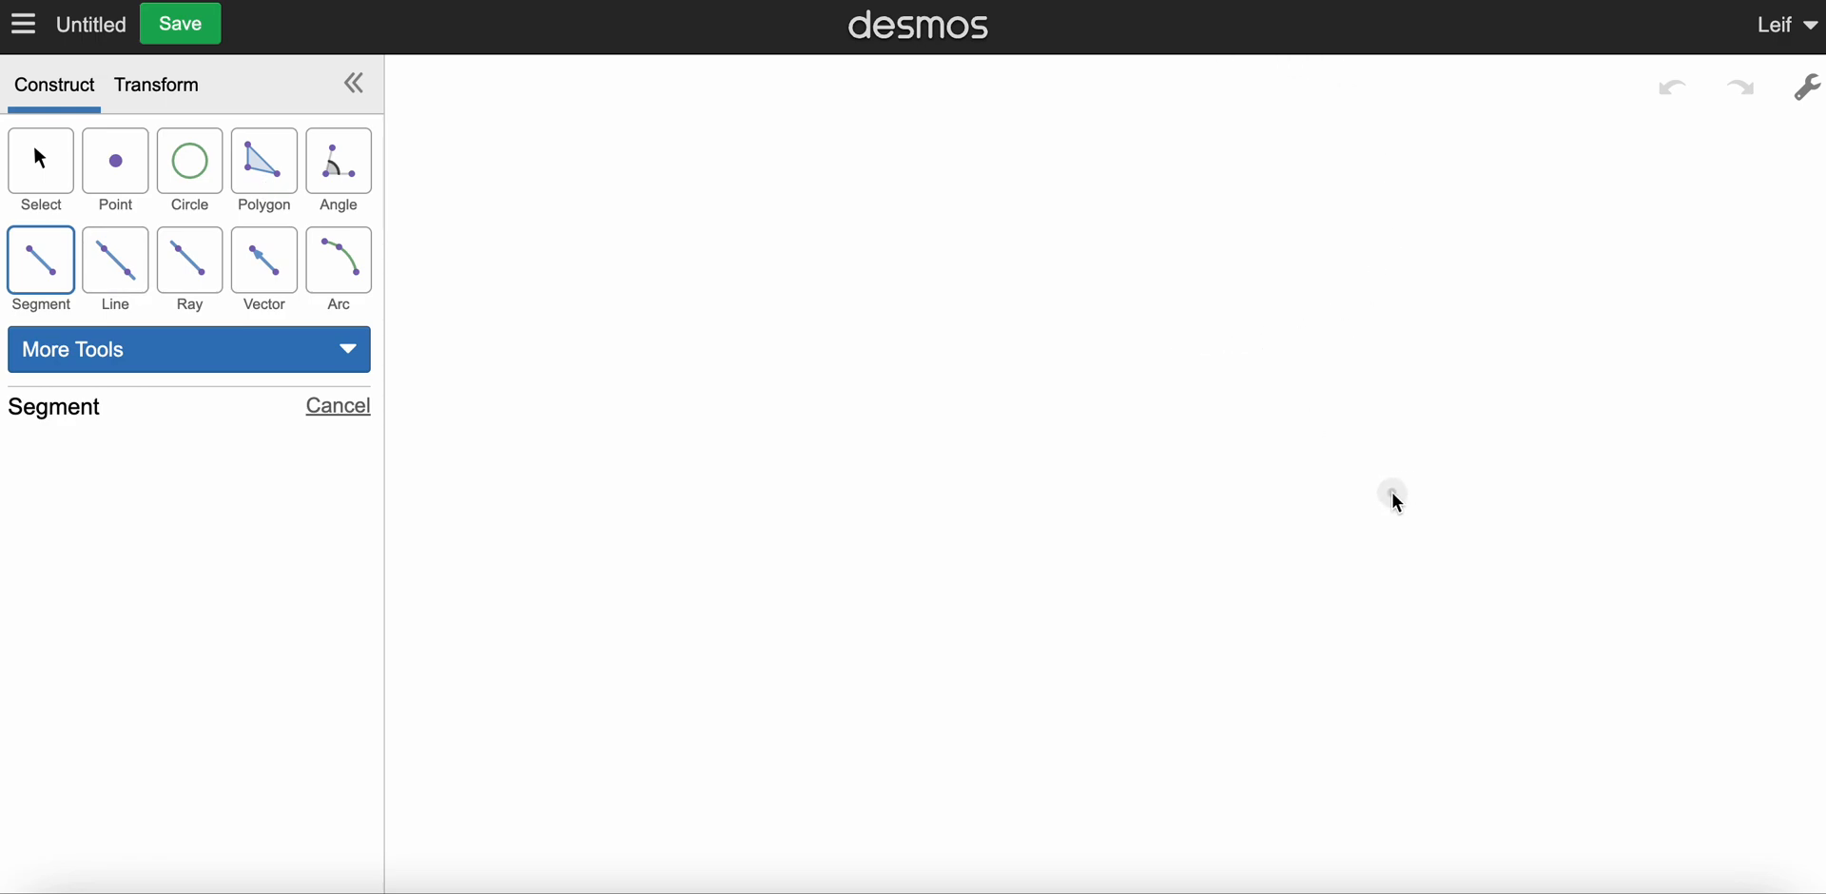
Step: Draw a short horizontal segment and construct a line perpendicular to it through its right endpoint
drag(1406, 480, 1581, 480)
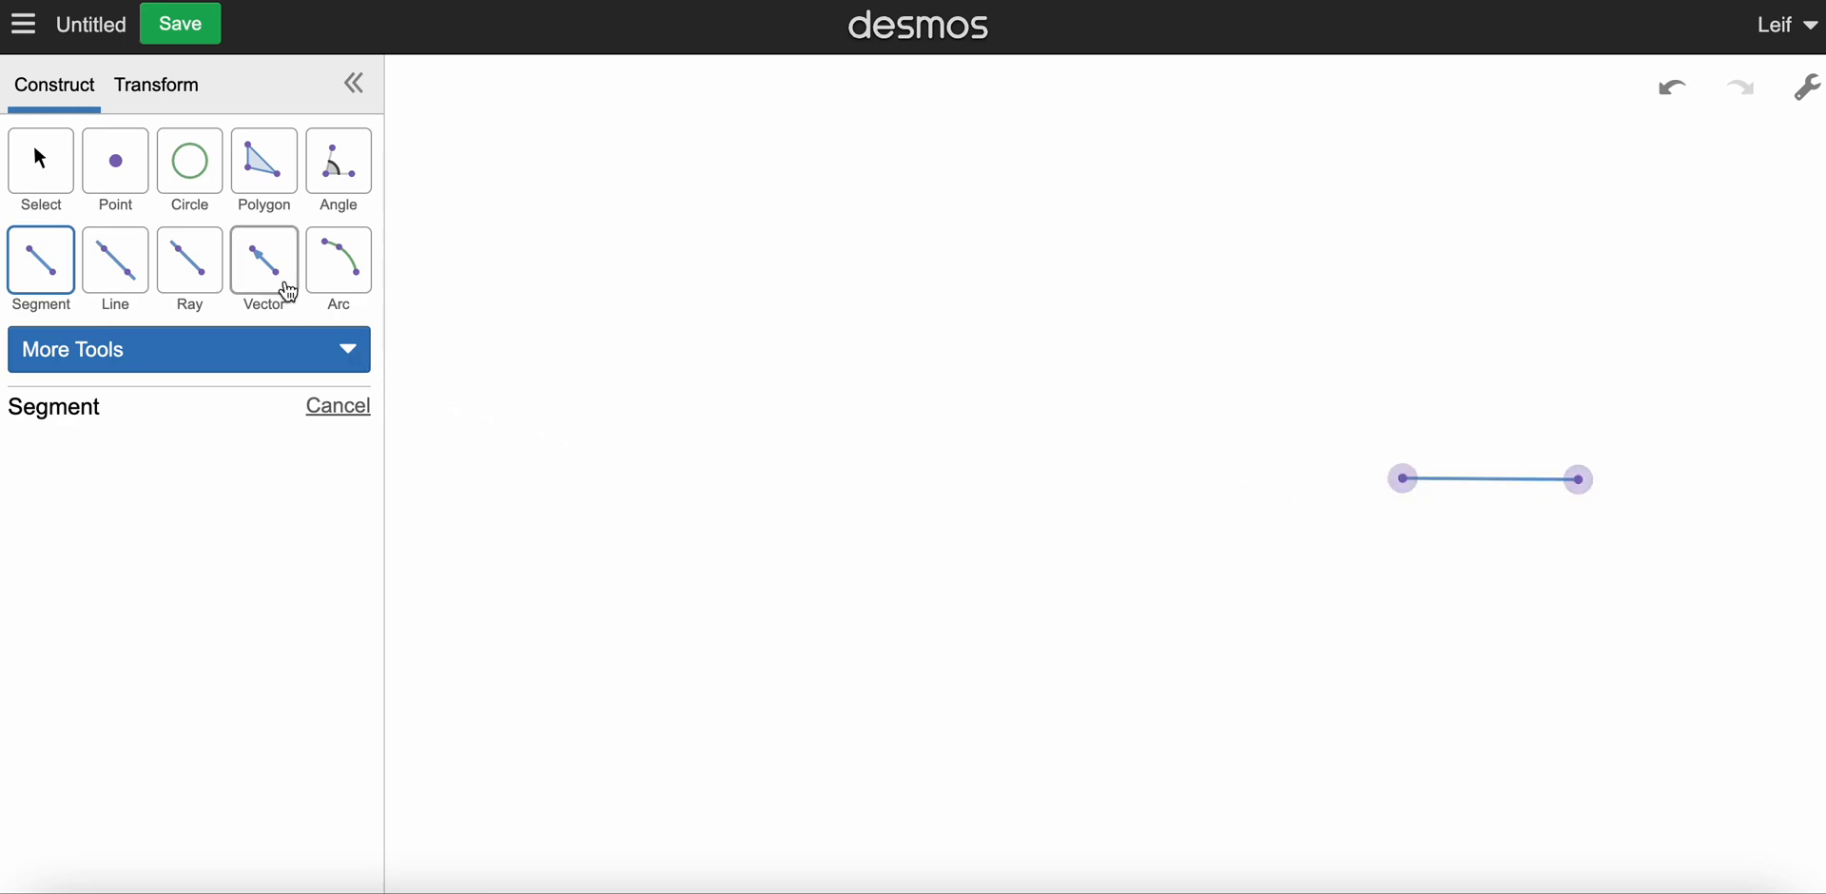
click(53, 175)
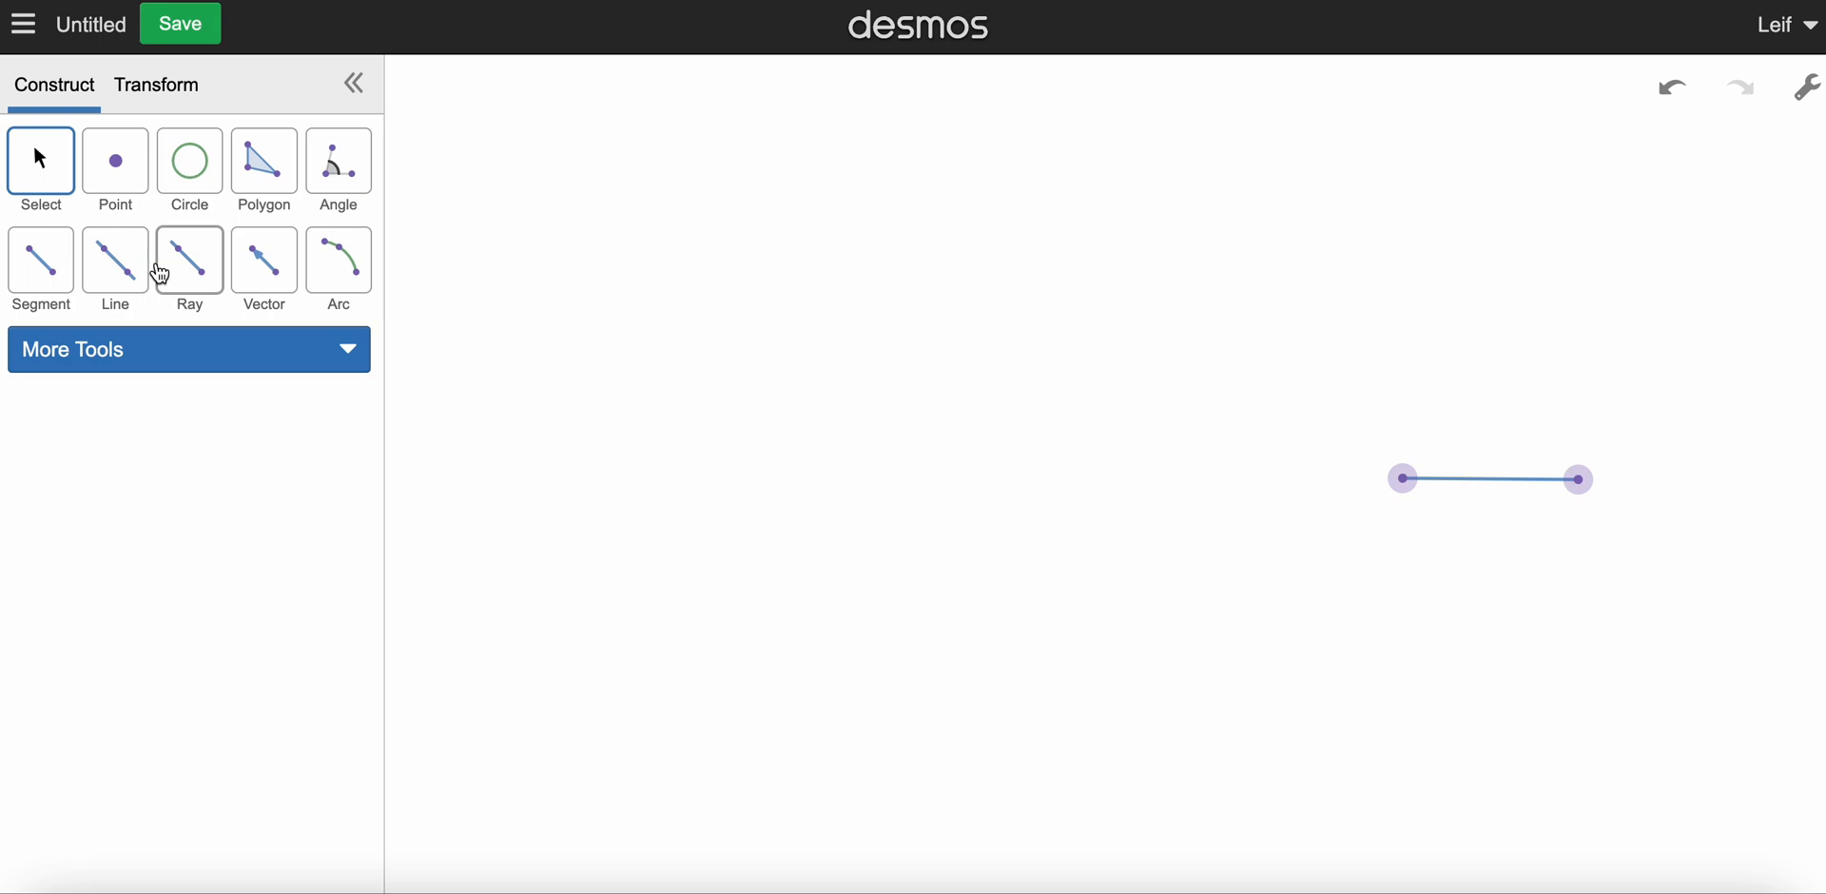
click(309, 355)
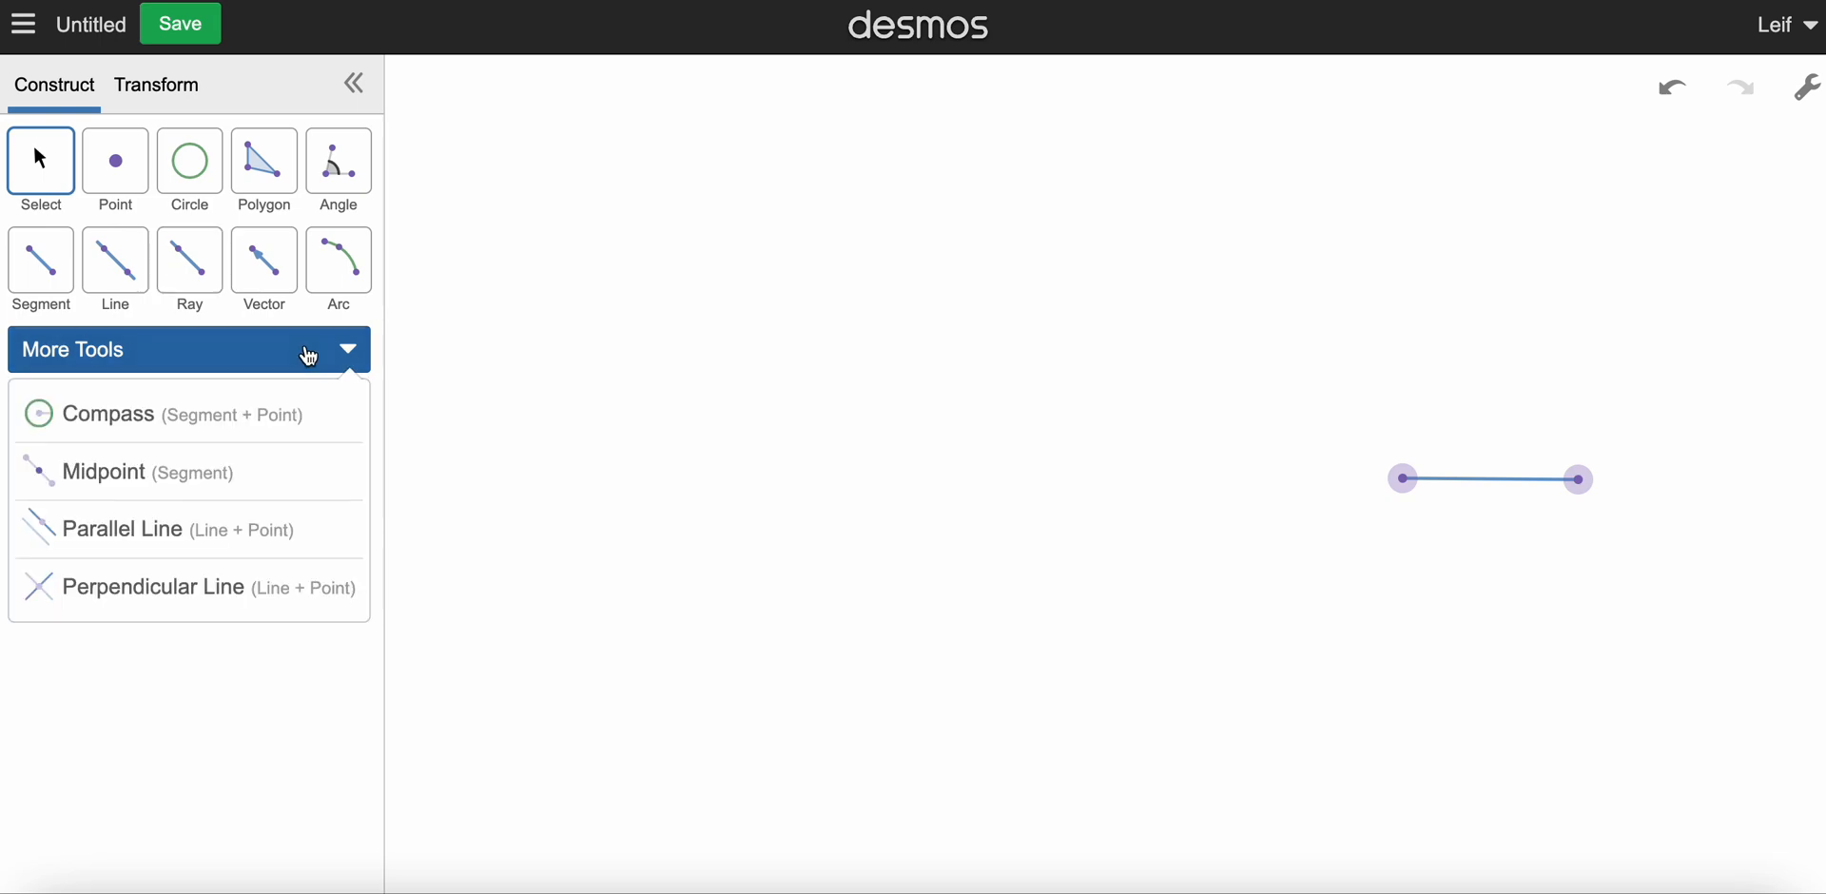
click(202, 589)
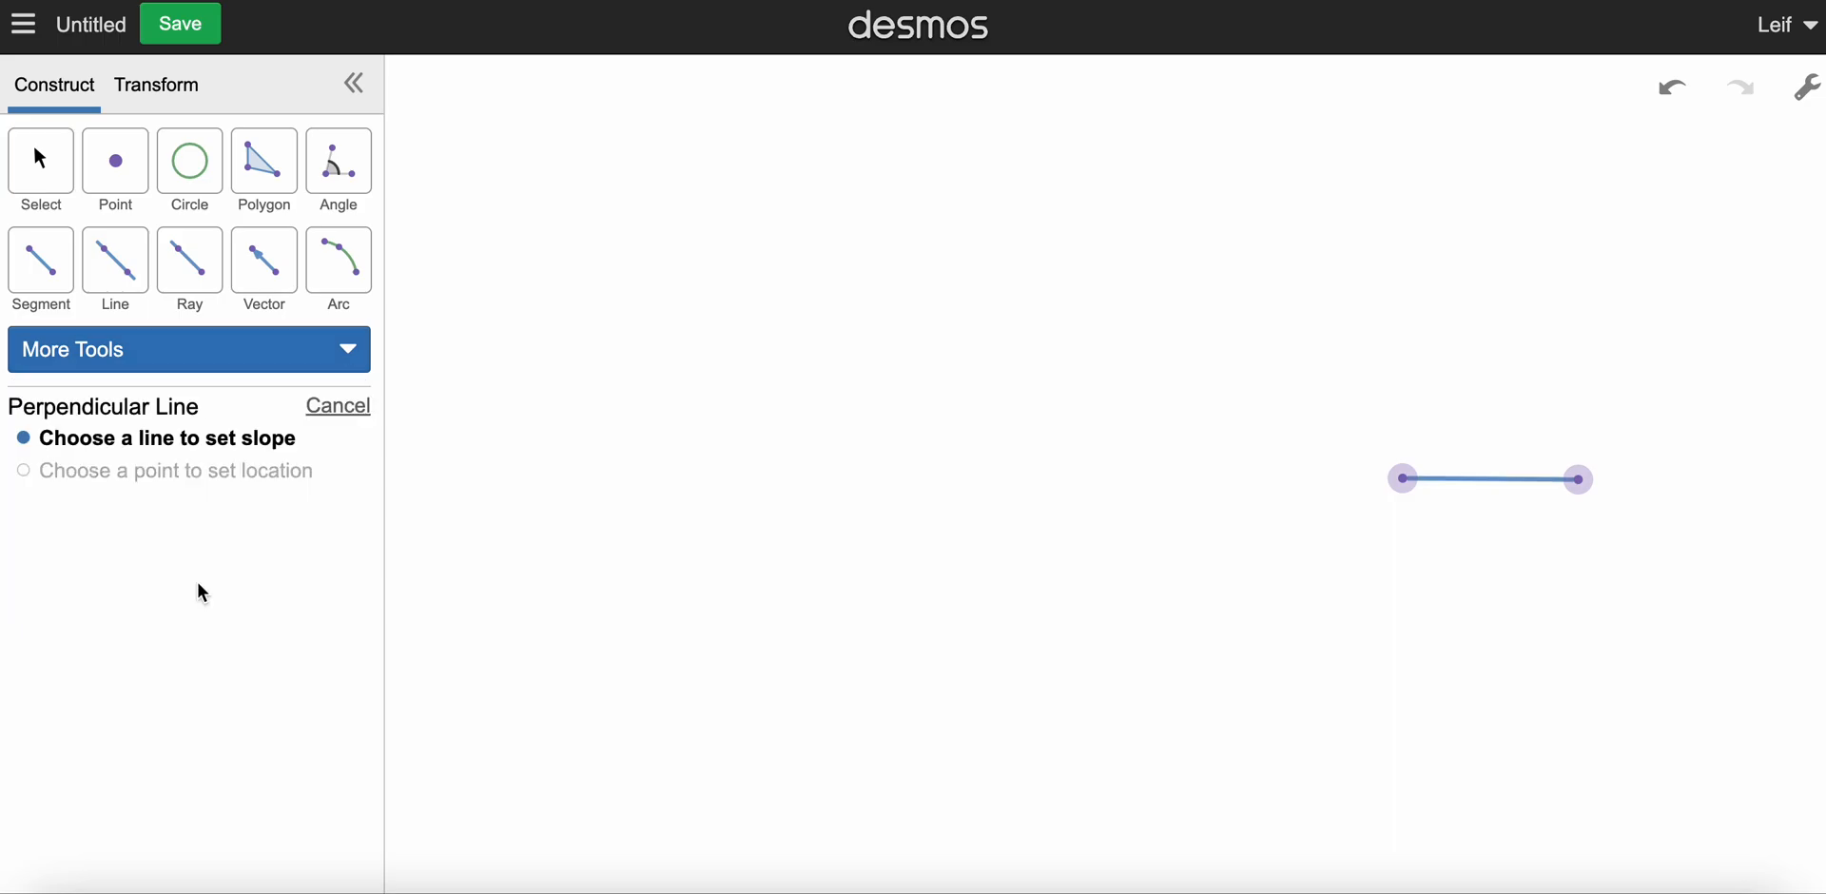
click(1498, 481)
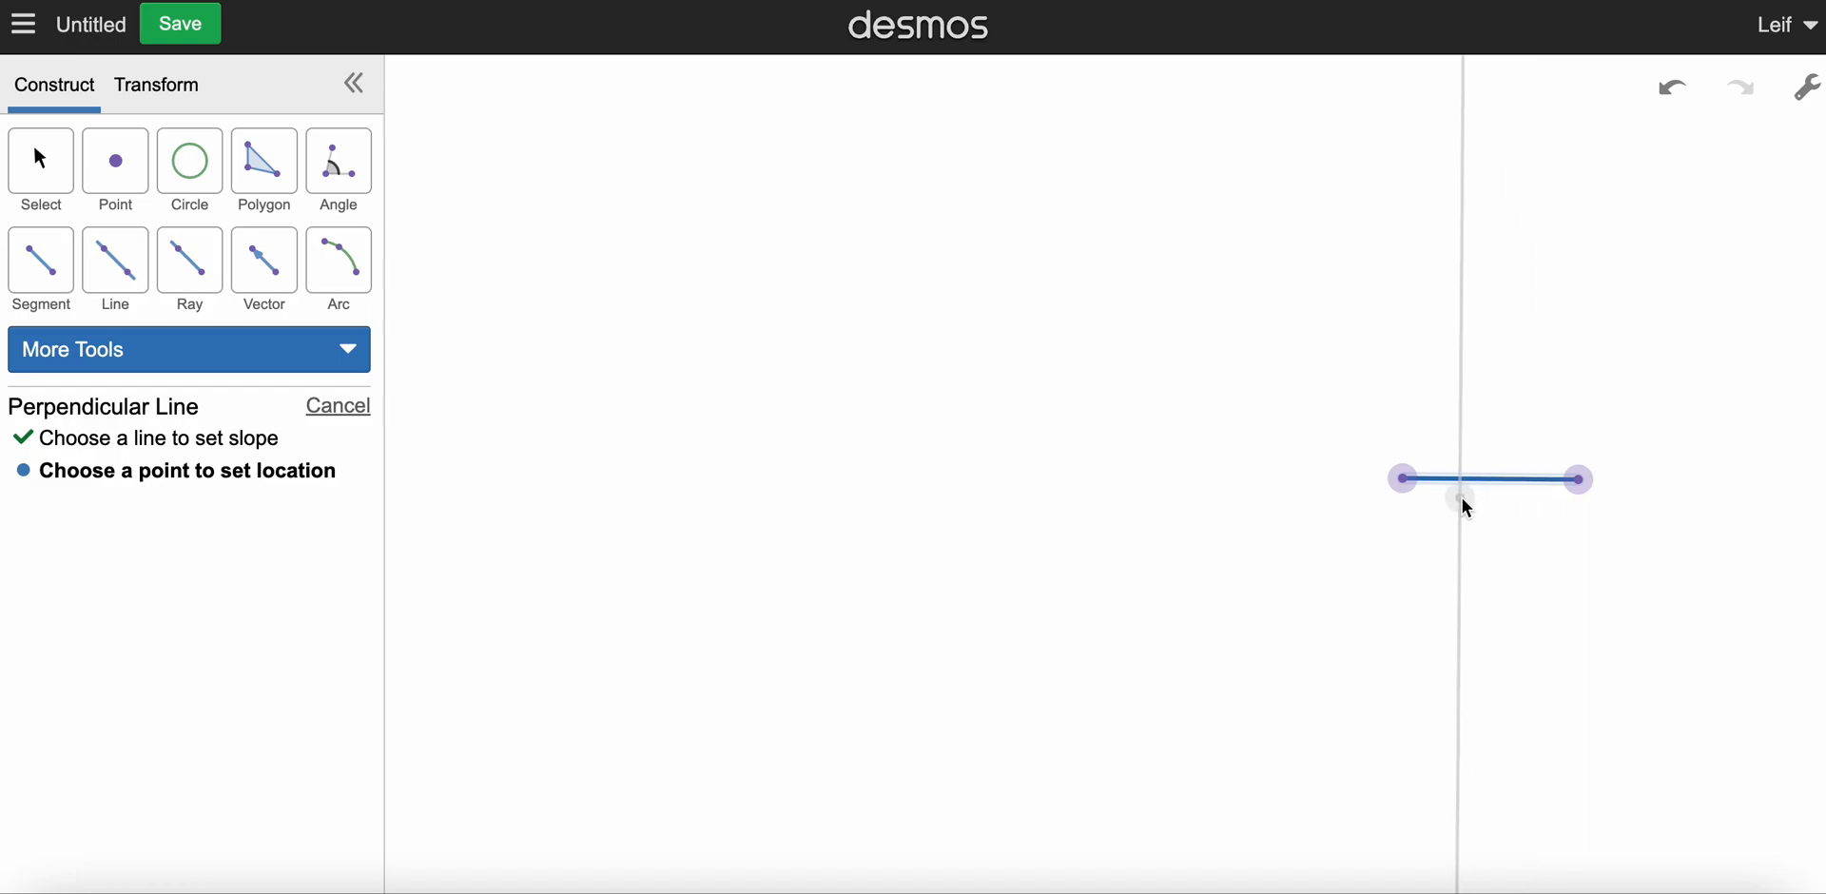
click(1580, 481)
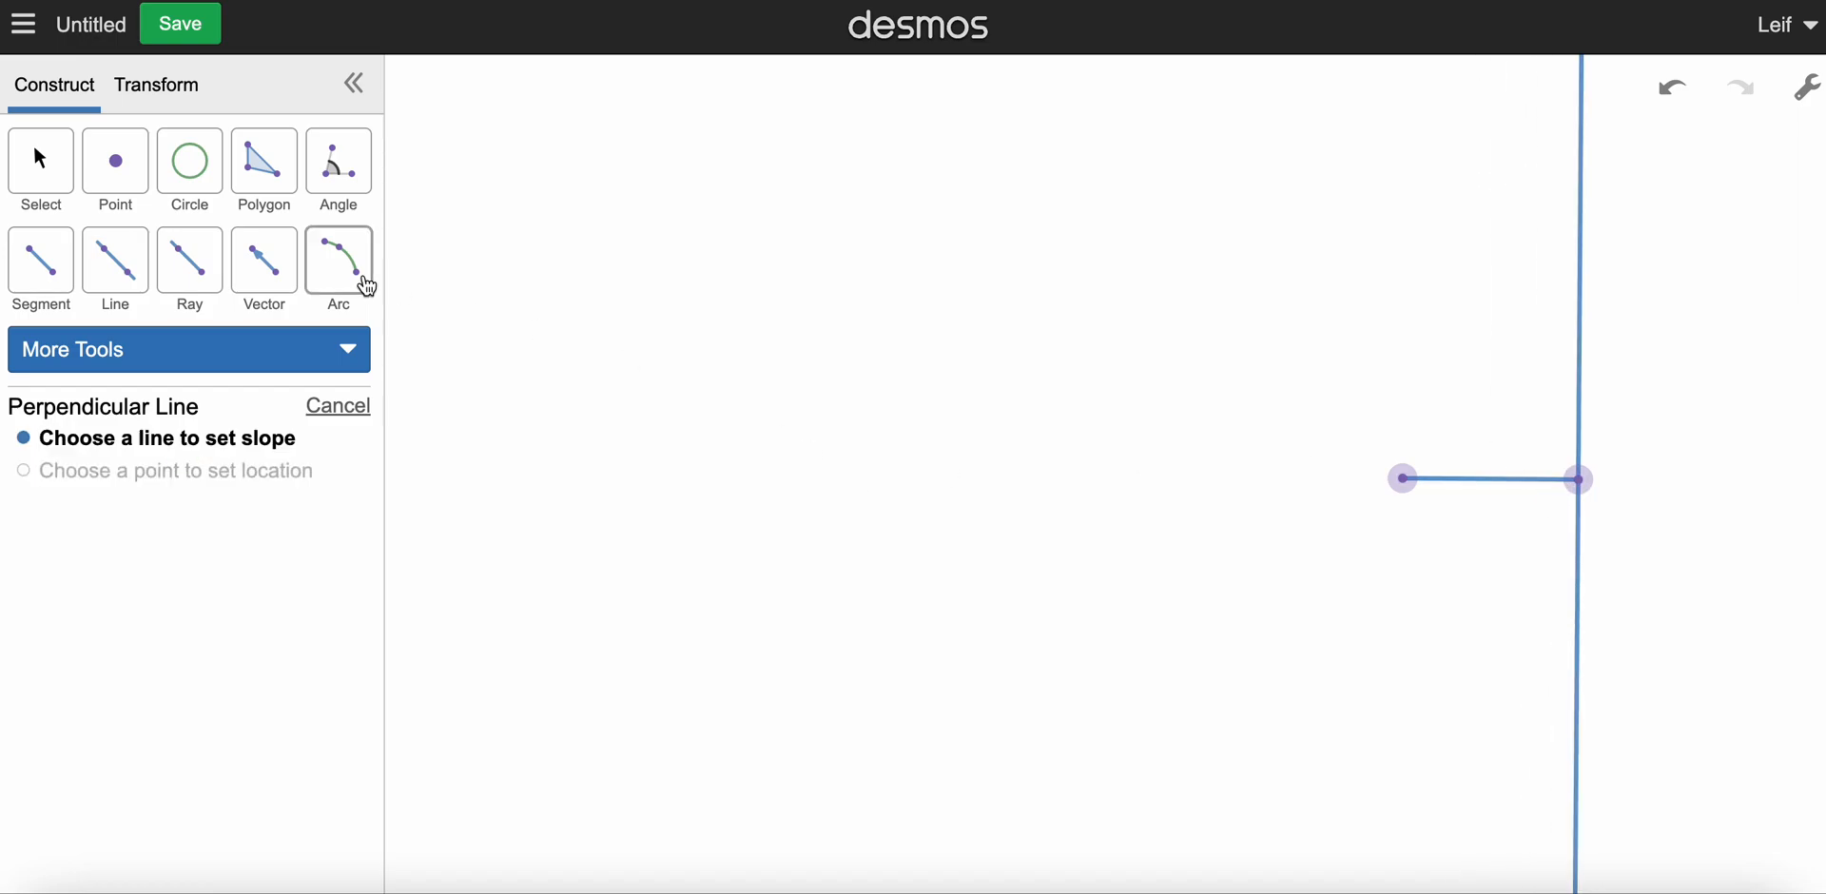
Step: Complete a right triangle with a segment running down the perpendicular line and a hypotenuse back to the horizontal segment's left endpoint
click(50, 257)
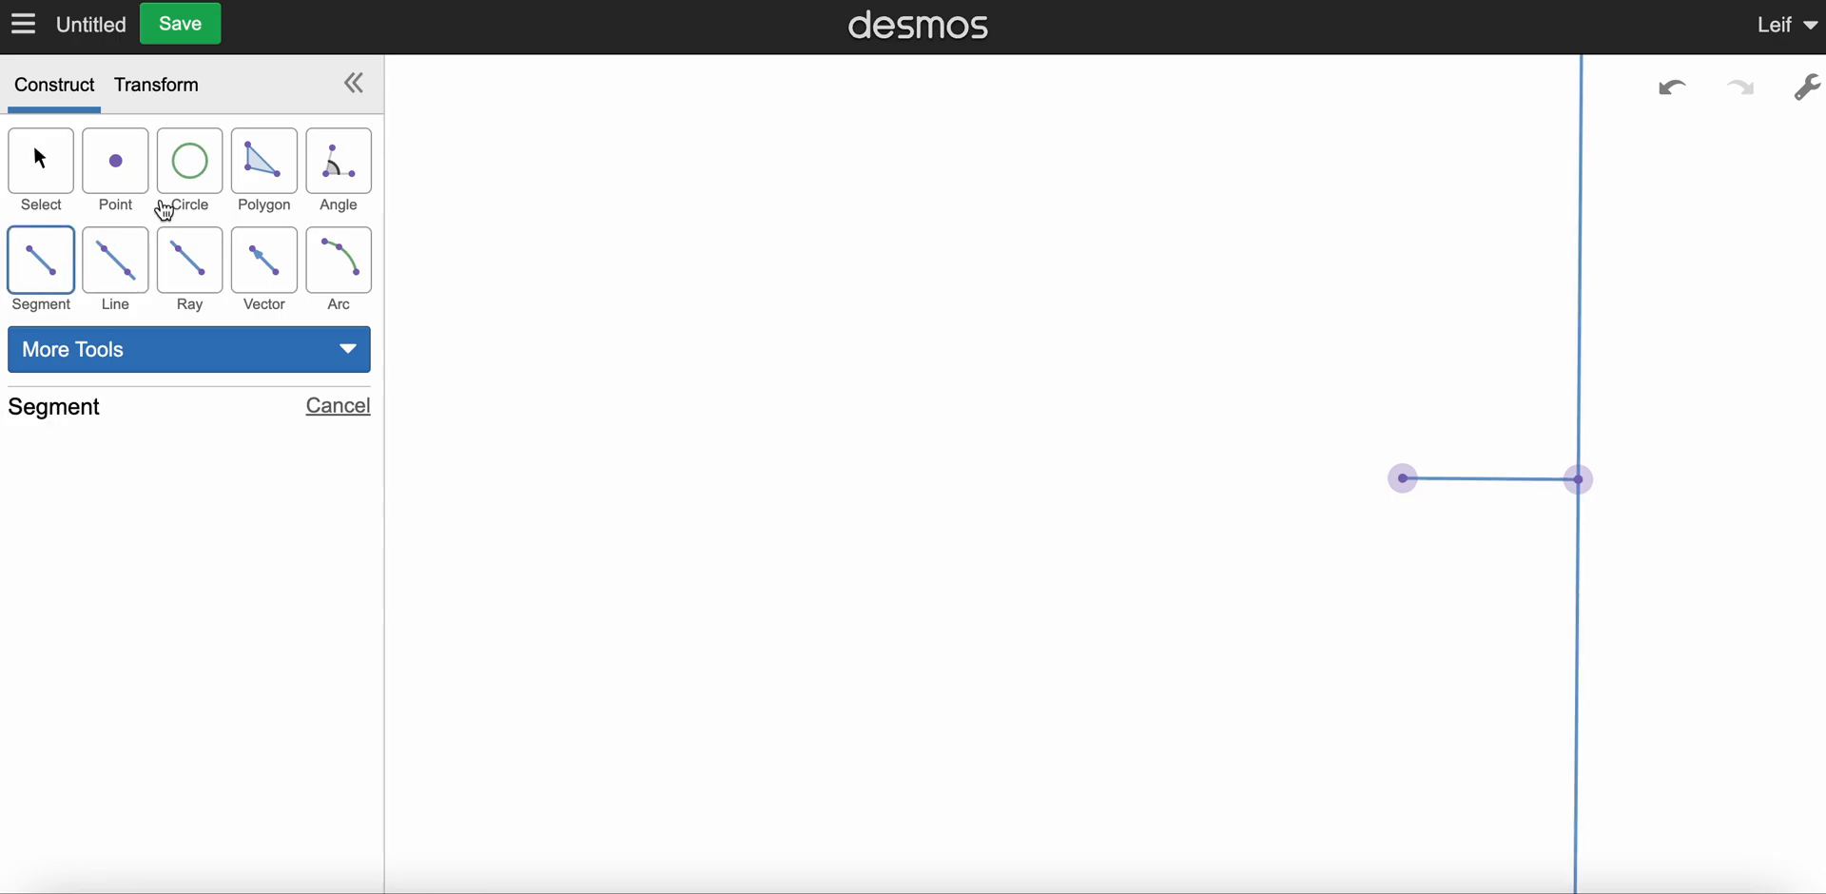
click(1583, 486)
click(1578, 711)
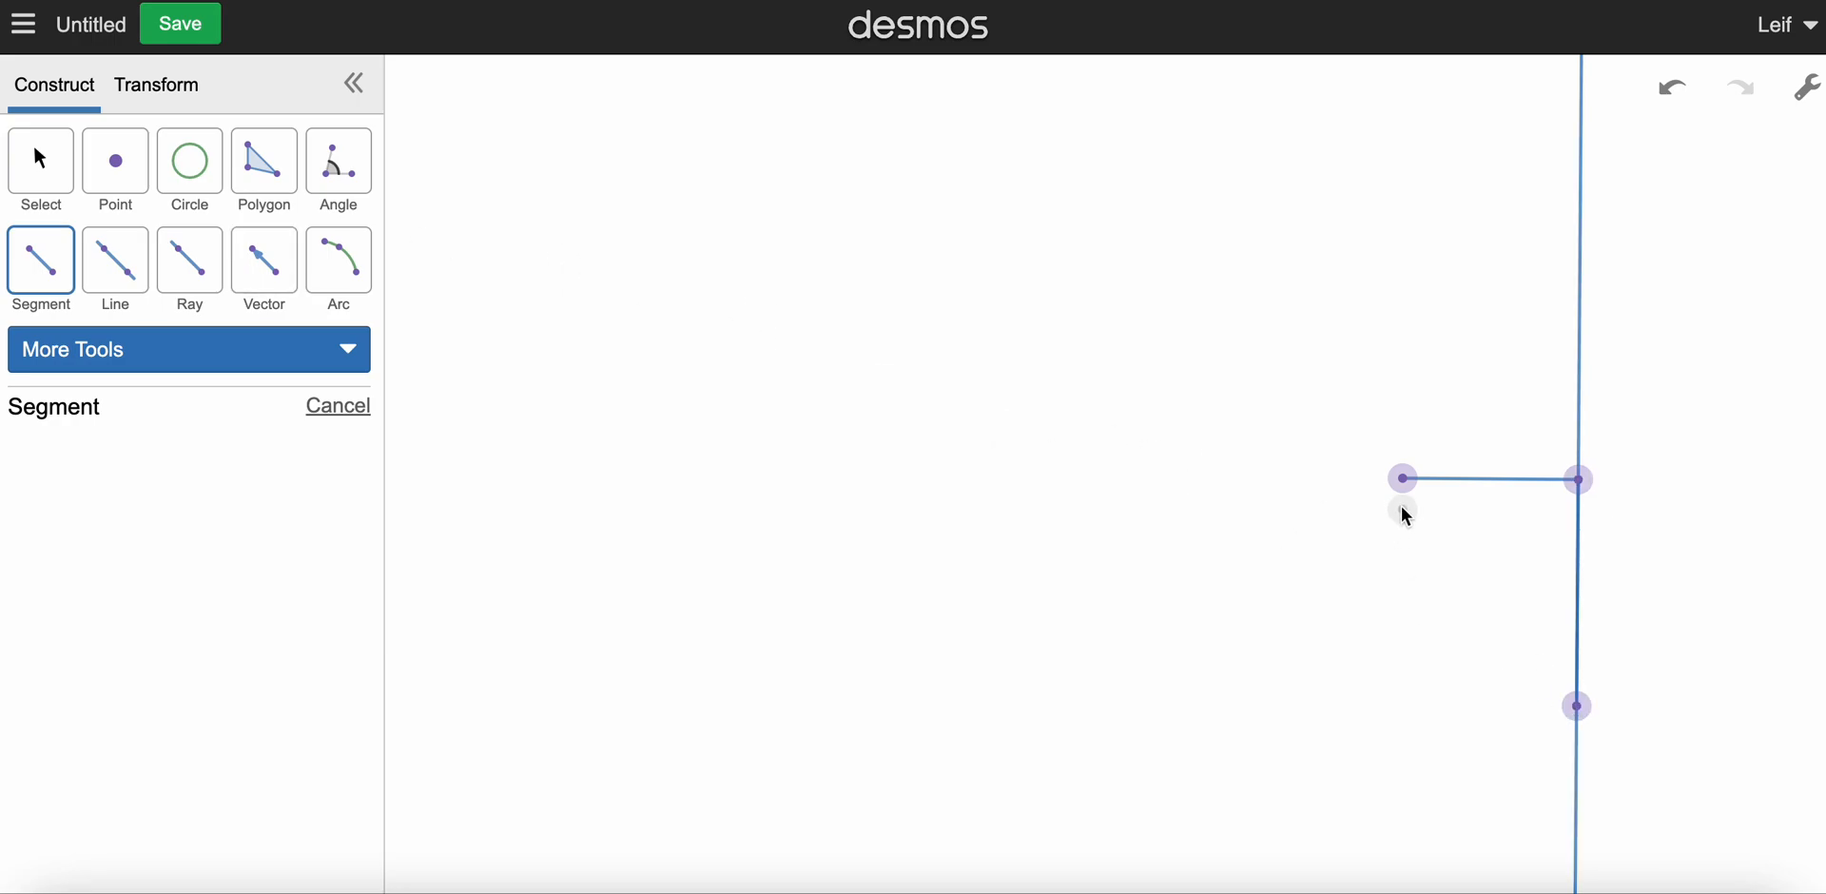
click(1402, 477)
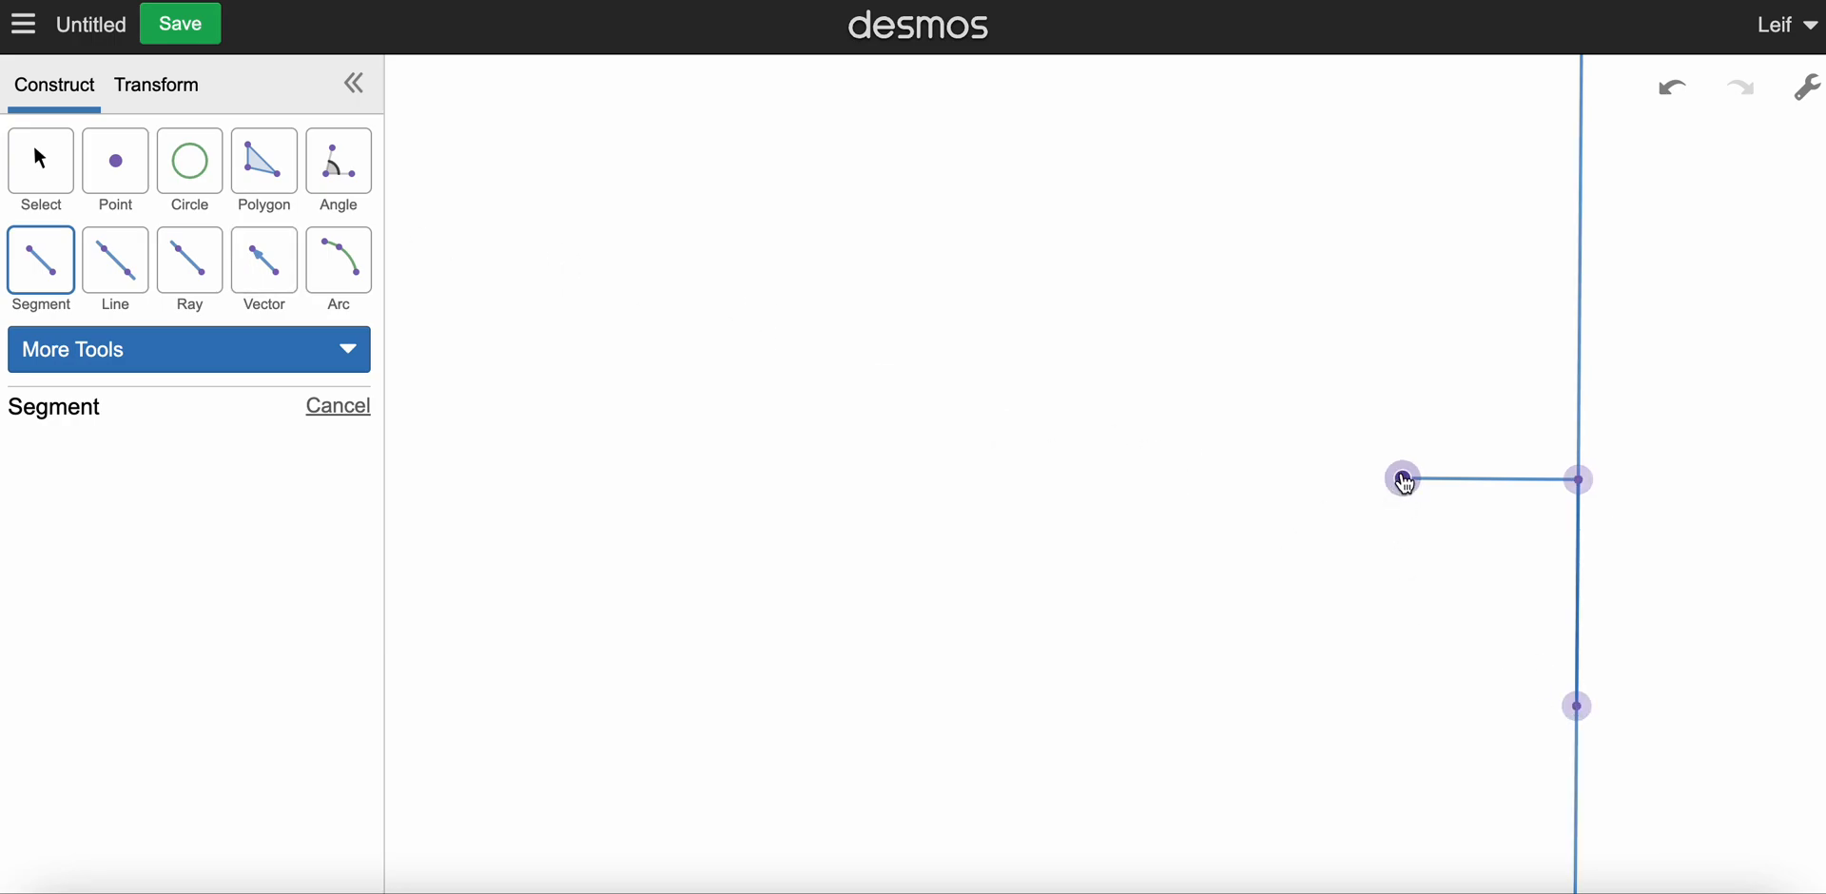
click(1578, 712)
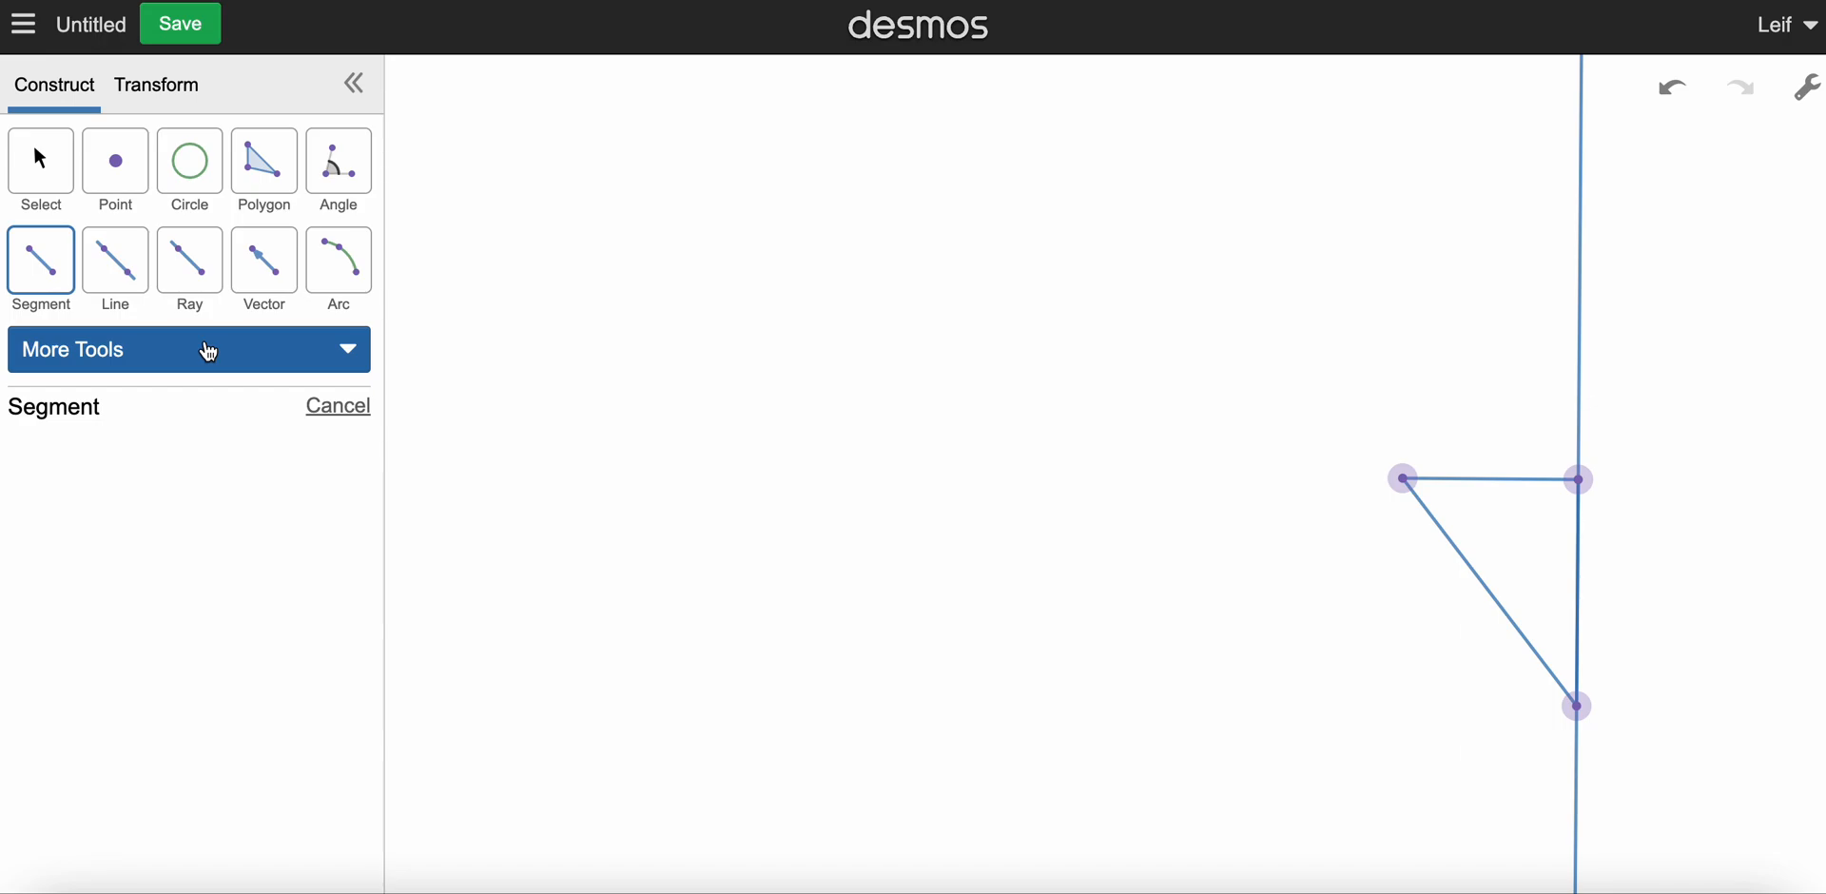
Step: Recolor the perpendicular construction line orange and hide it
click(46, 169)
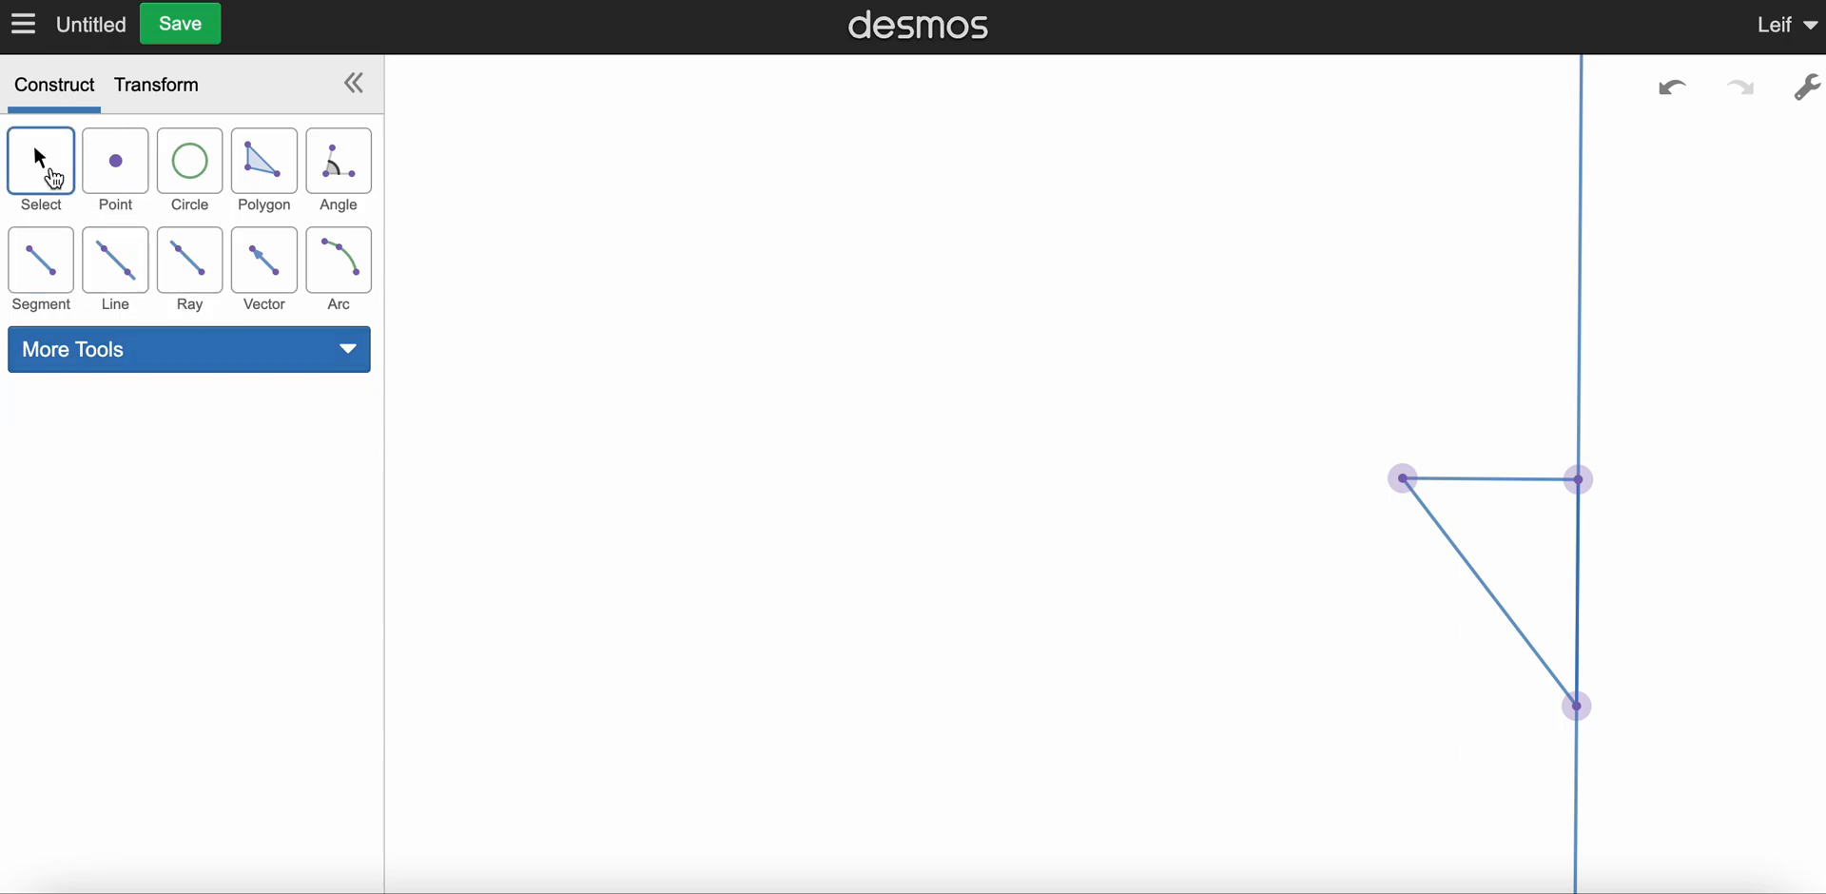
click(1589, 318)
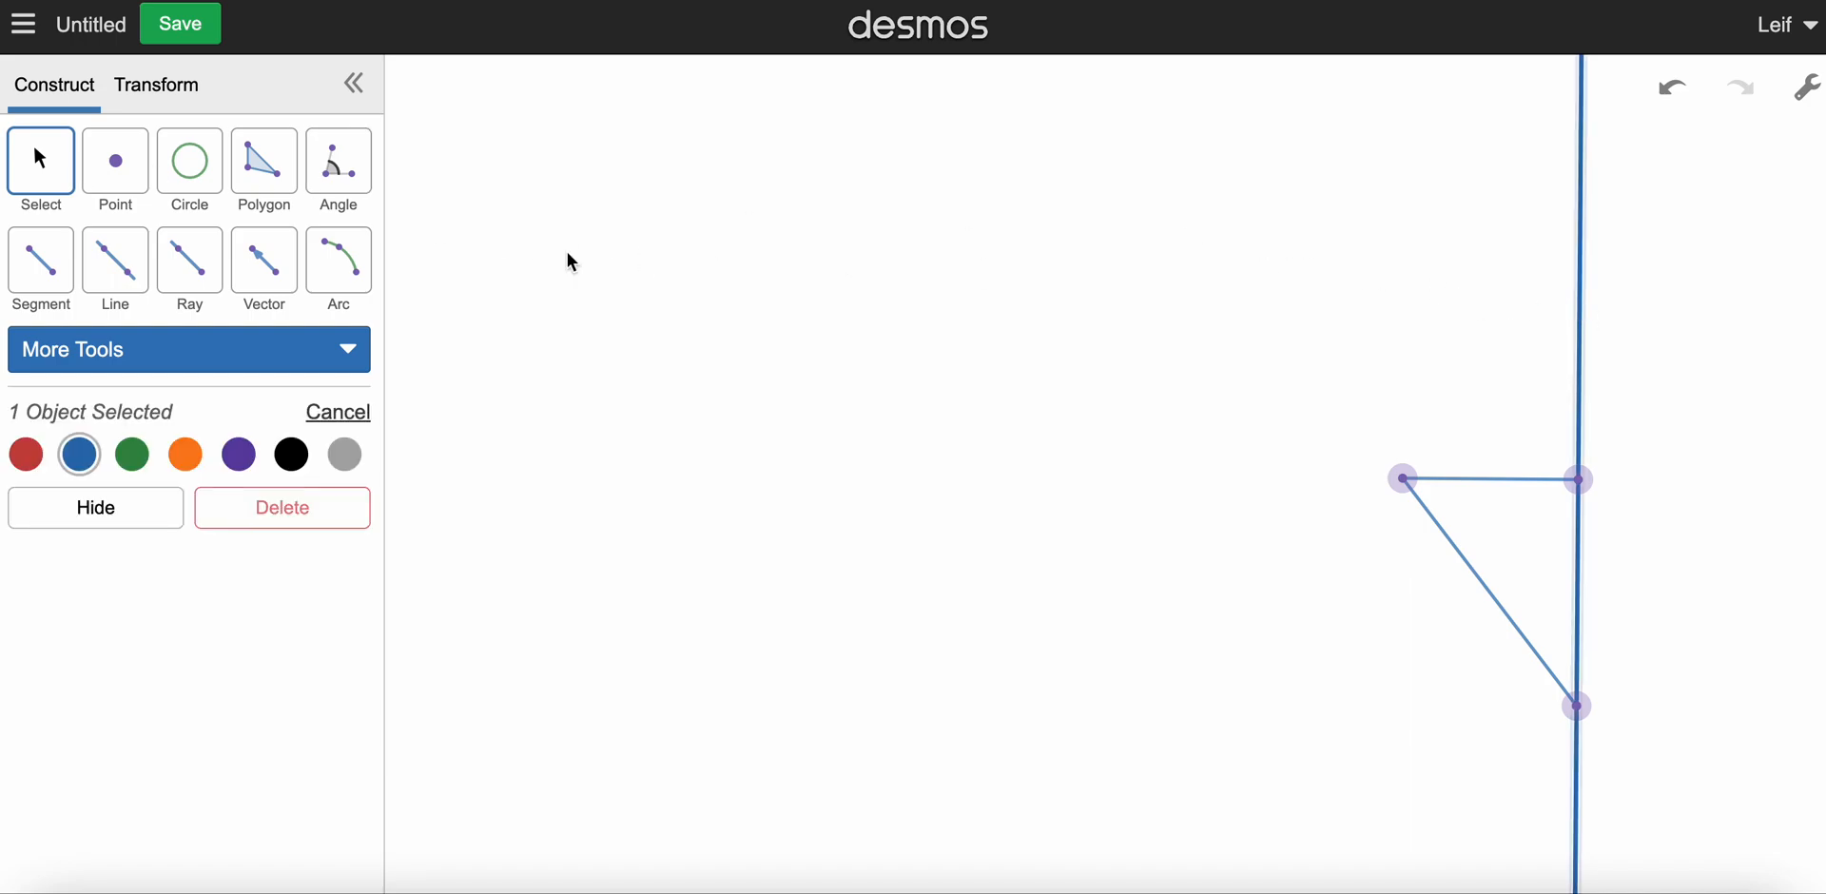
click(134, 456)
click(190, 461)
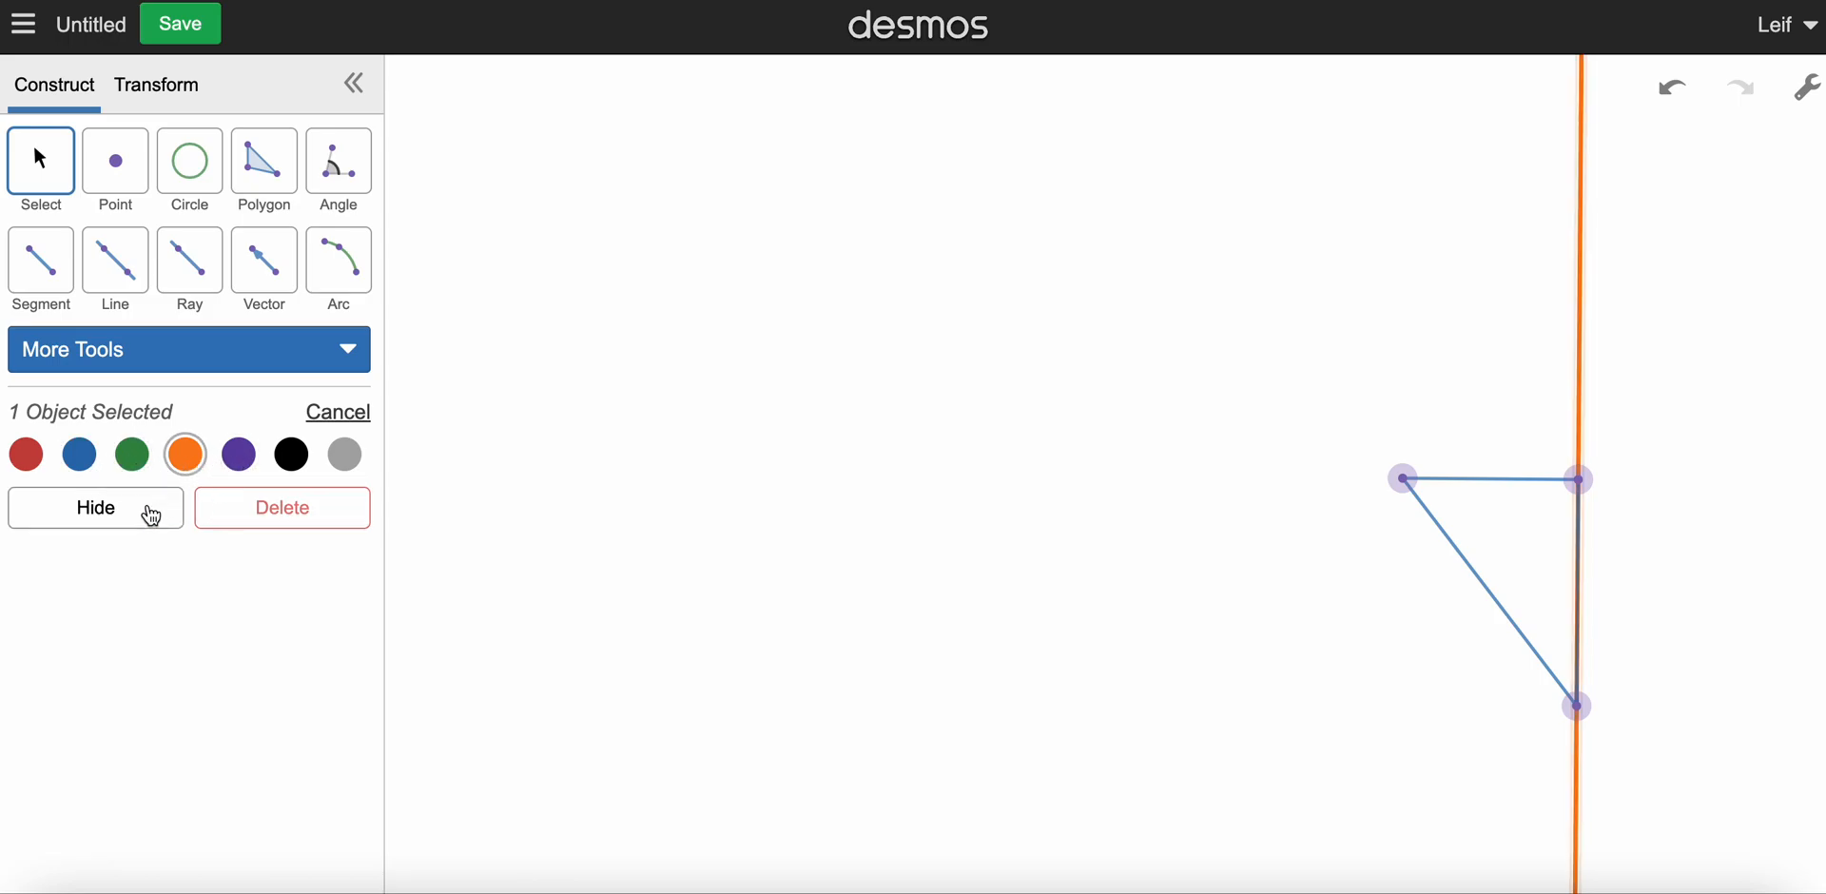
click(96, 513)
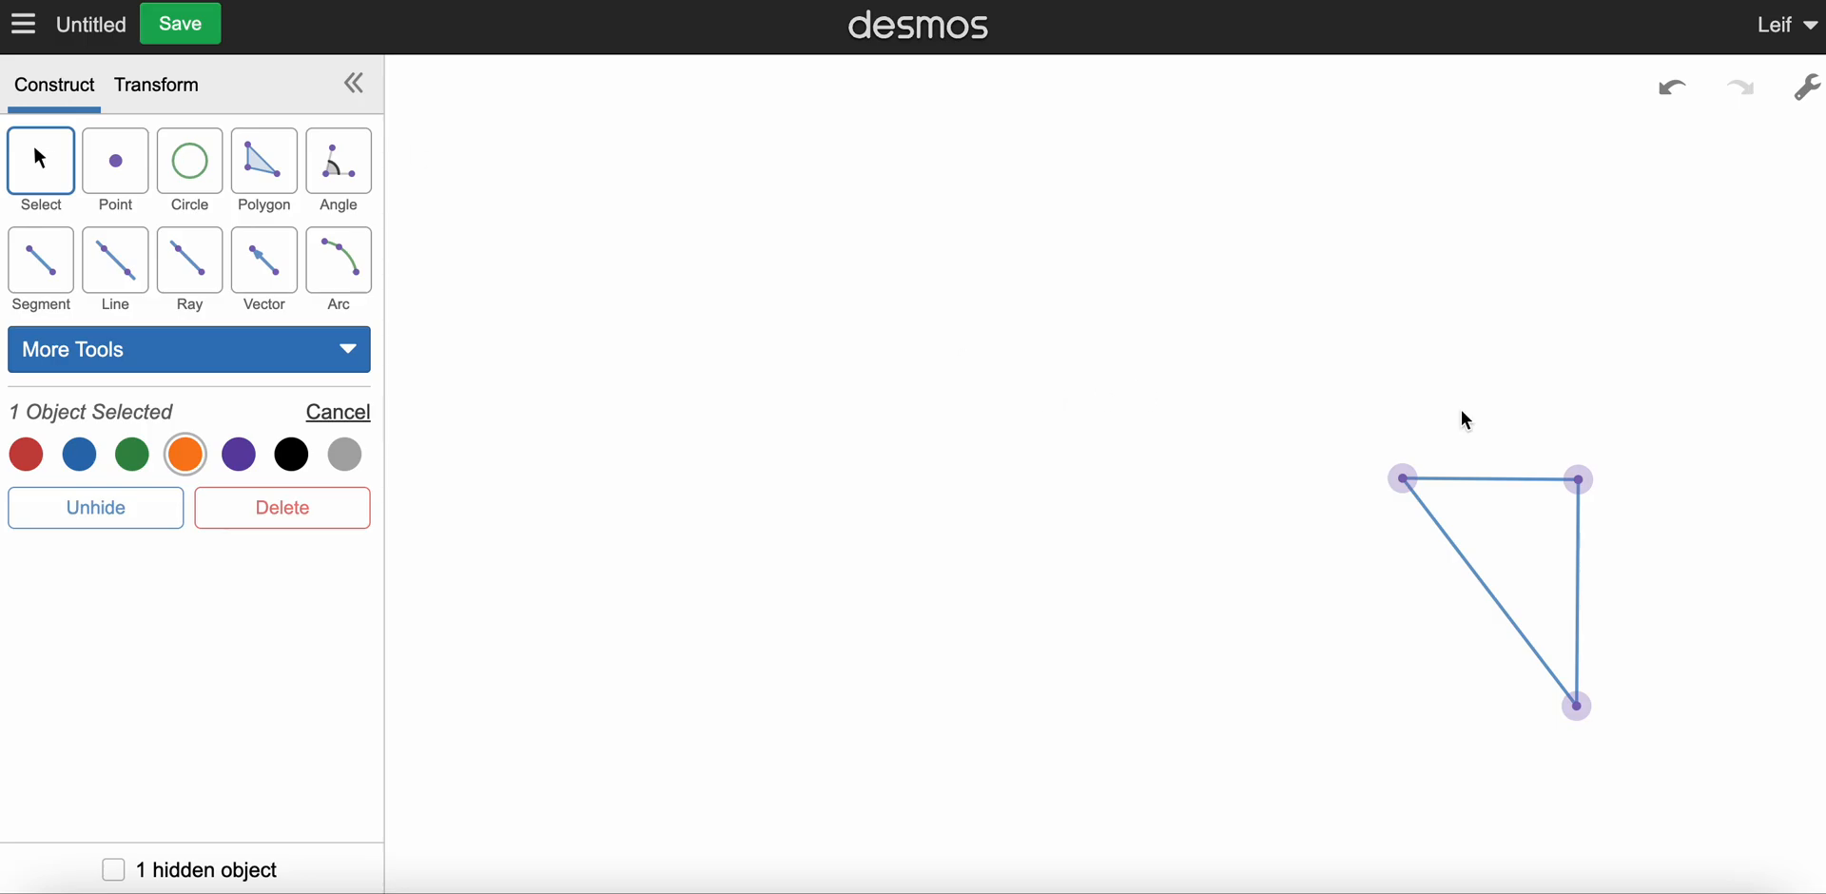
Step: Construct the midpoints of the triangle's horizontal side, vertical side and hypotenuse
click(1493, 483)
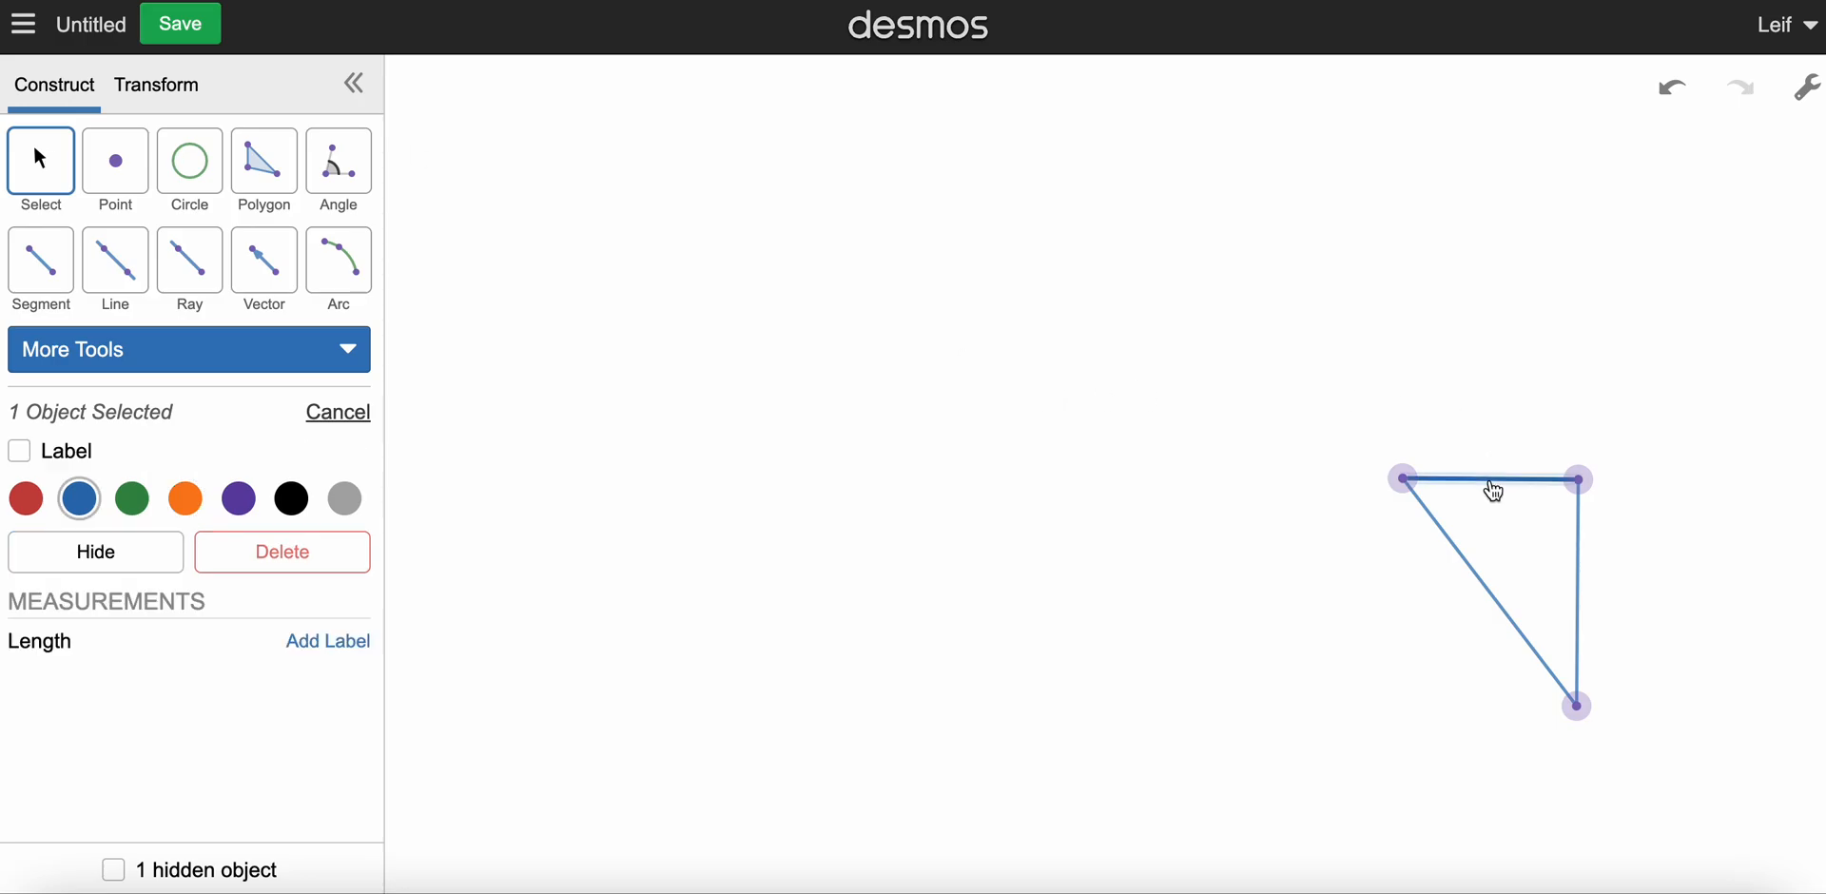
click(195, 348)
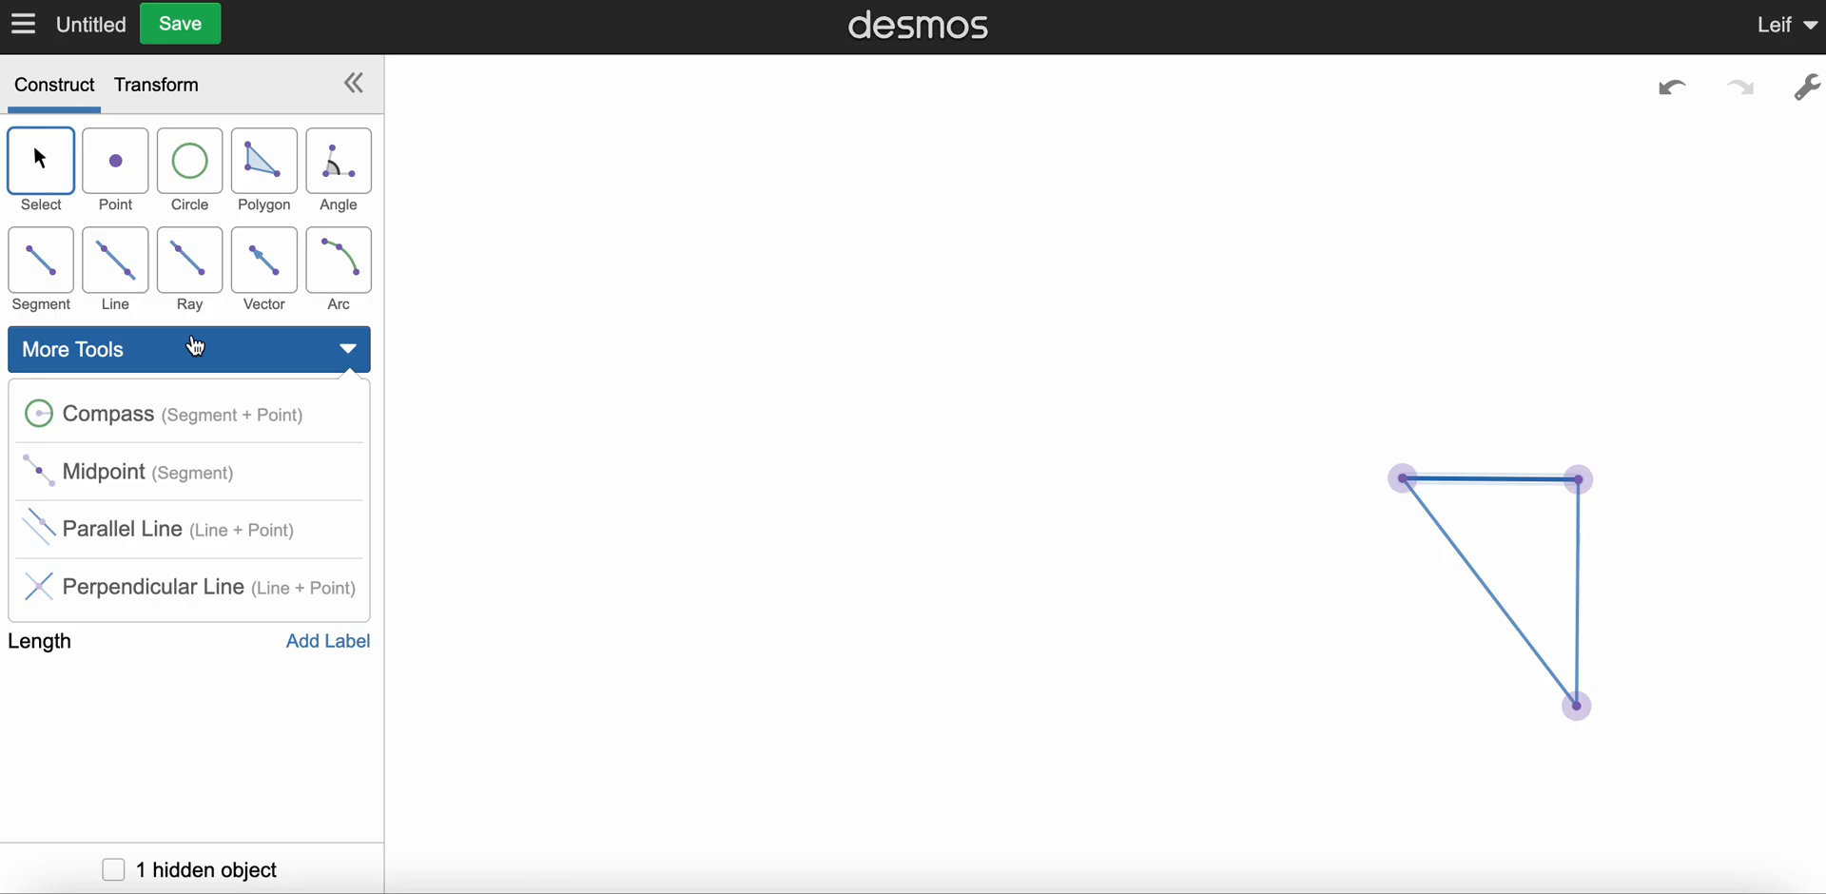
click(136, 494)
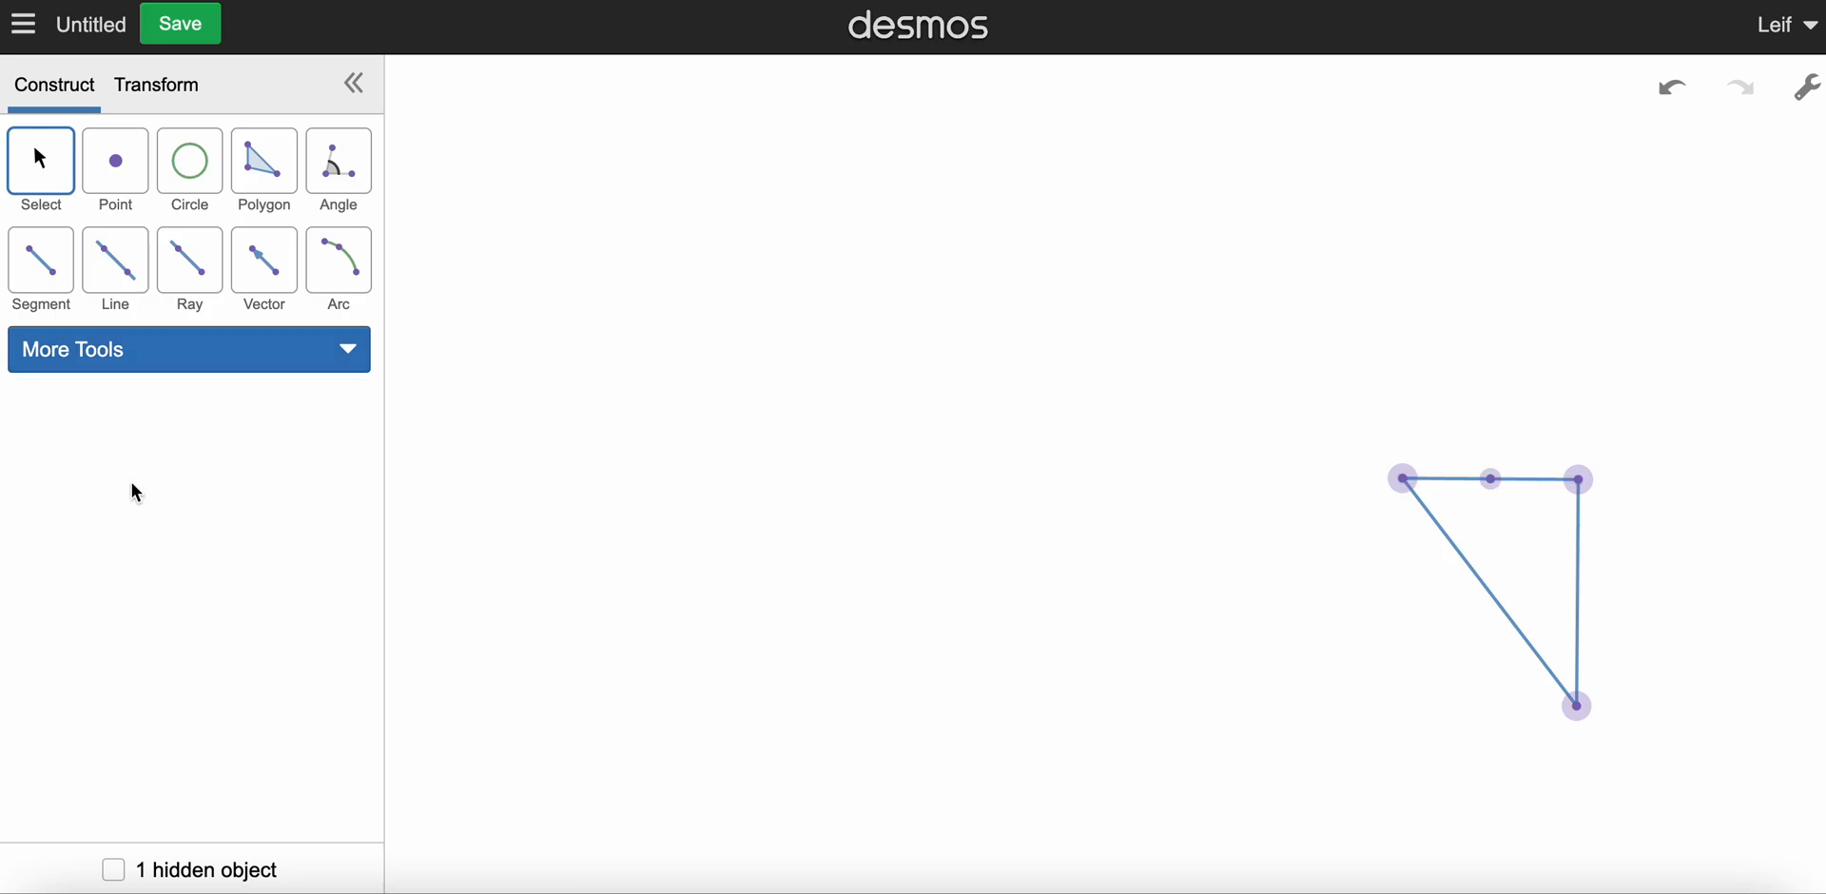
click(1524, 489)
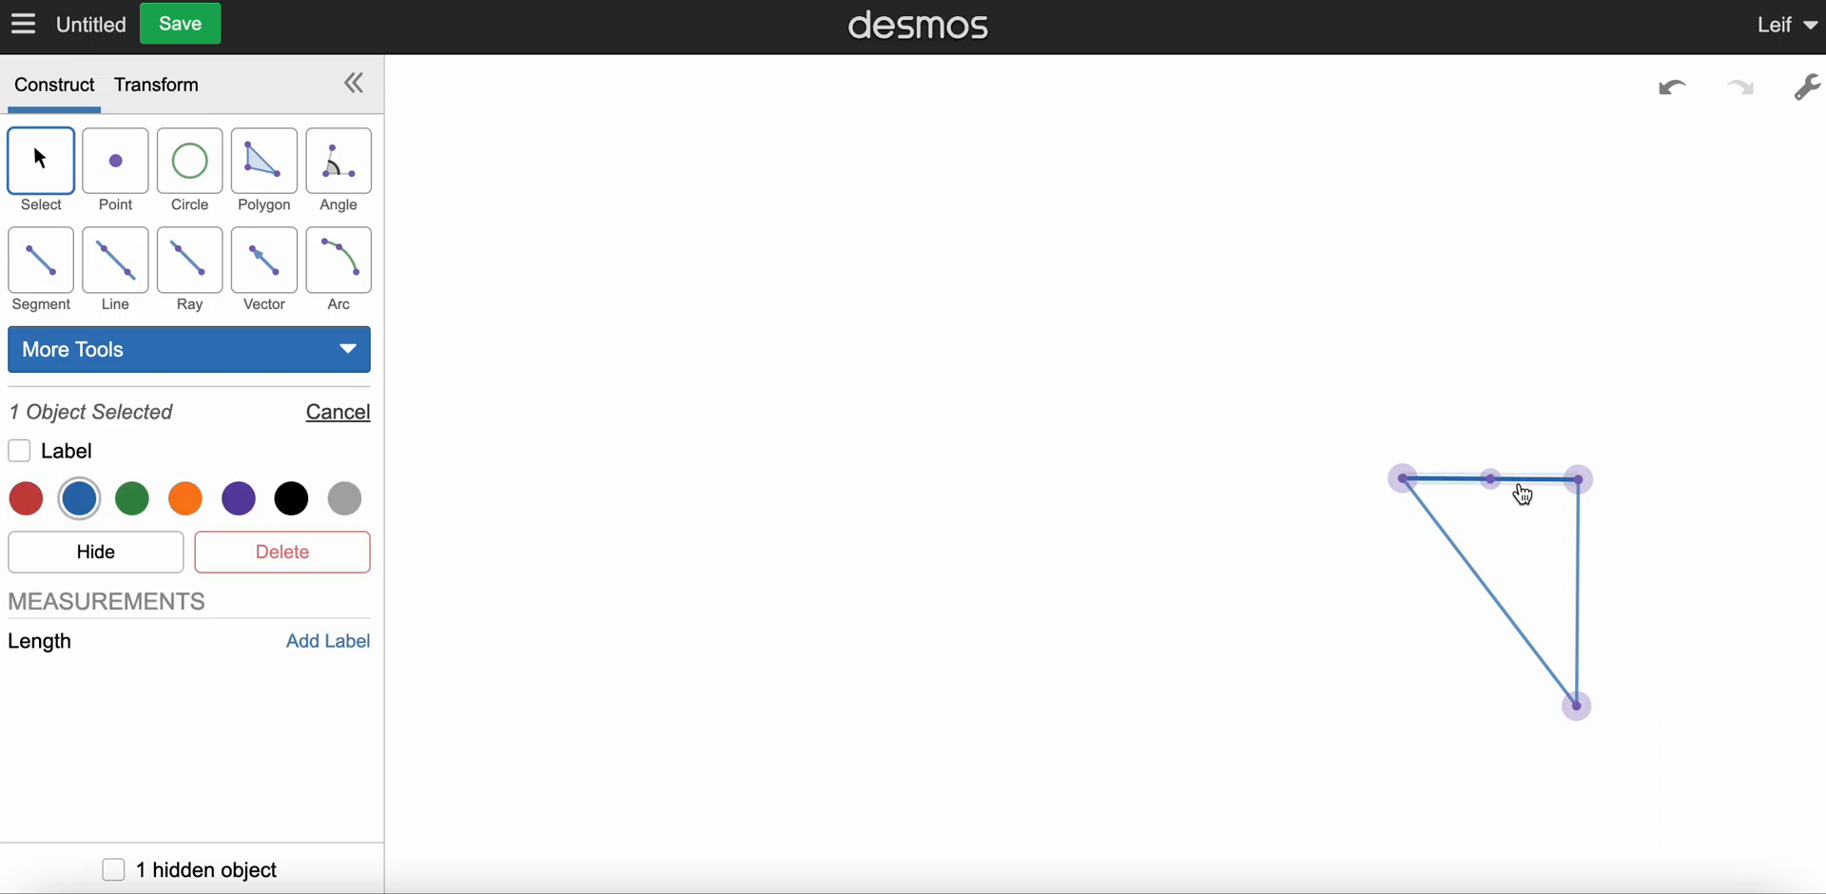
click(1583, 593)
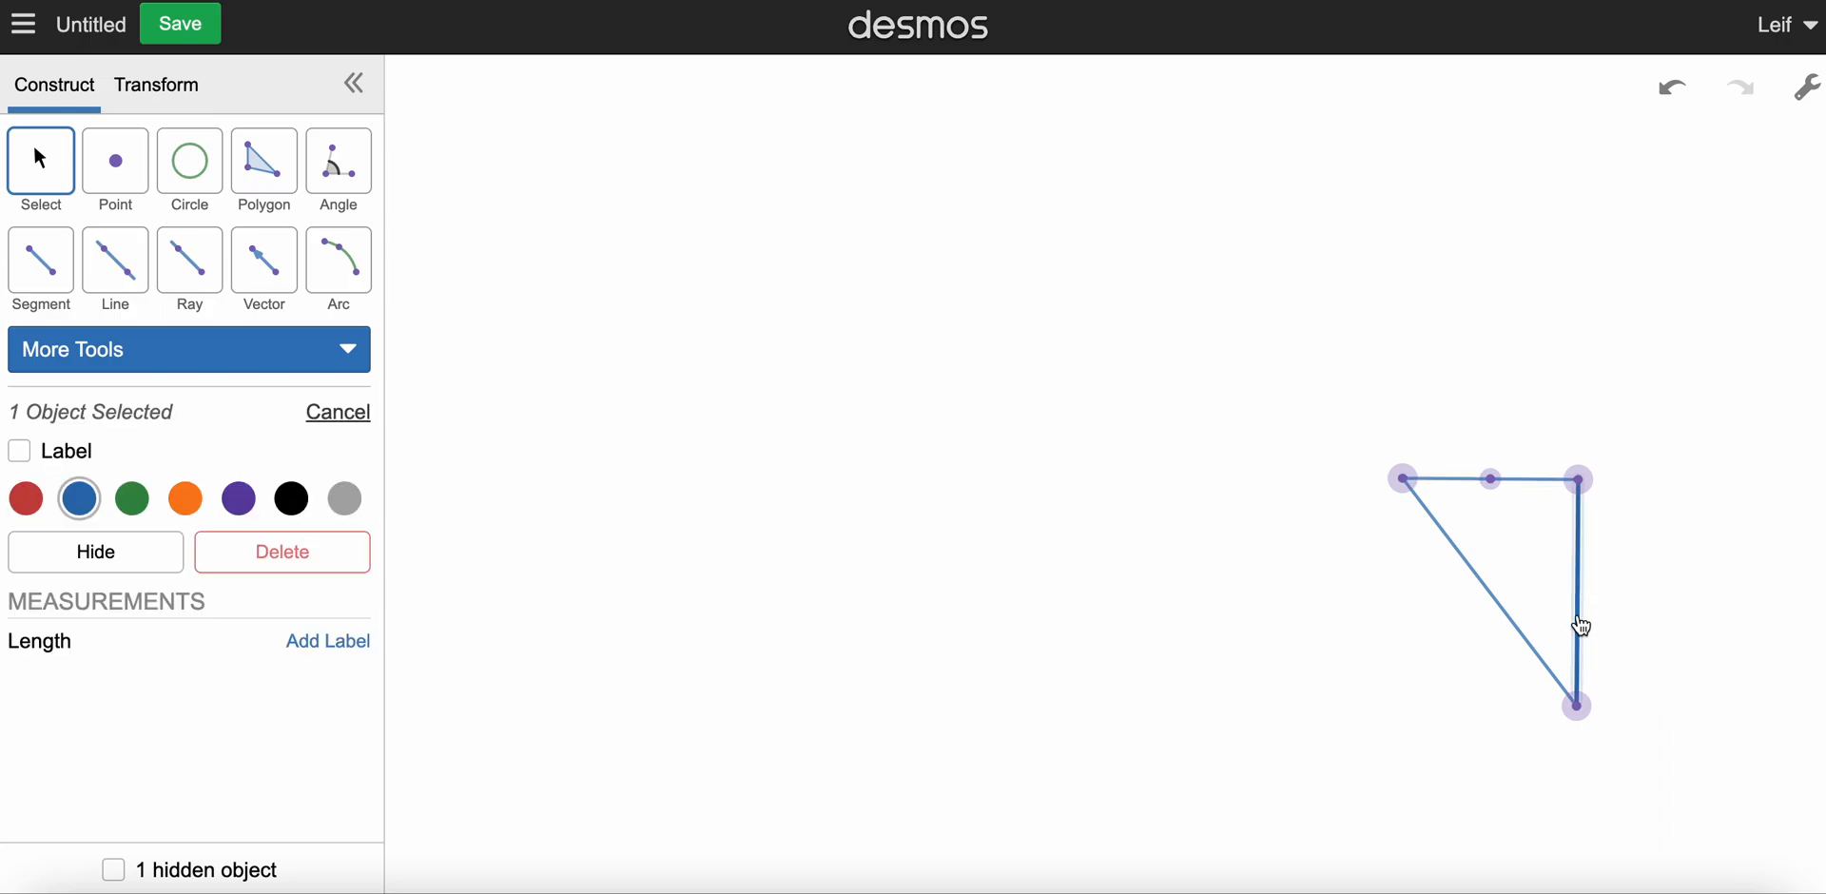
click(322, 354)
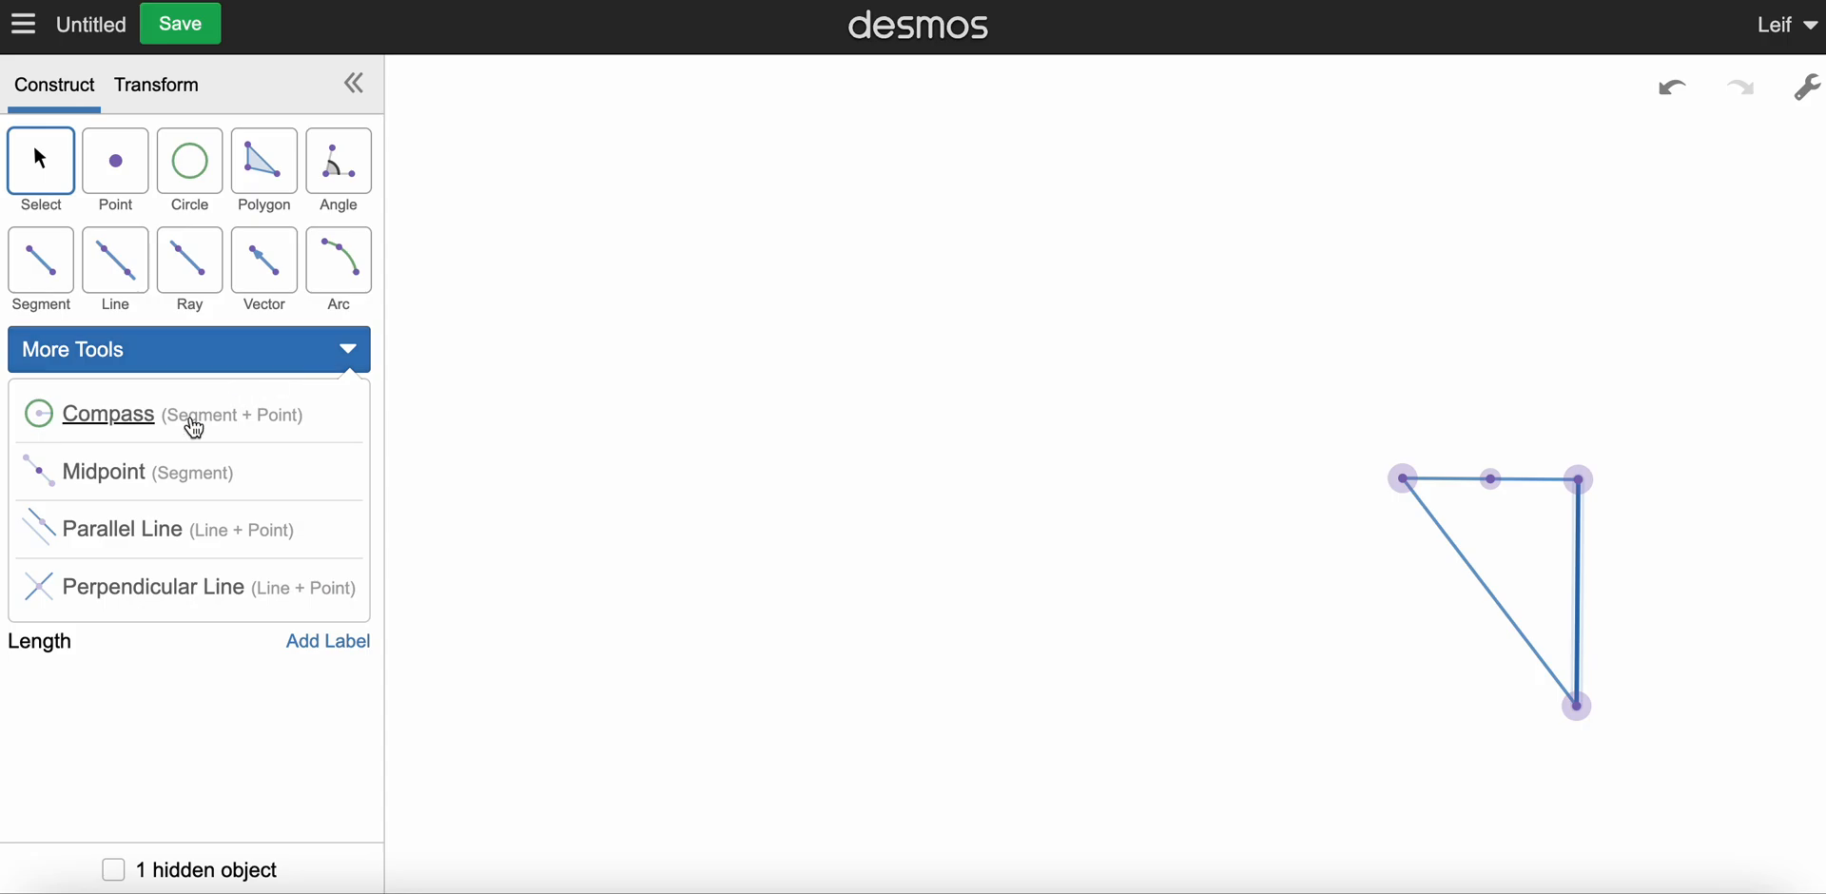
click(133, 476)
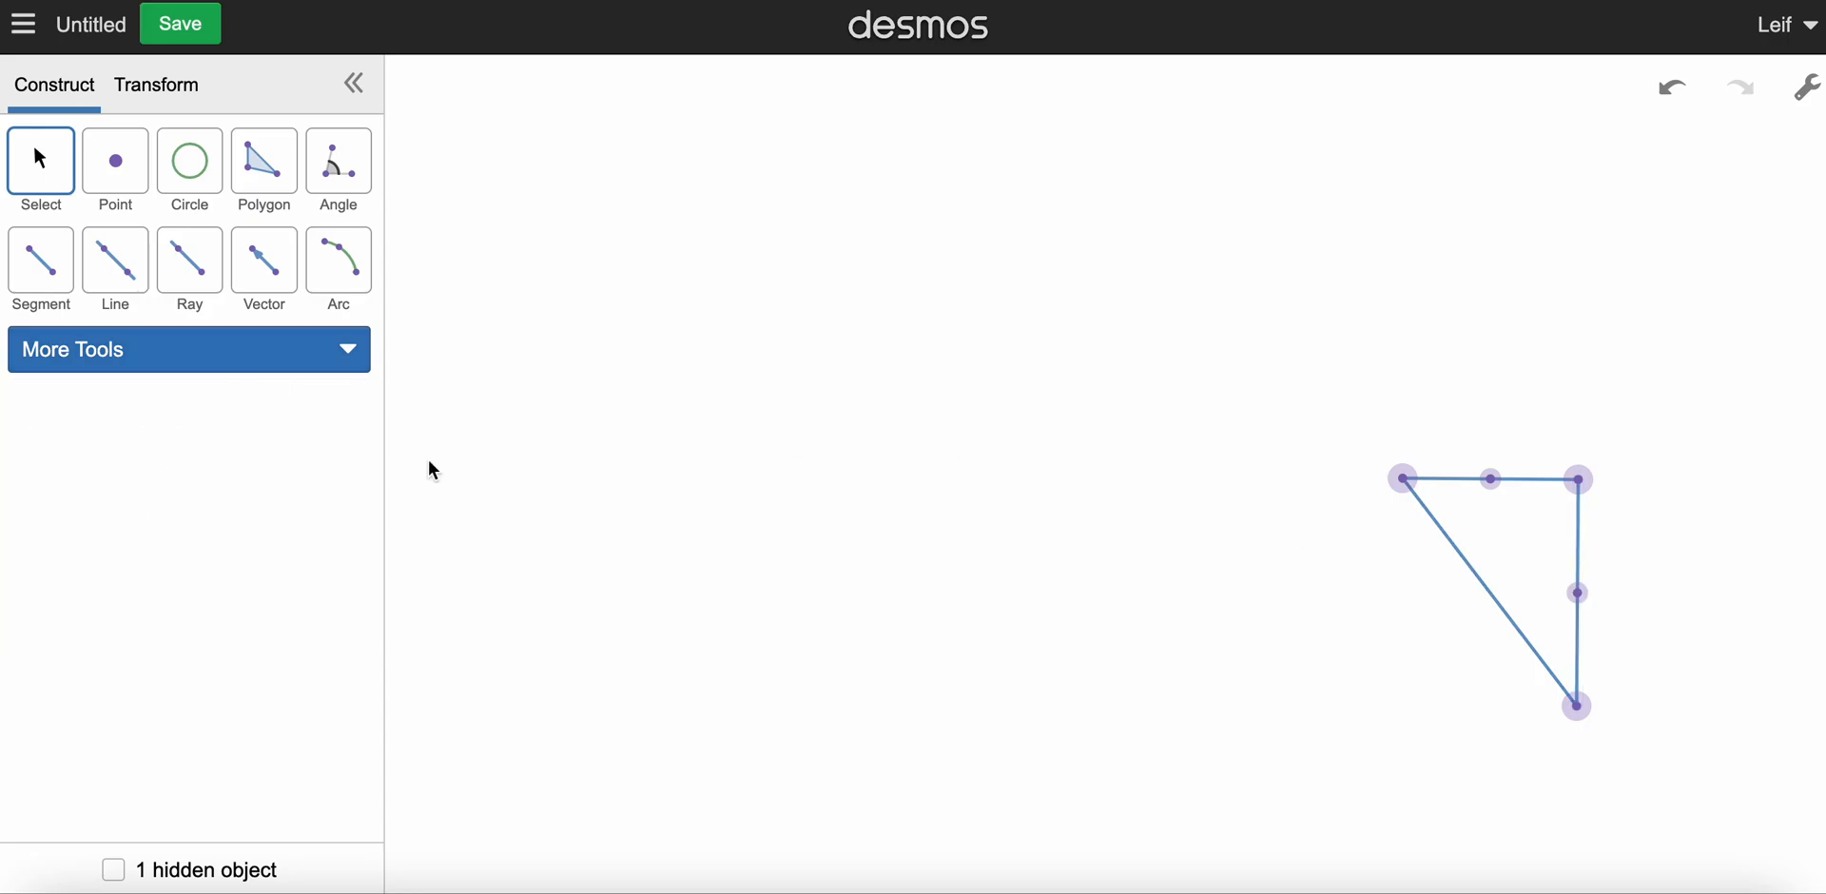
click(306, 352)
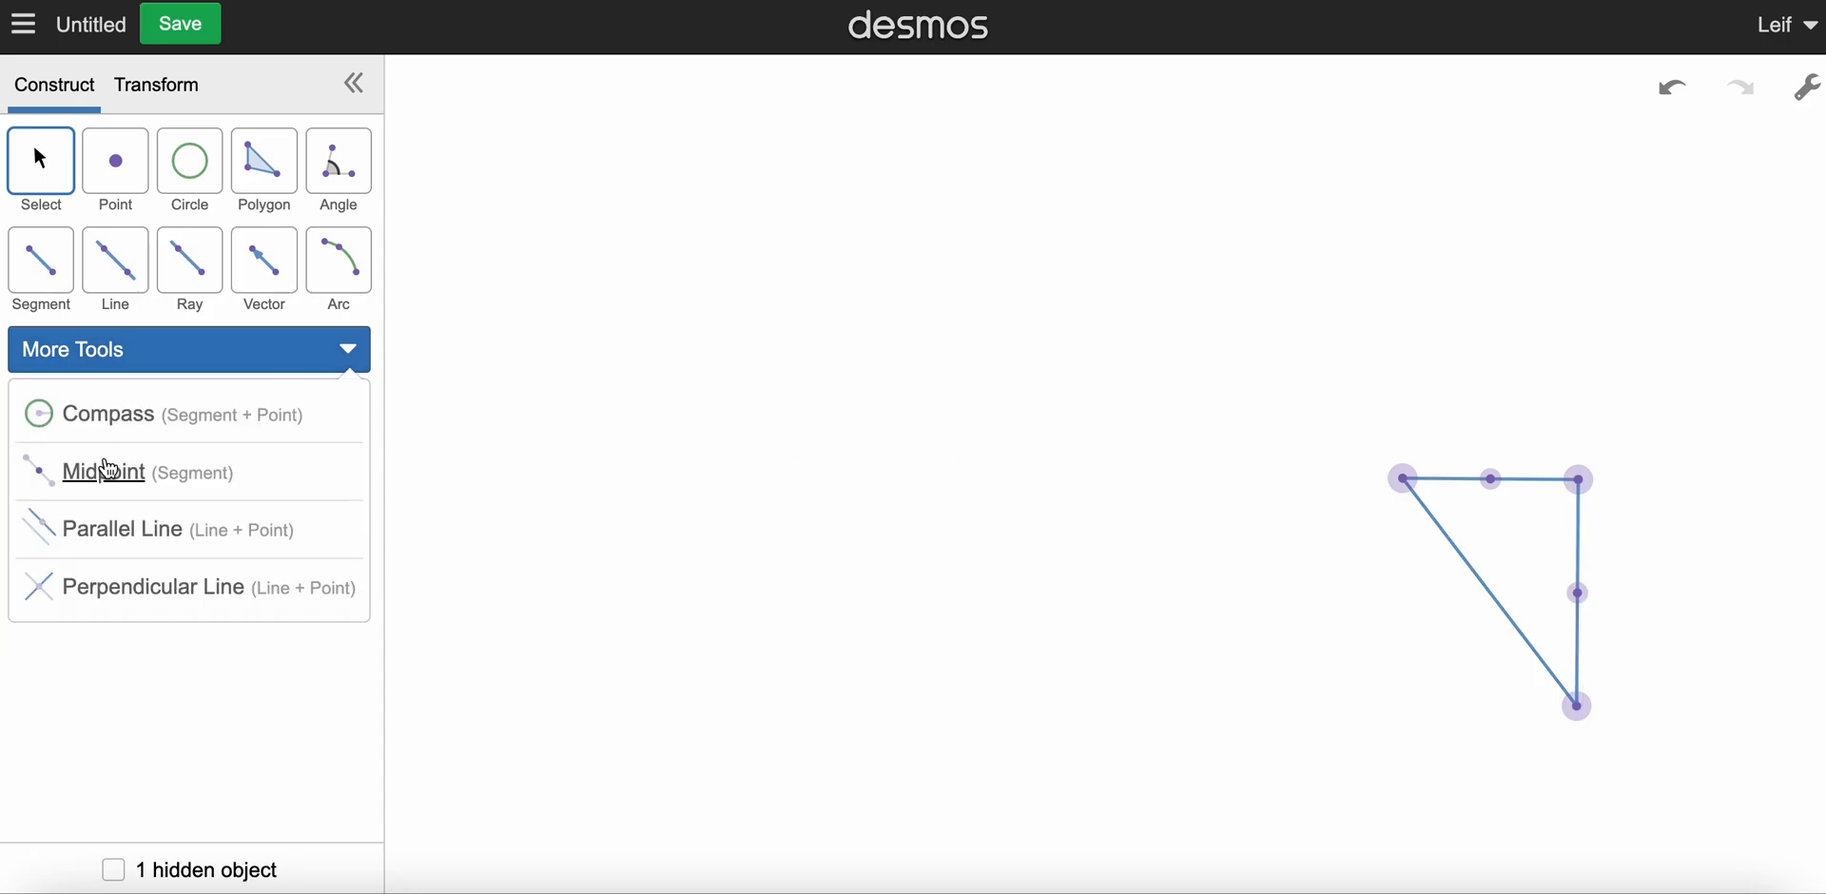
click(107, 469)
click(1524, 625)
Step: Connect the three side midpoints with segments to form an inner triangle
click(44, 267)
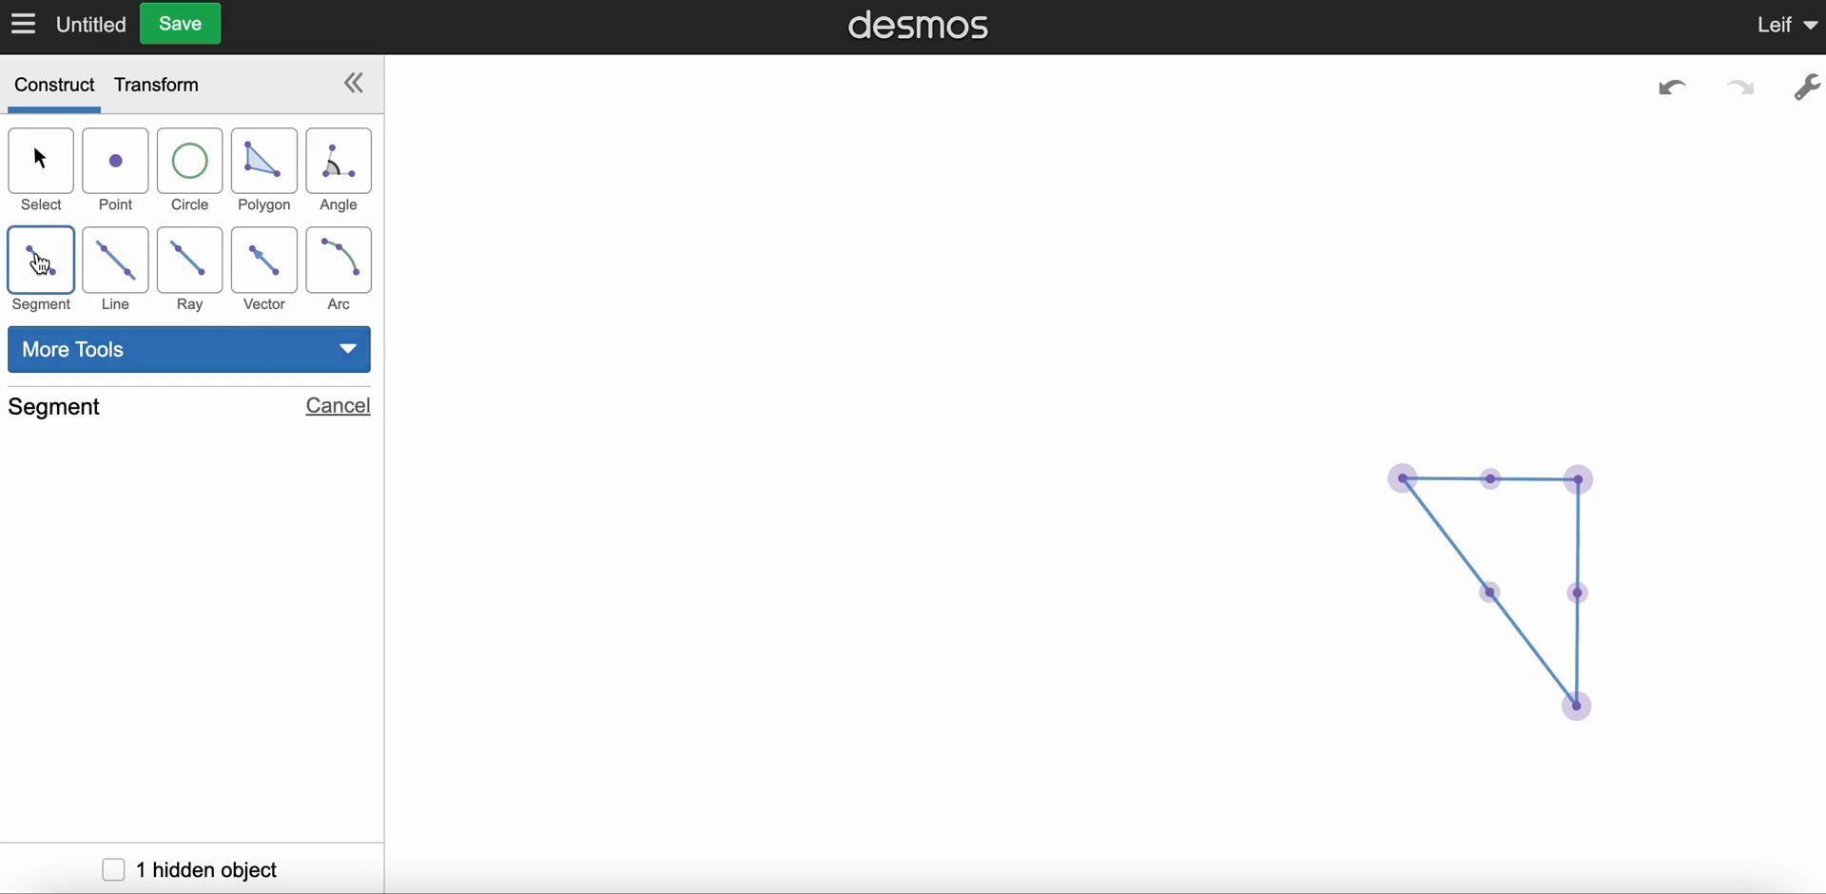
click(1491, 481)
click(1491, 595)
click(1492, 594)
click(1578, 596)
click(1579, 596)
click(1493, 482)
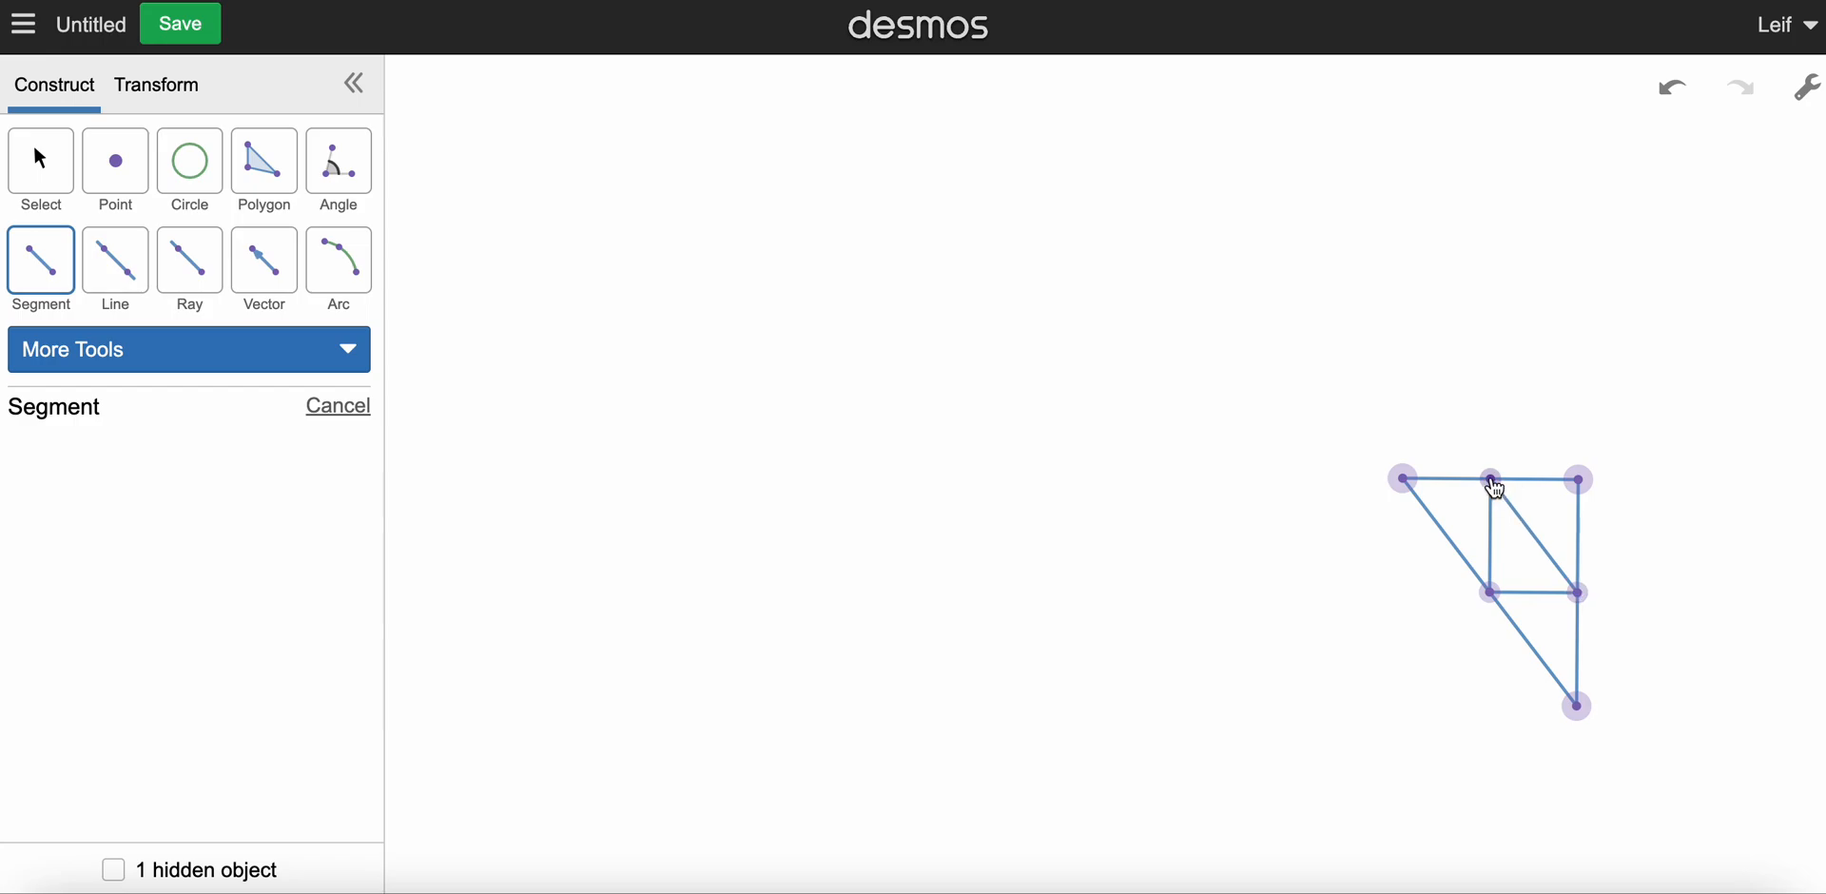
Step: Construct the midpoints of the inner triangle's three sides
click(126, 365)
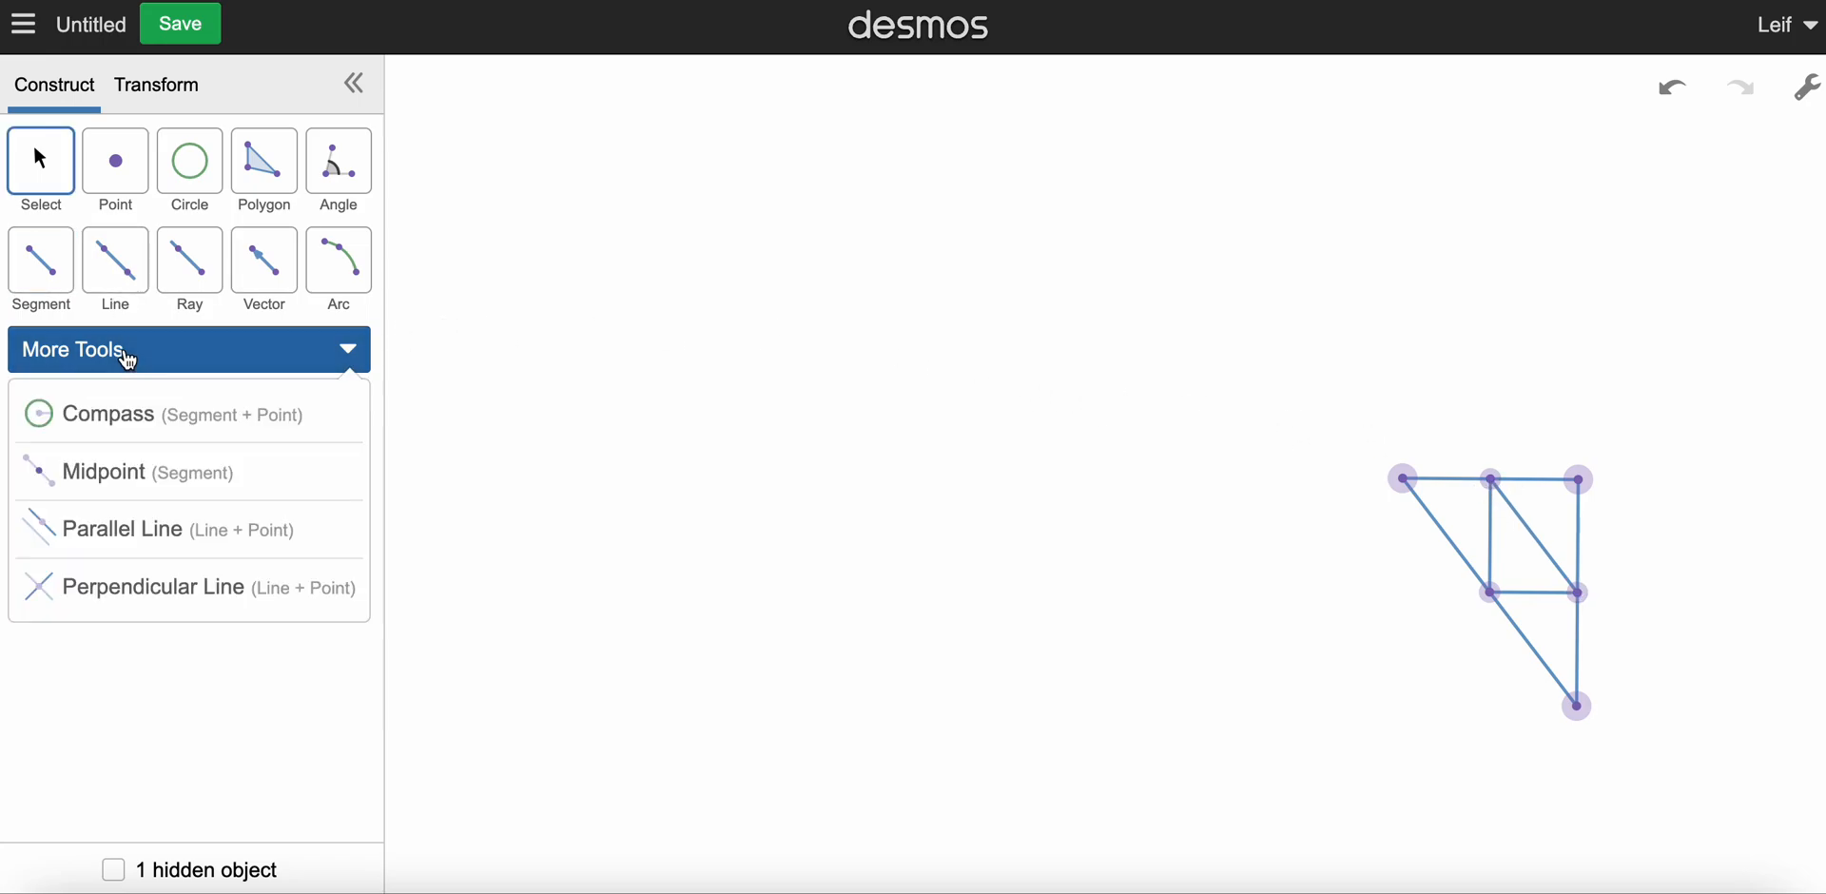
click(104, 504)
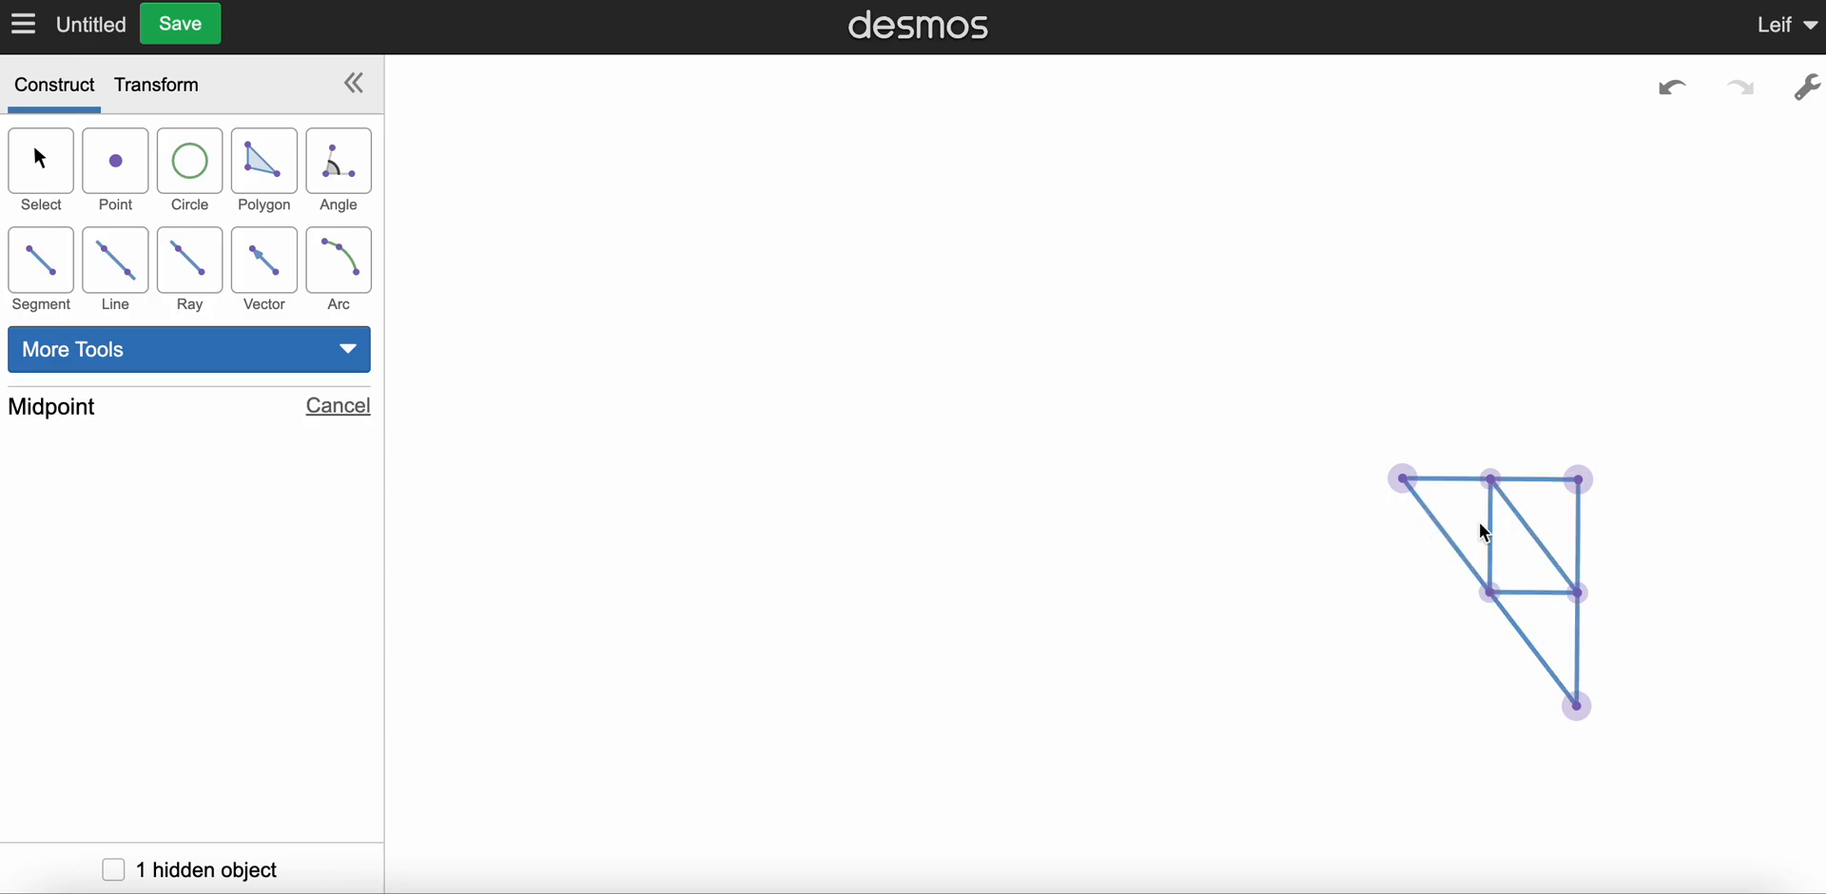
click(1492, 560)
click(1553, 561)
click(1561, 609)
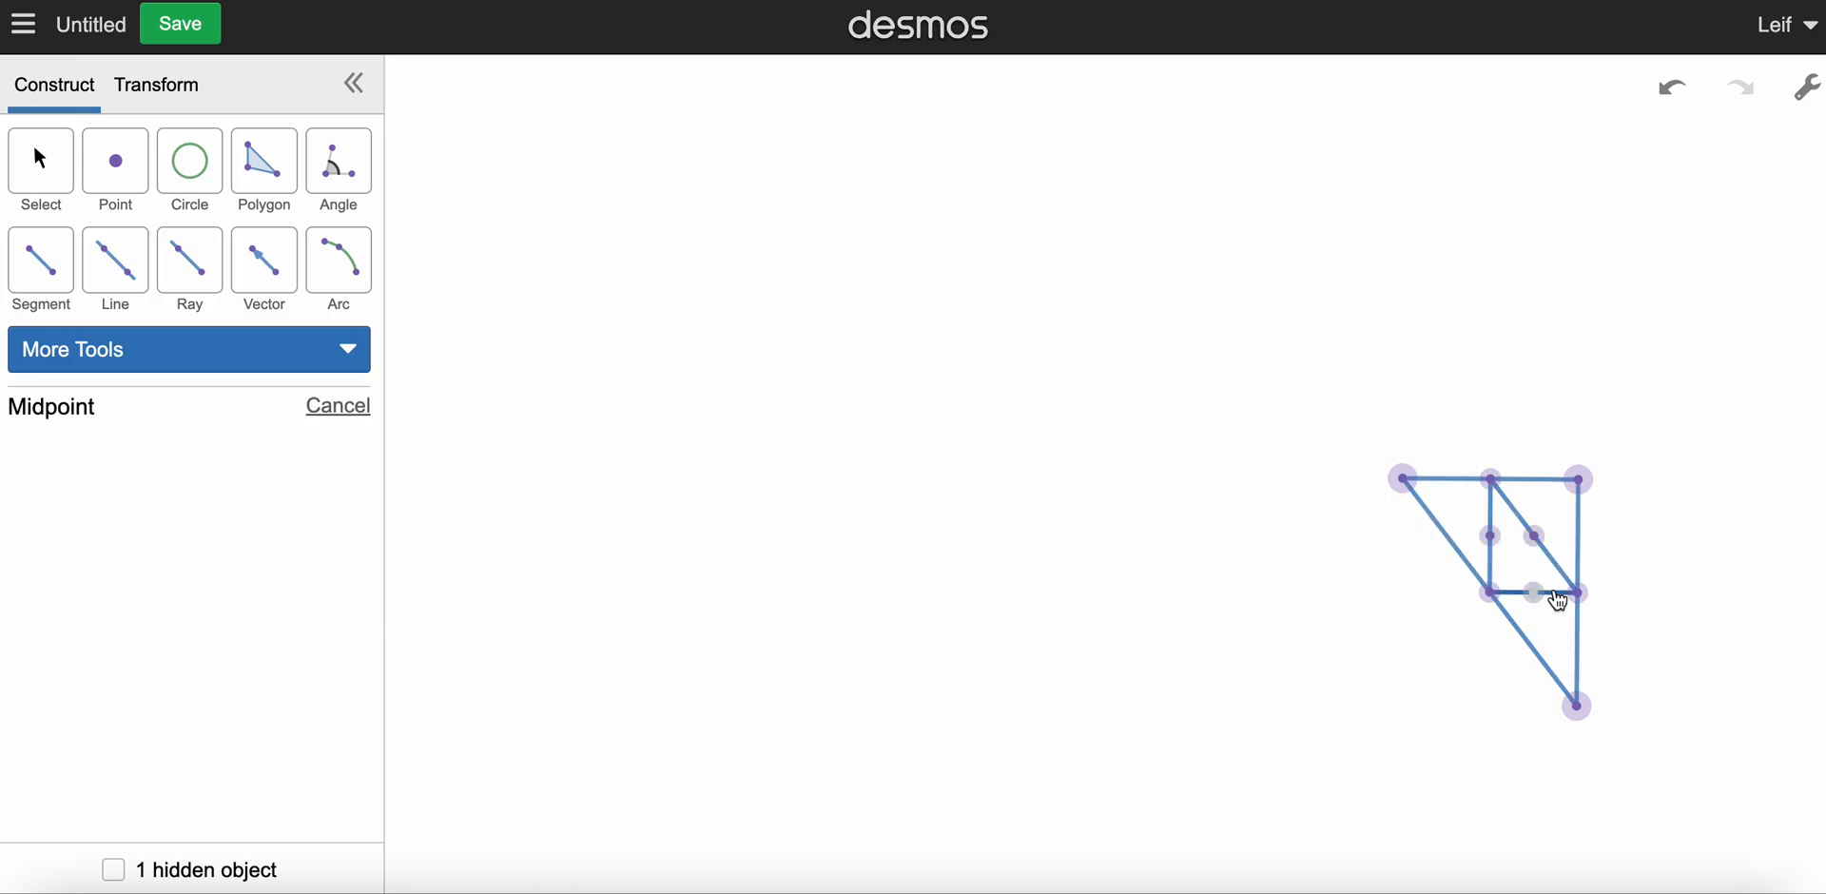
Step: Connect the inner triangle's three midpoints with segments to form a smaller nested triangle
click(219, 361)
click(42, 259)
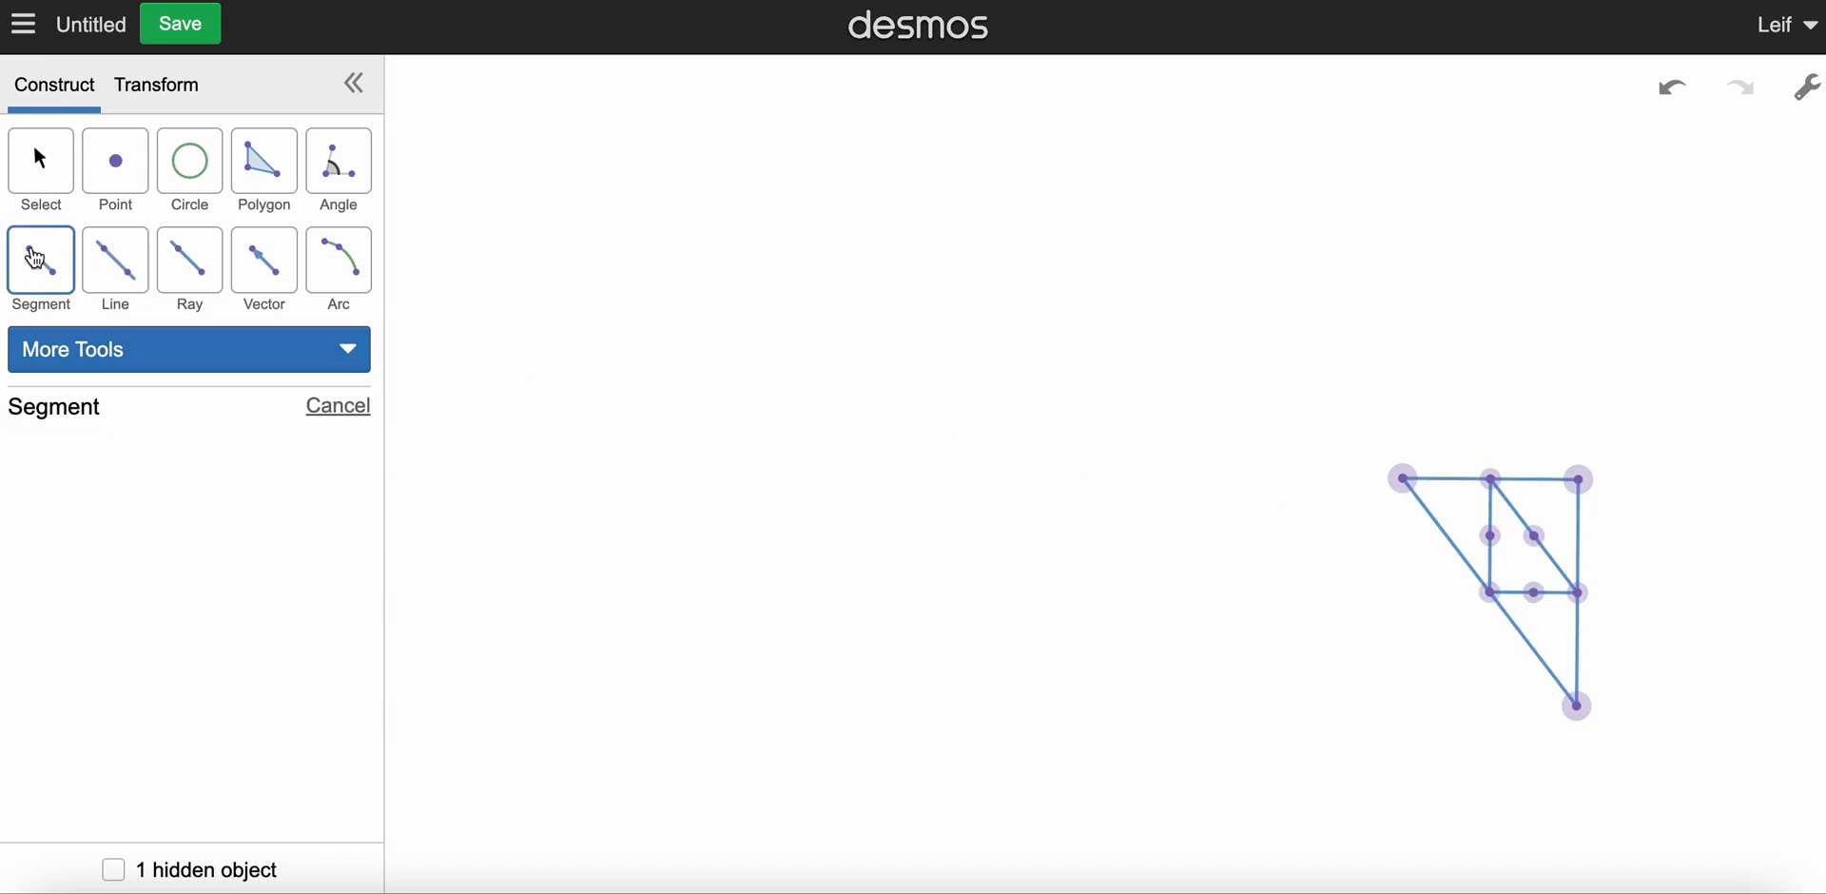
click(1492, 536)
click(1535, 536)
click(1536, 594)
click(1491, 535)
Step: Draw an arc from the large triangle's upper-left vertex through the midpoint of the inner triangle's hypotenuse to the right-angle vertex
click(340, 358)
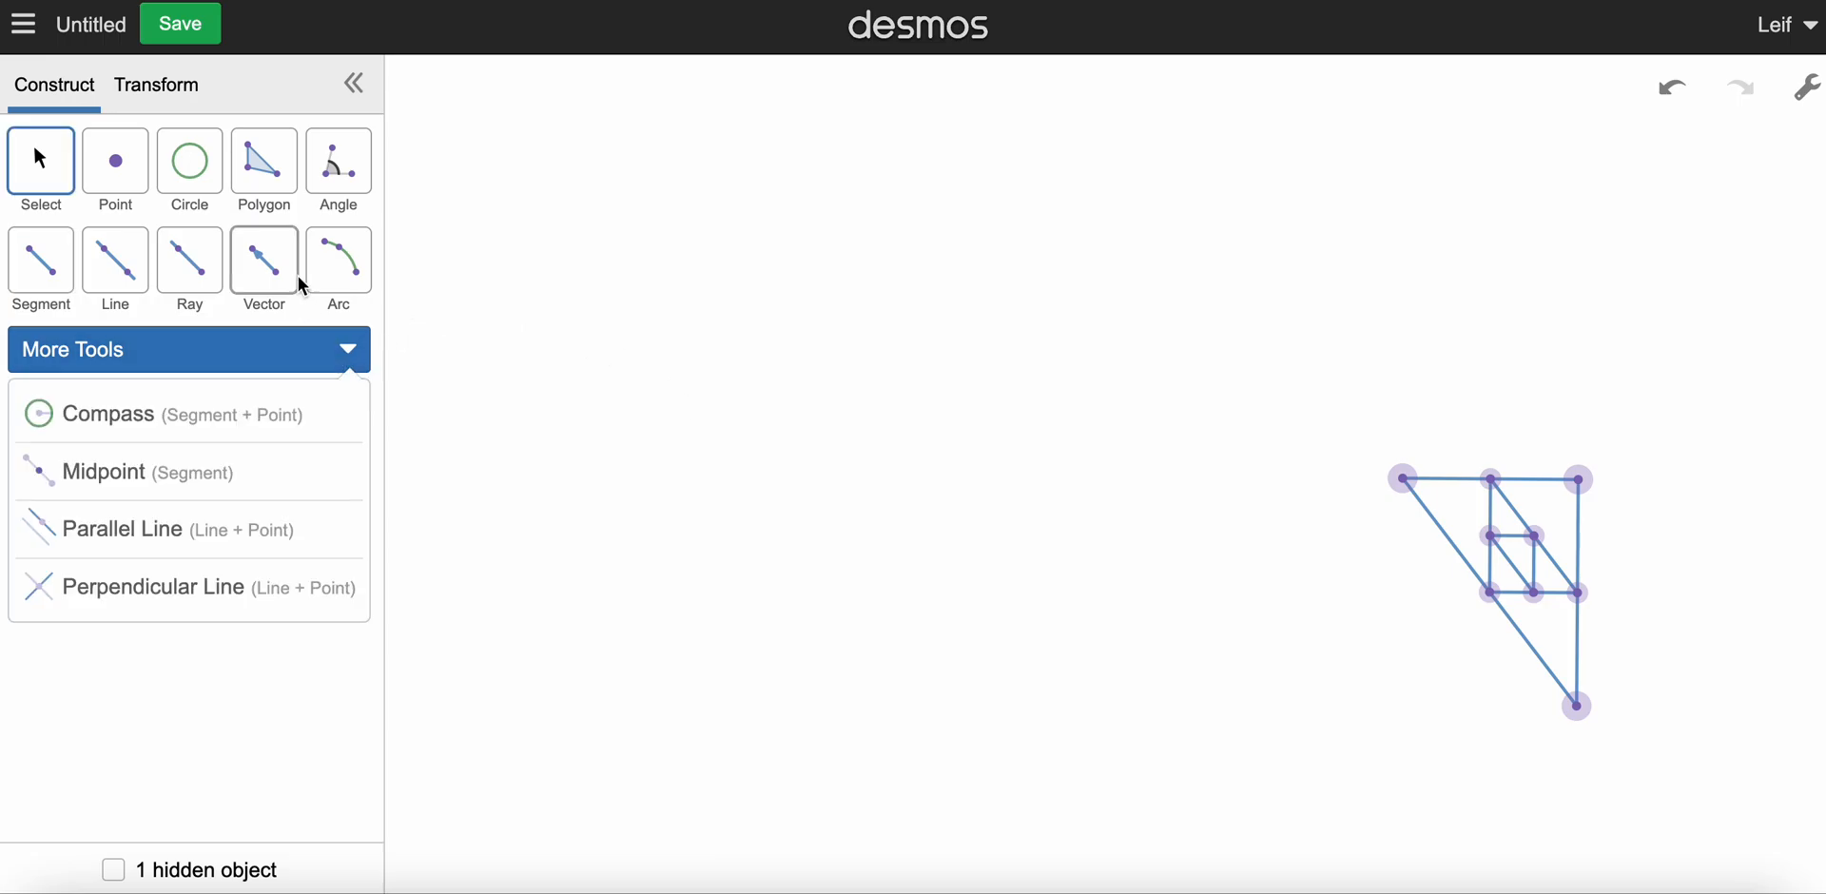
click(328, 278)
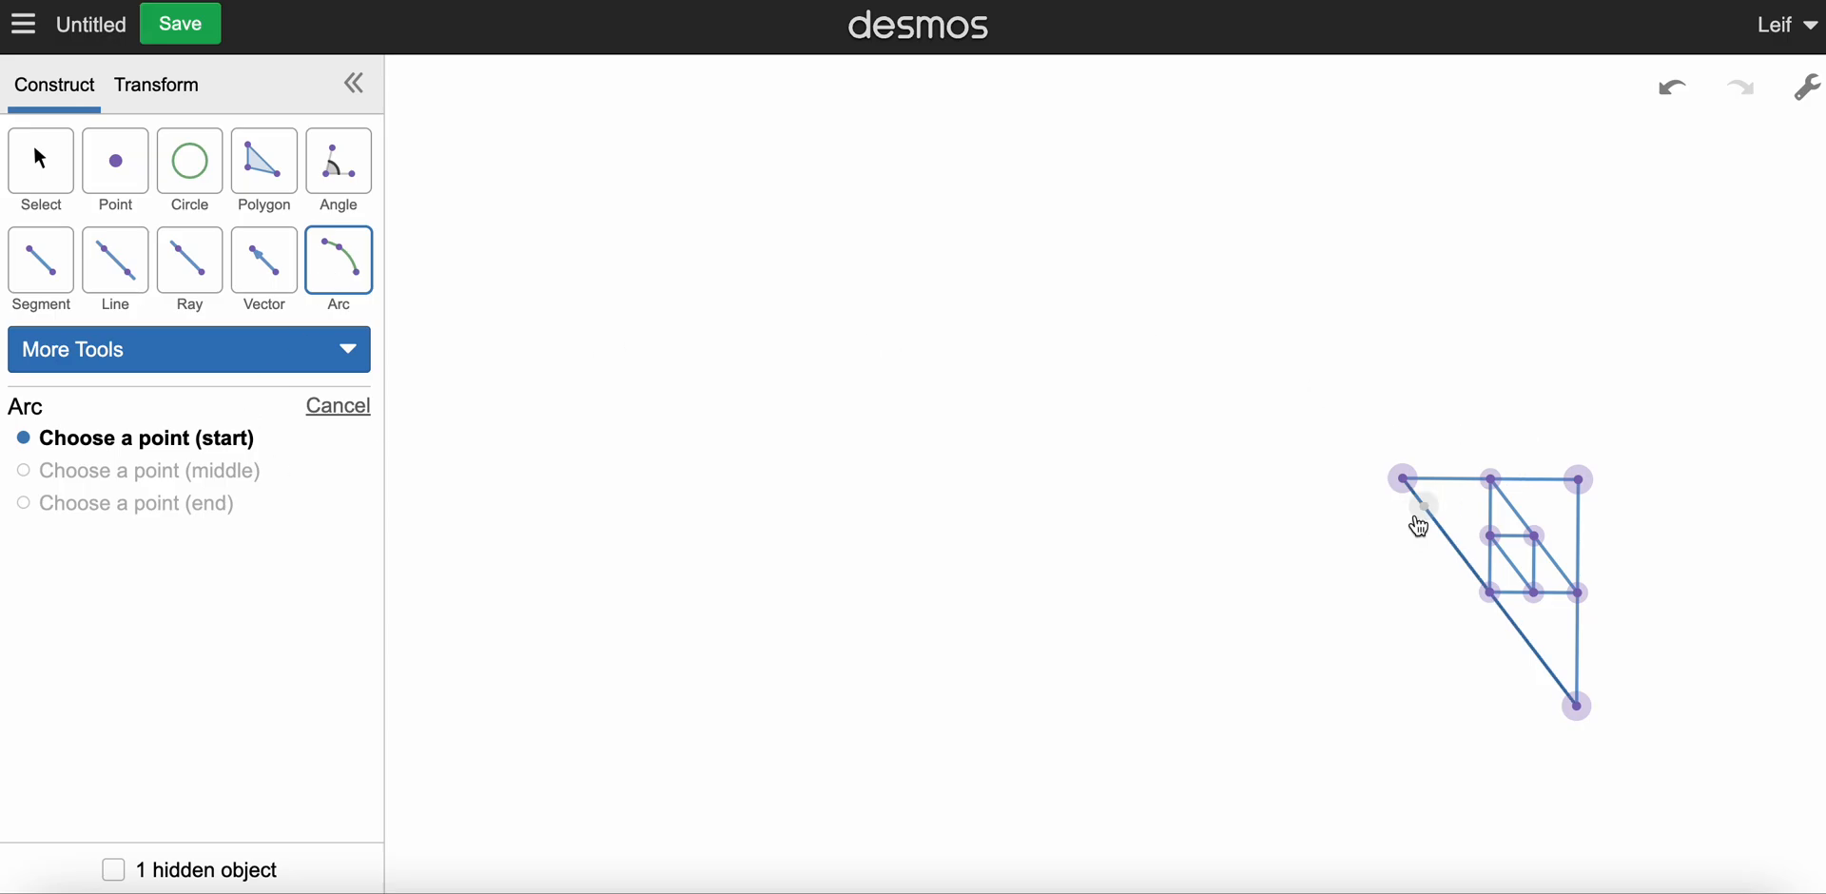
click(1407, 481)
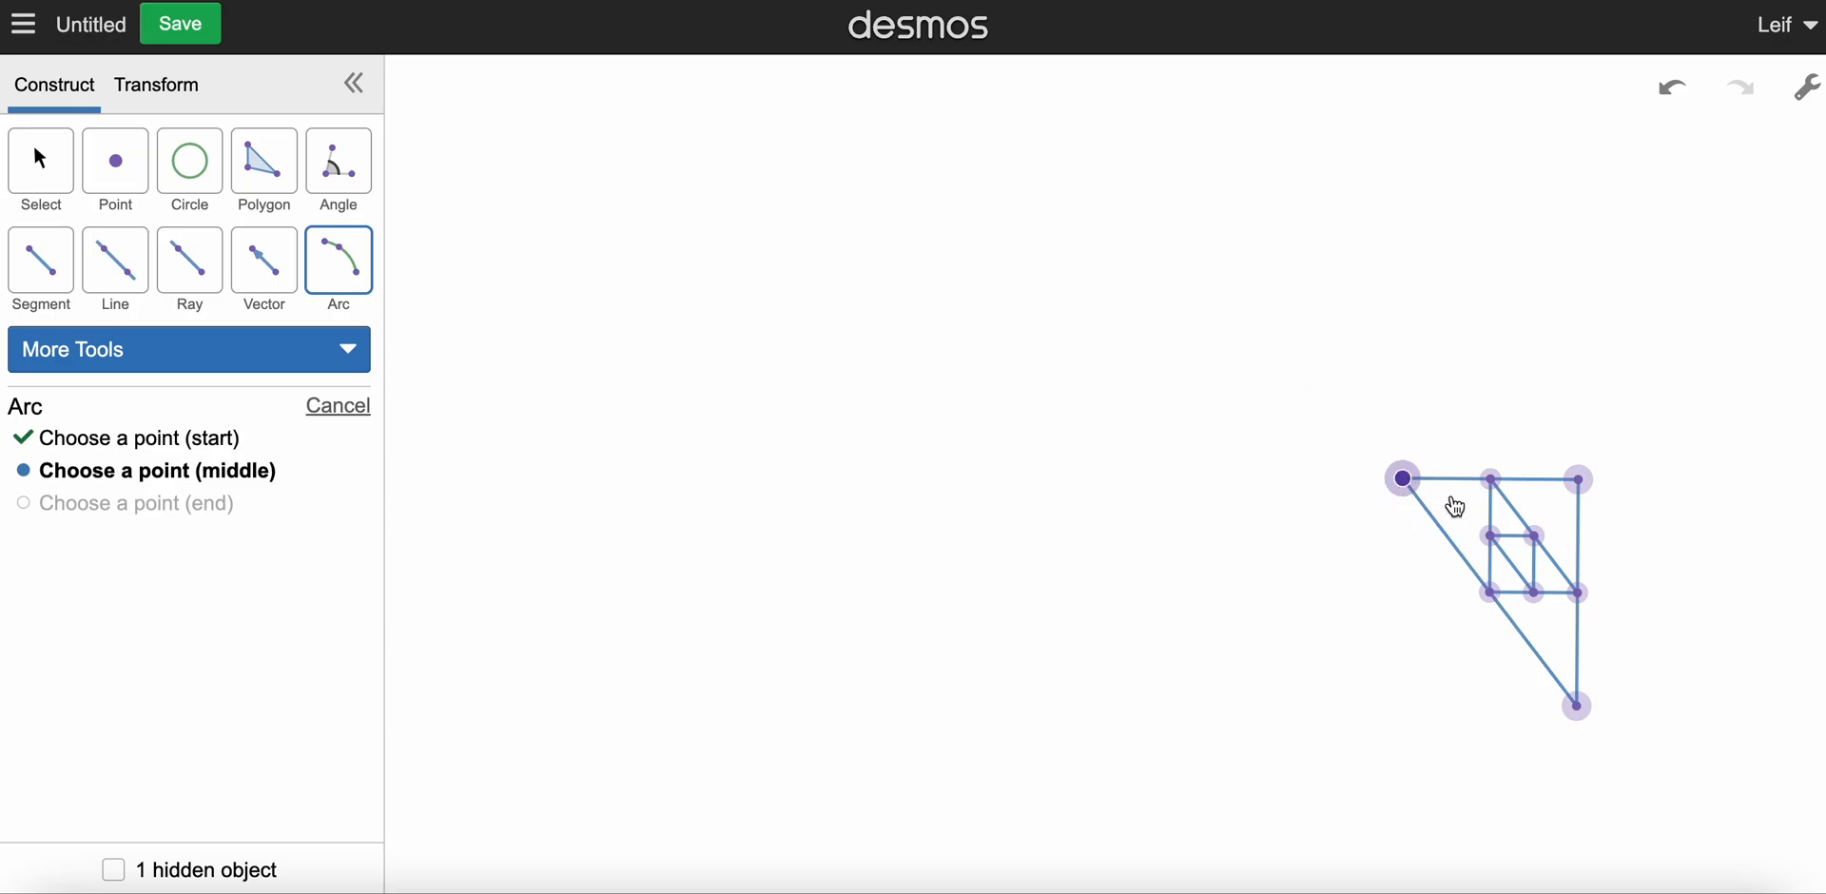
click(1536, 538)
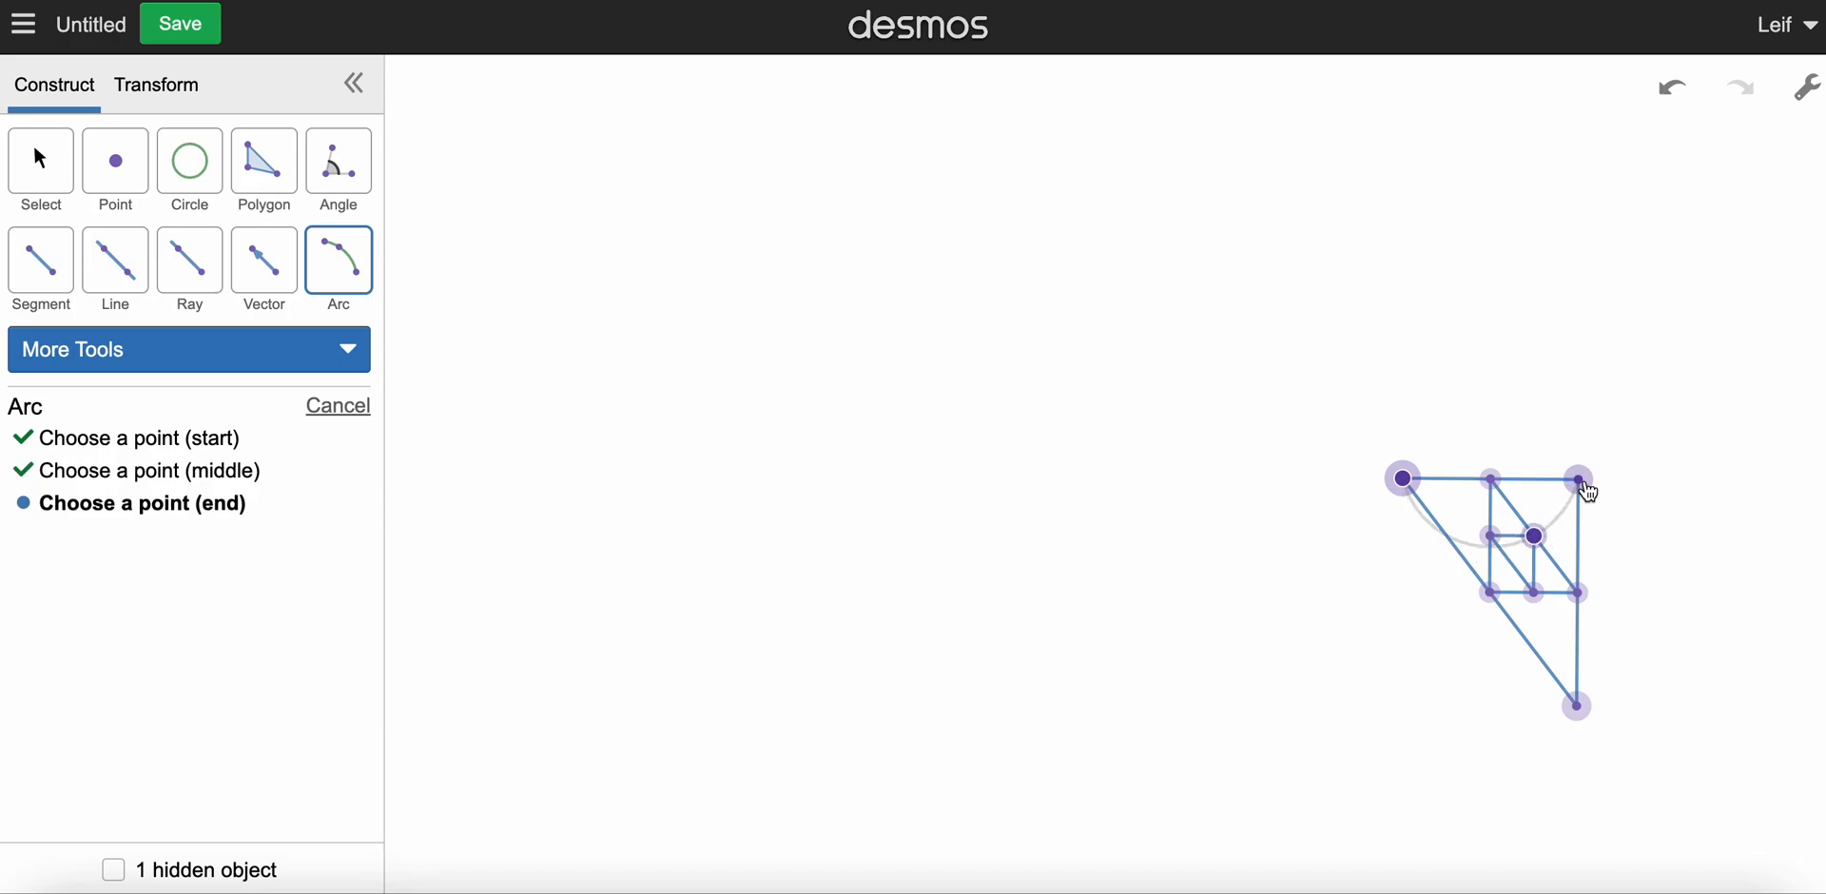
click(1582, 483)
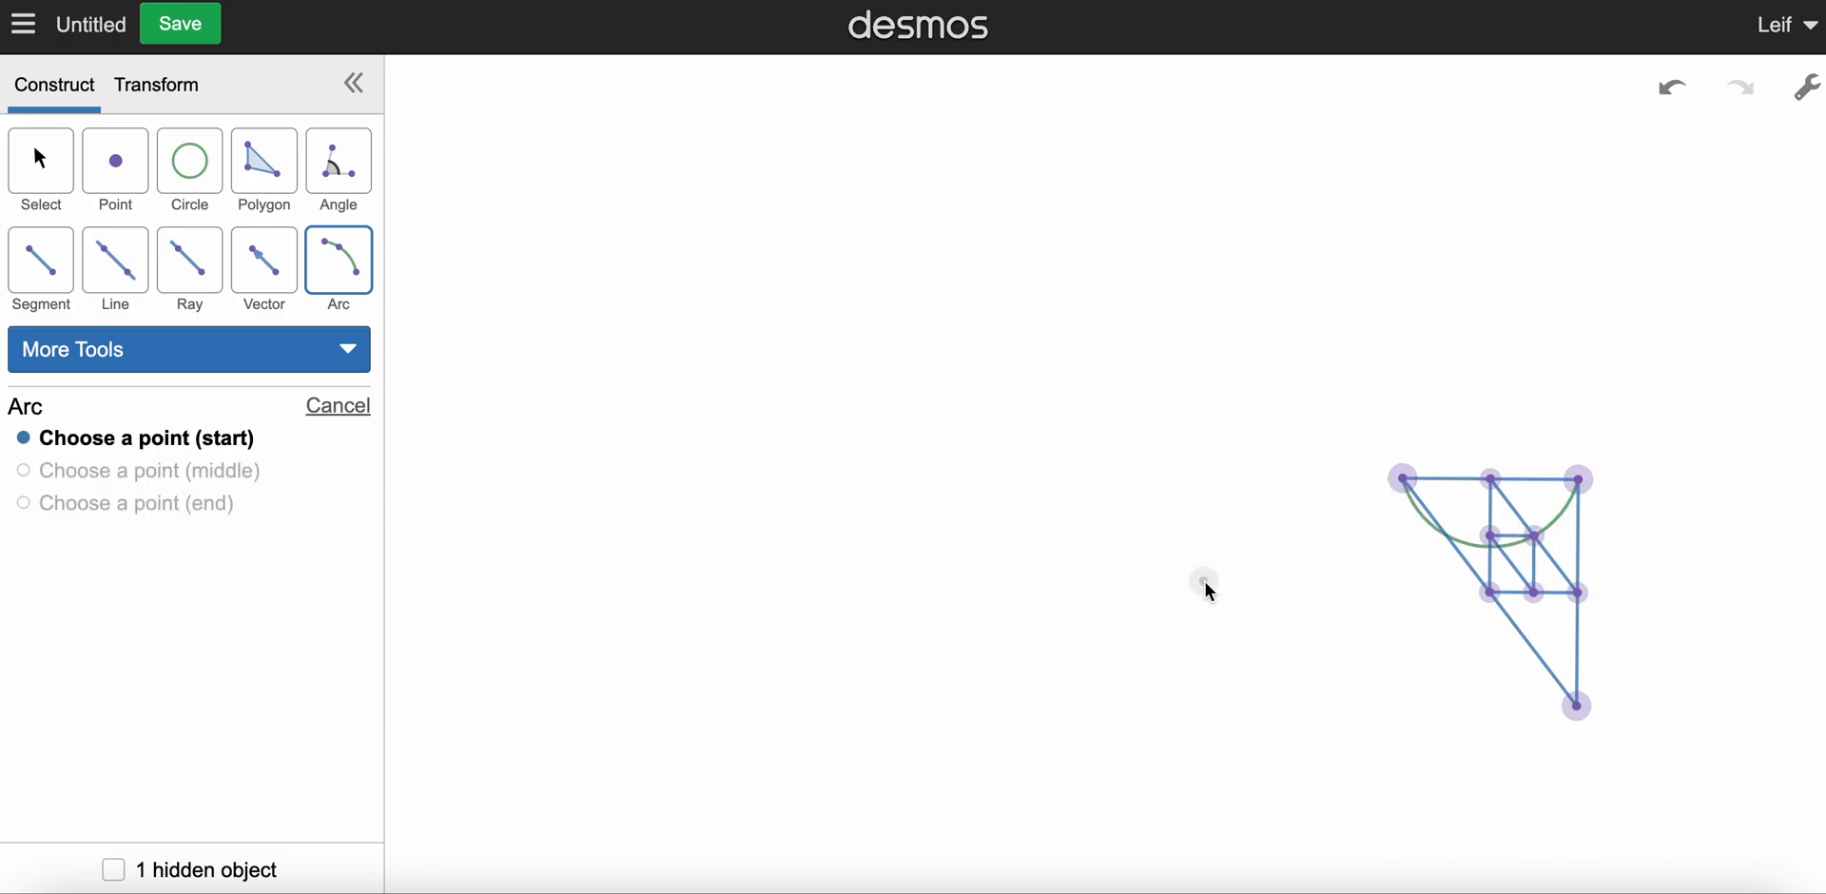
Step: Draw an arc from the large triangle's right-angle vertex through its hypotenuse midpoint to its bottom vertex
click(1571, 492)
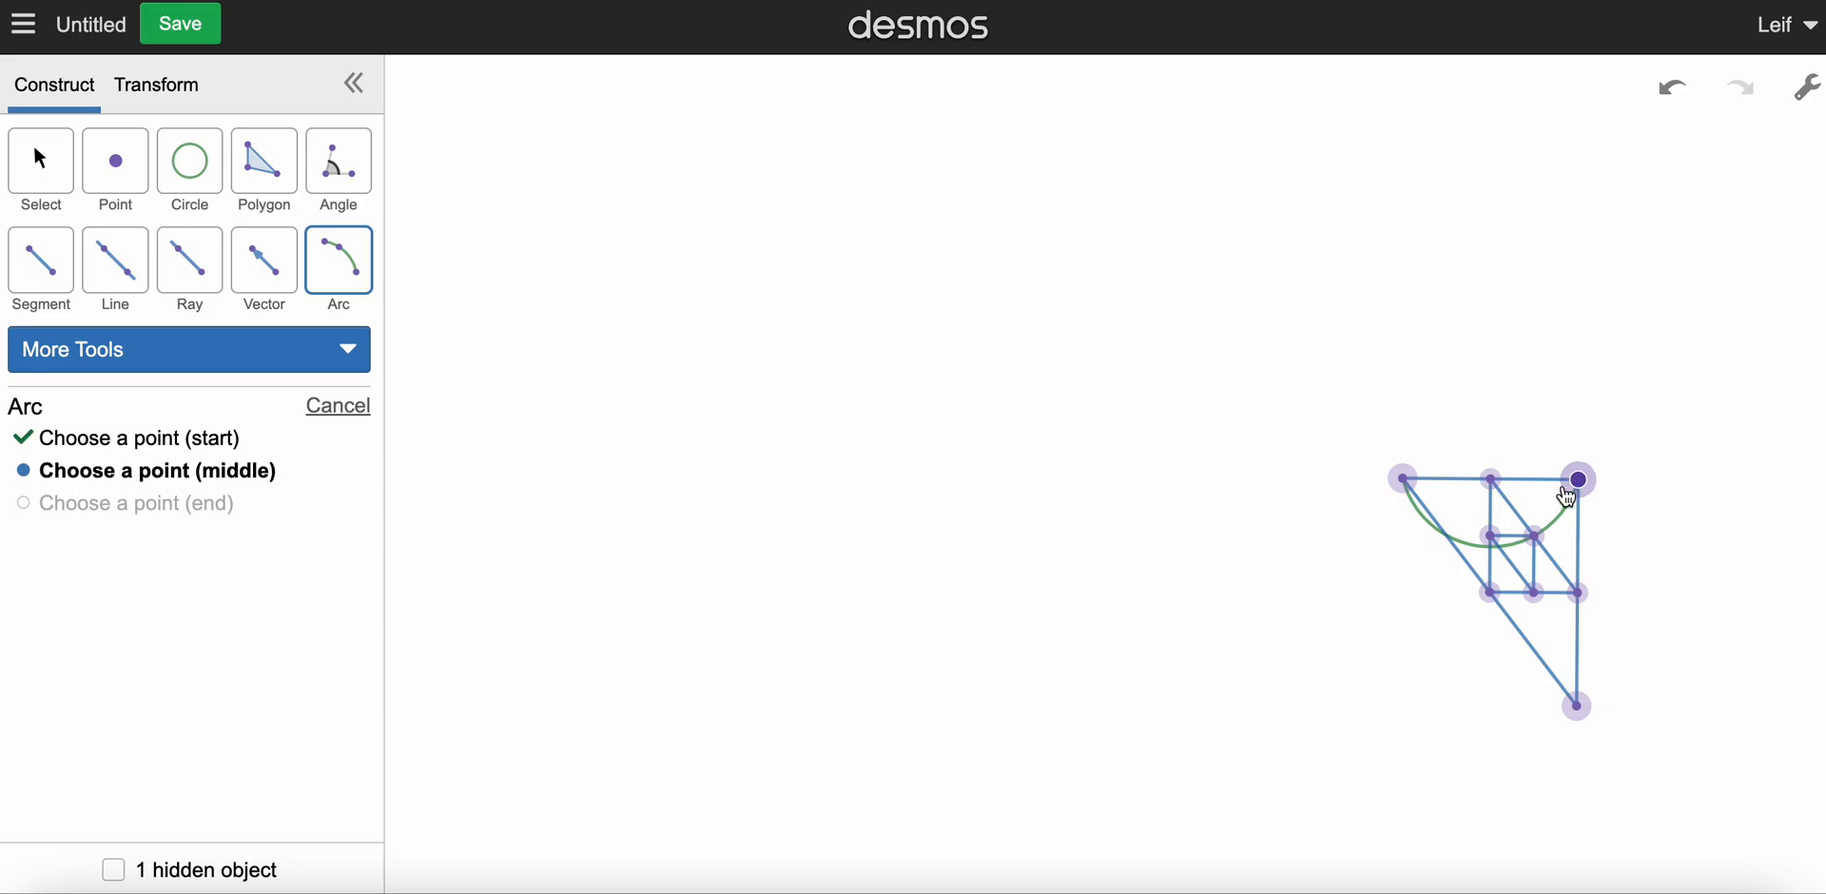
click(1491, 594)
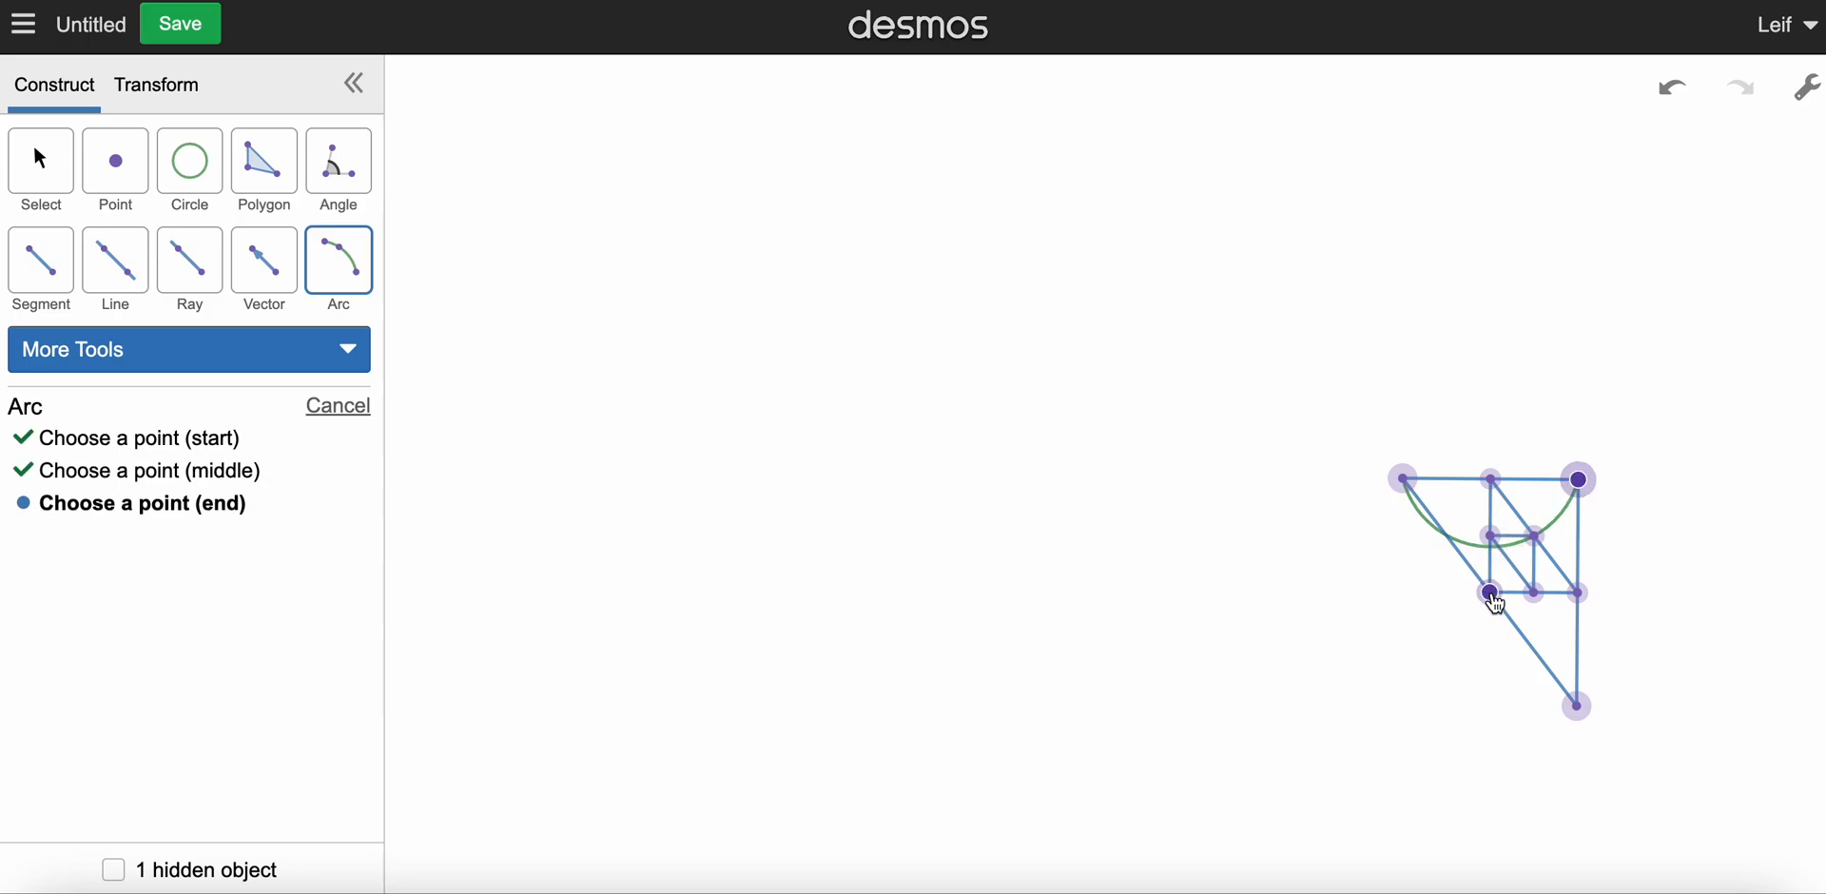
click(1579, 706)
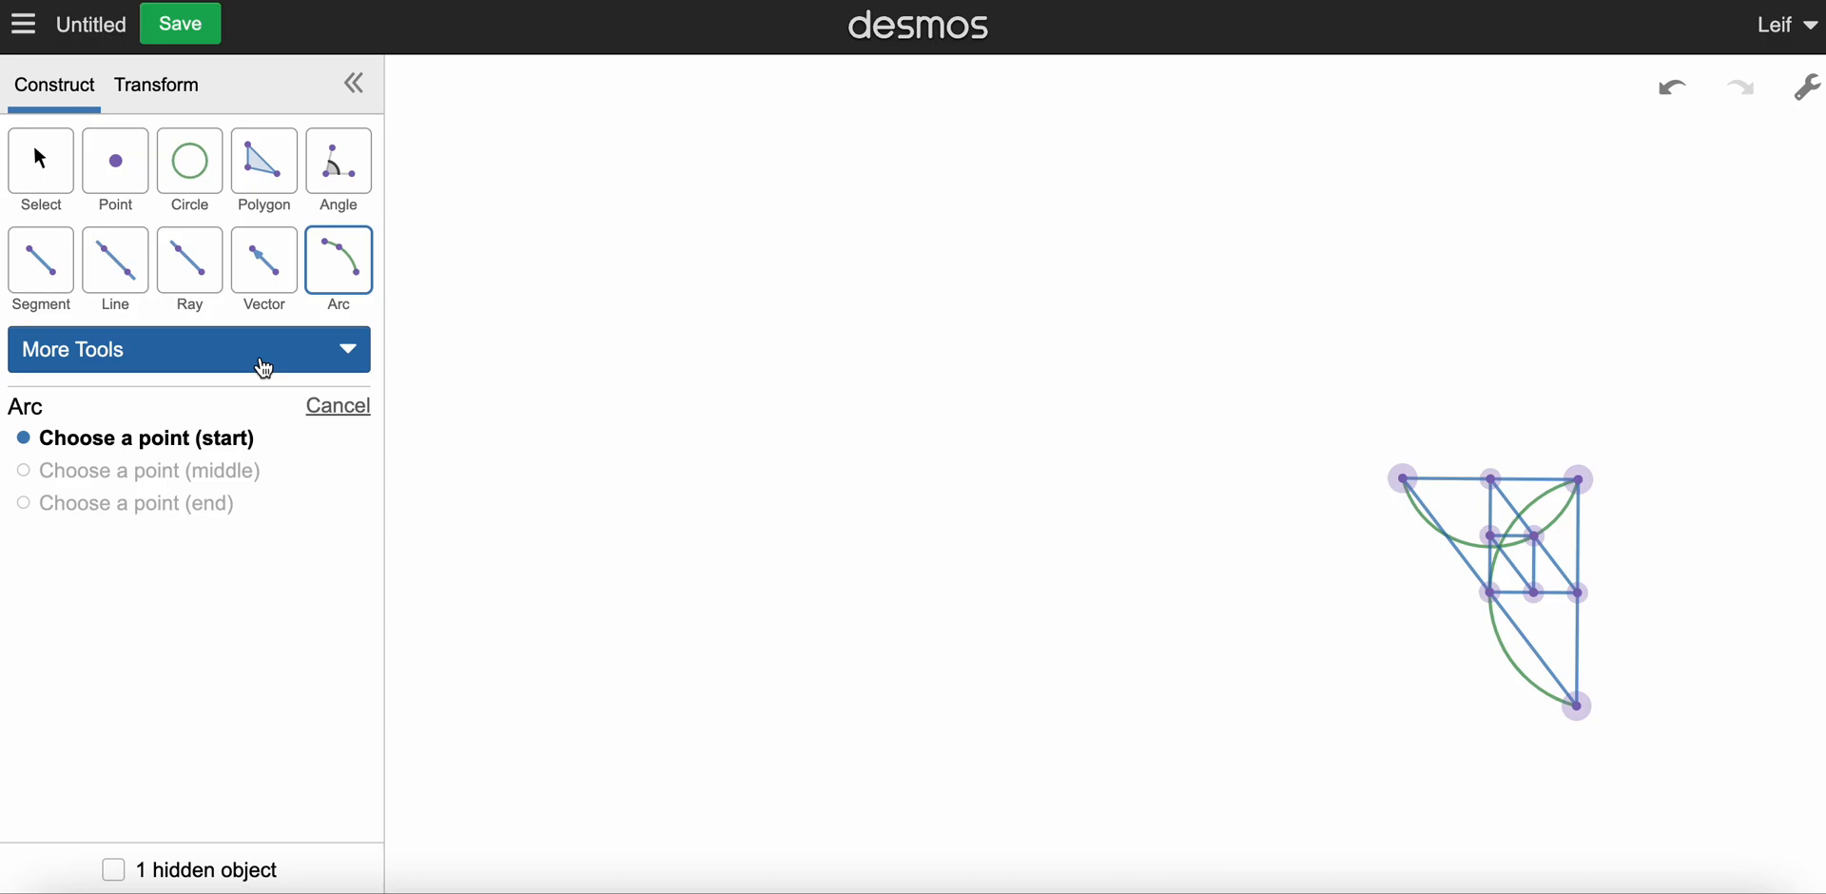
Step: Hide the three points along the large triangle's top side, including both vertices and the midpoint
click(57, 184)
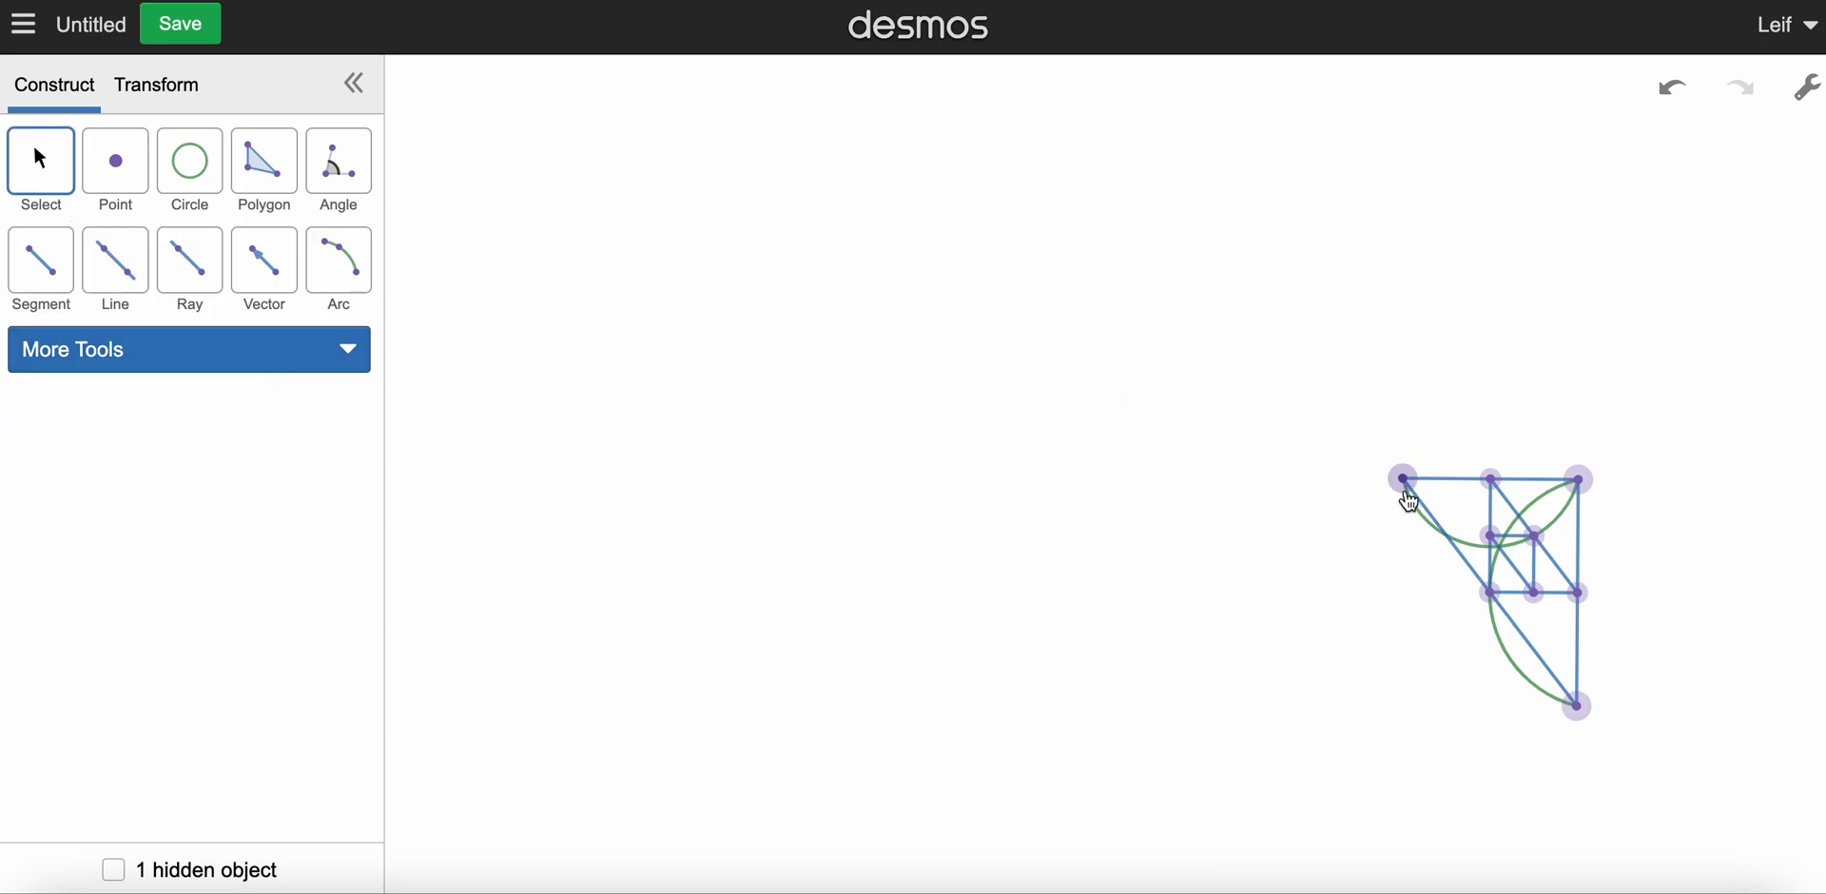
click(1406, 483)
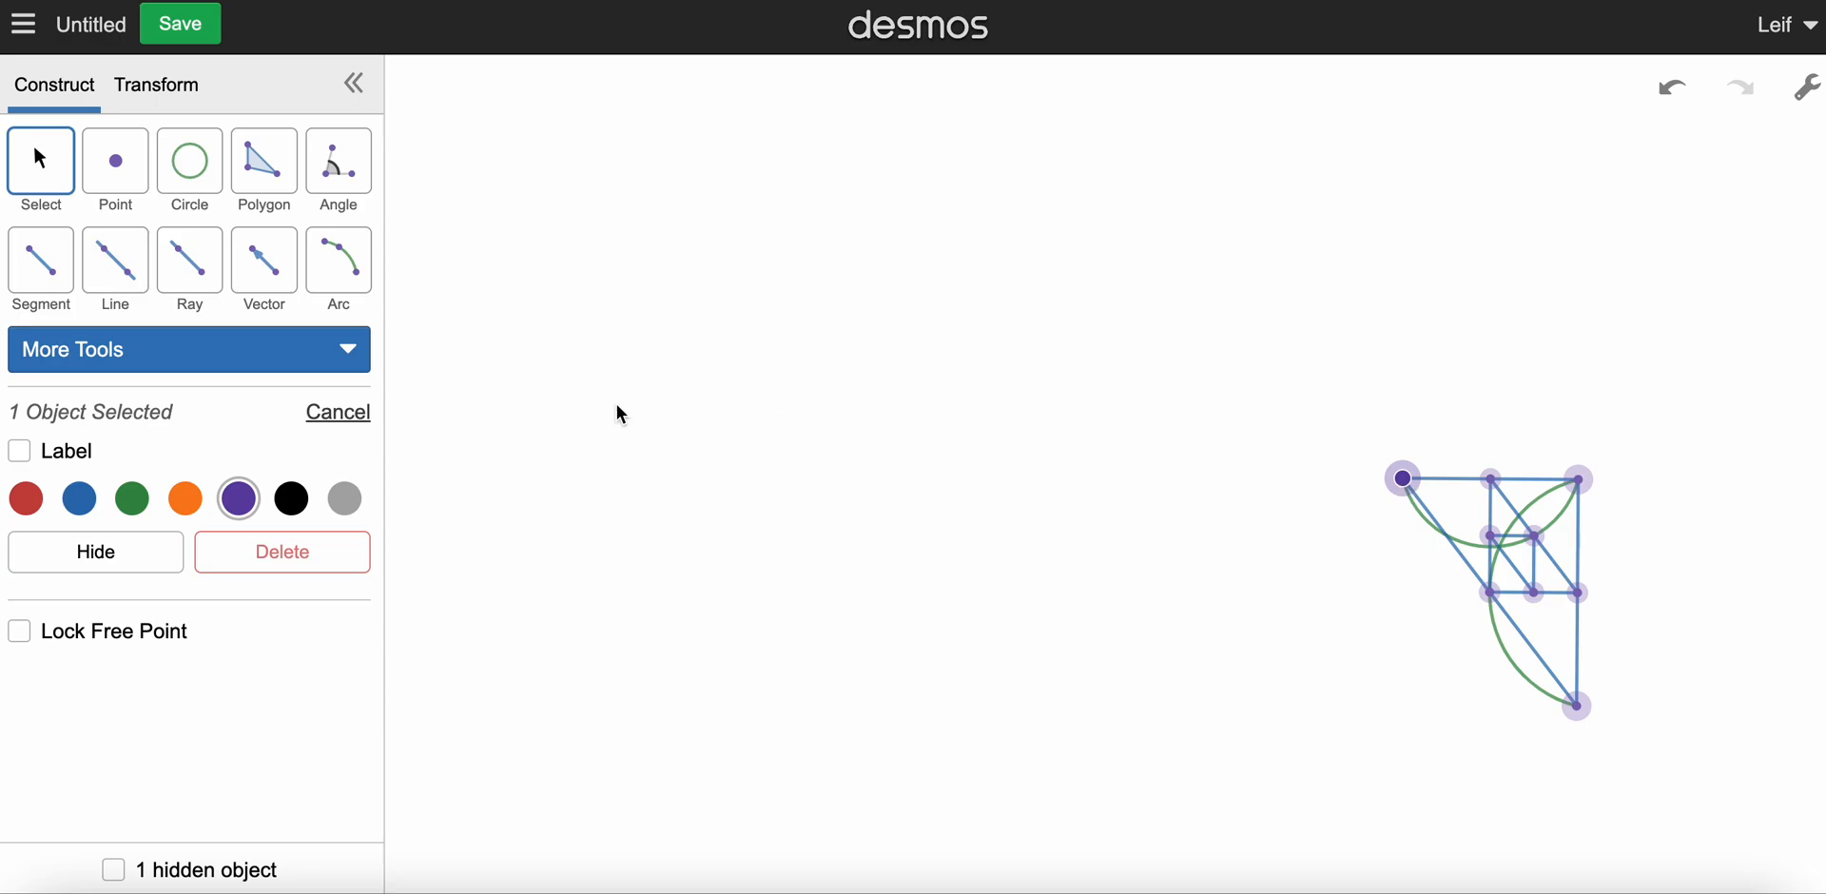
click(112, 563)
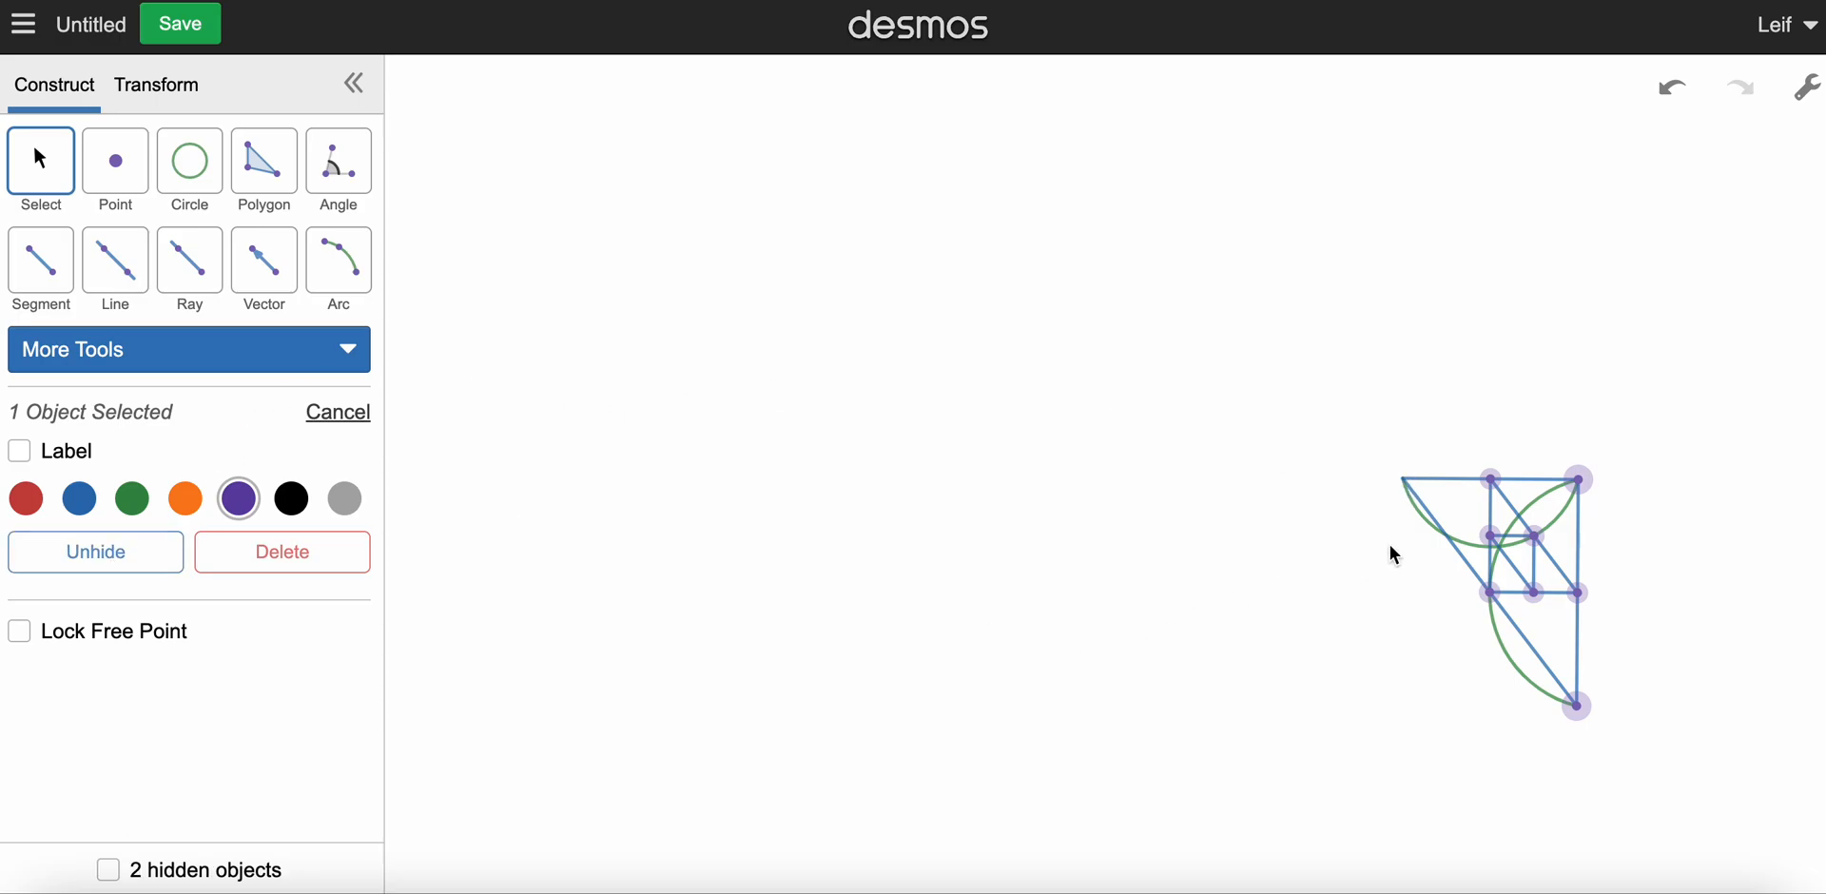
click(1491, 479)
click(129, 553)
click(1579, 480)
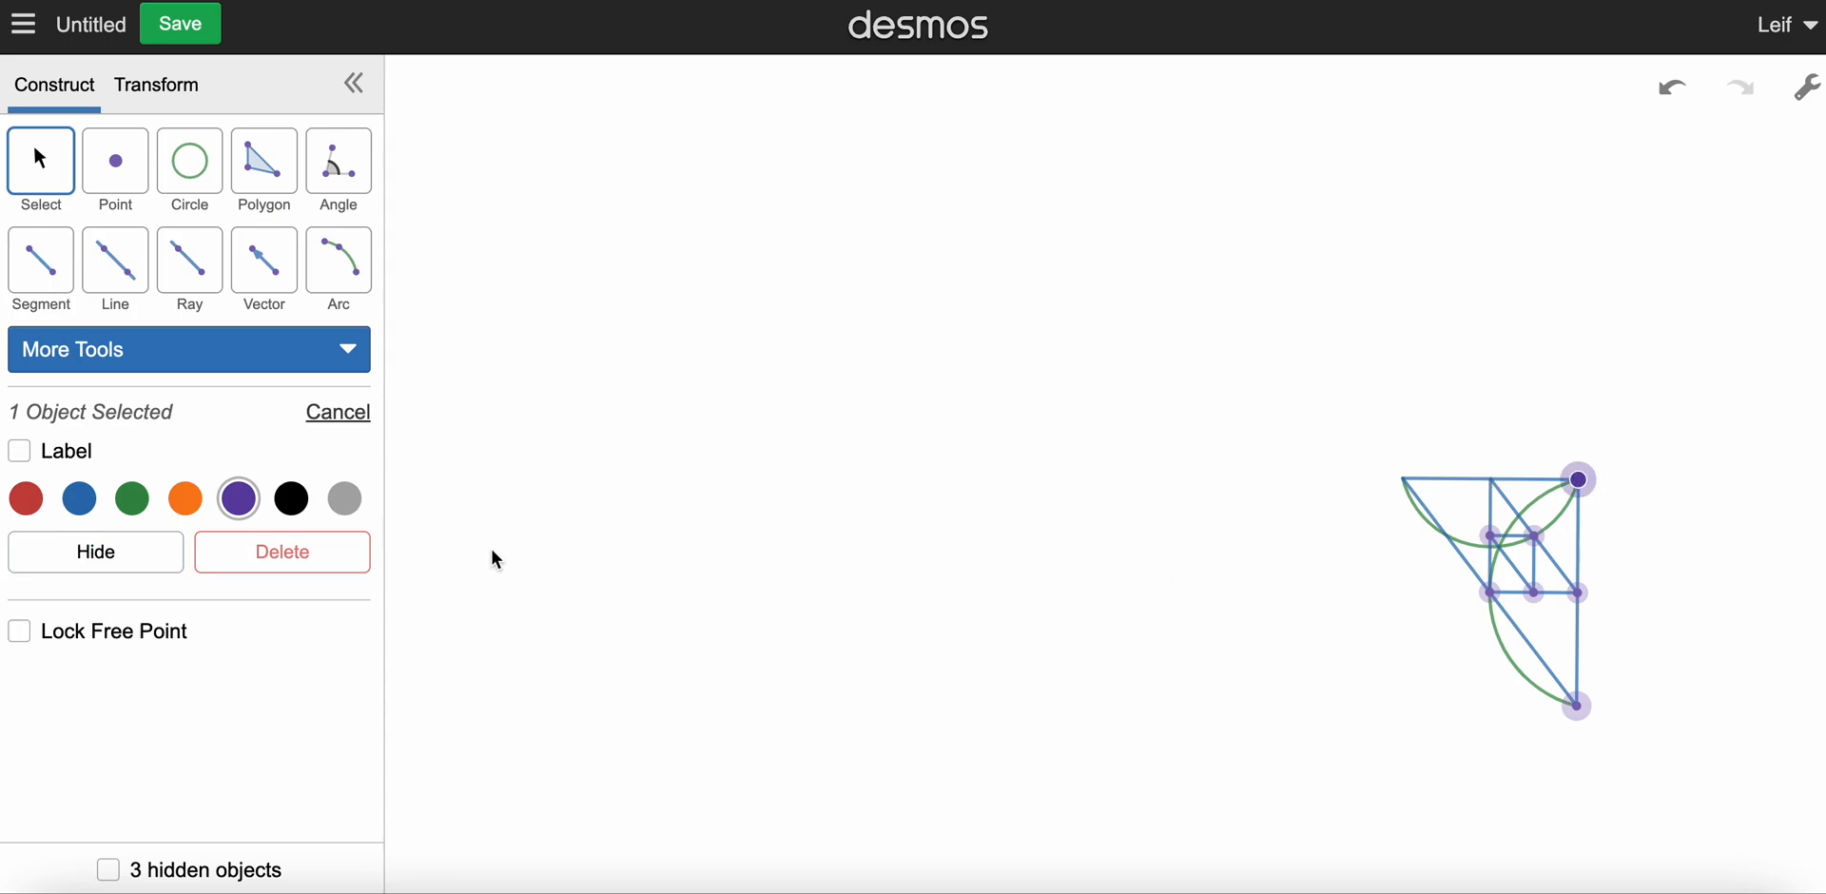
click(163, 552)
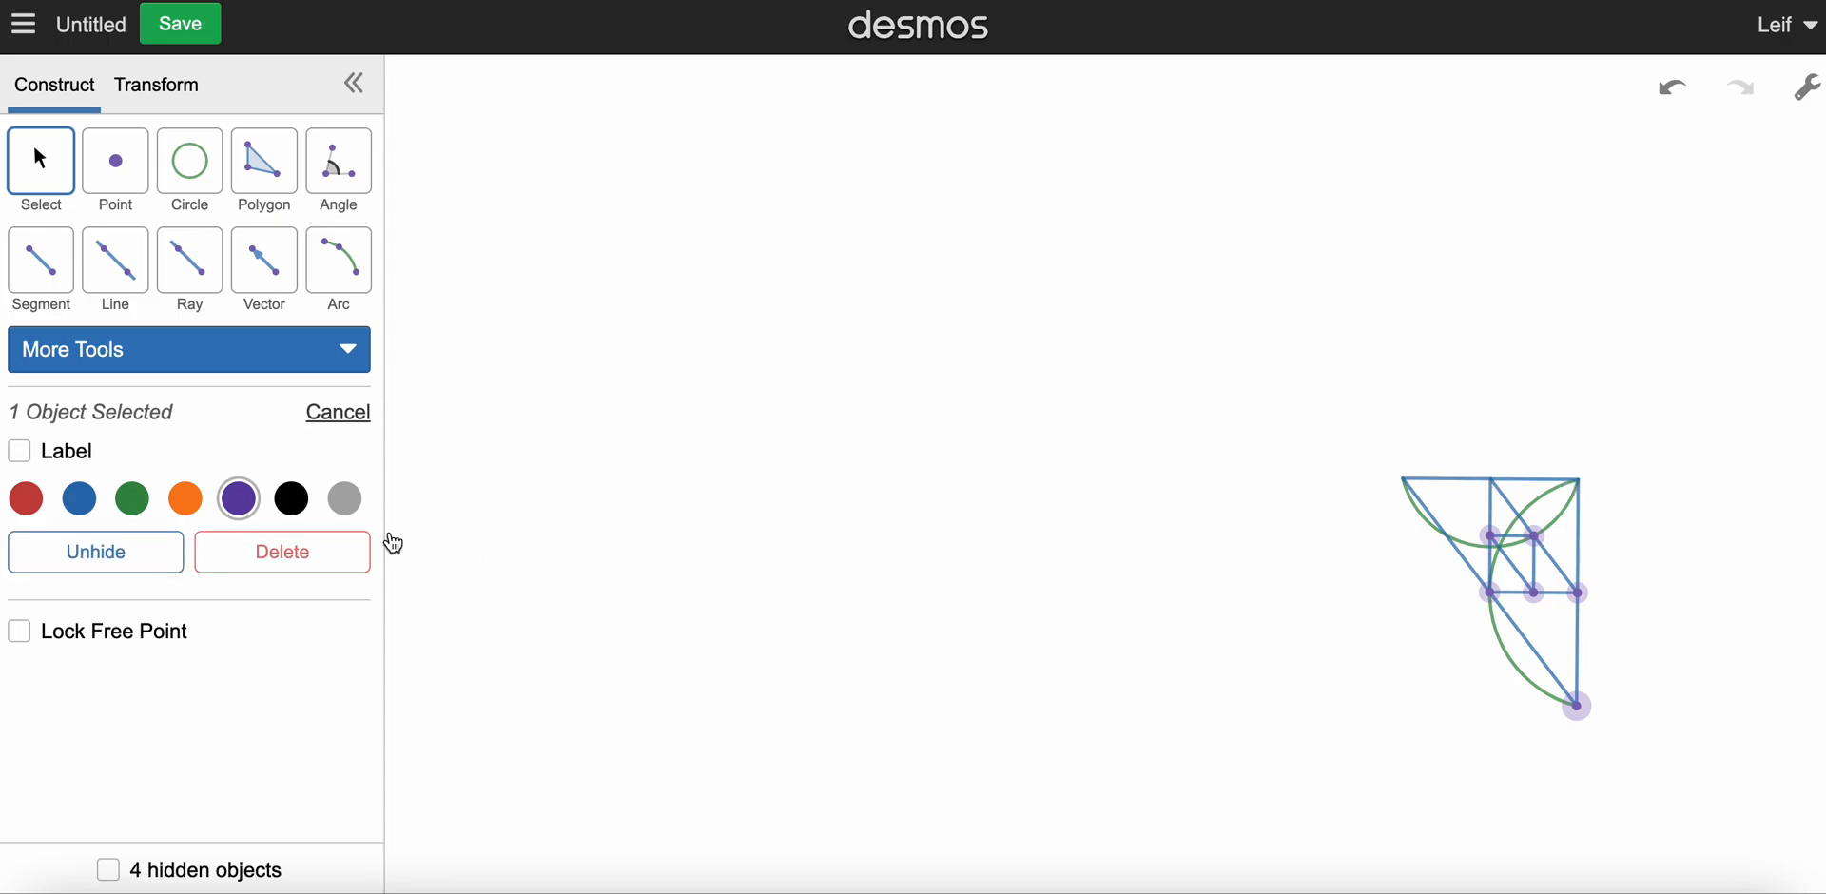
Step: Hide the midpoints of the inner triangle's vertical leg and hypotenuse
click(1490, 535)
click(99, 561)
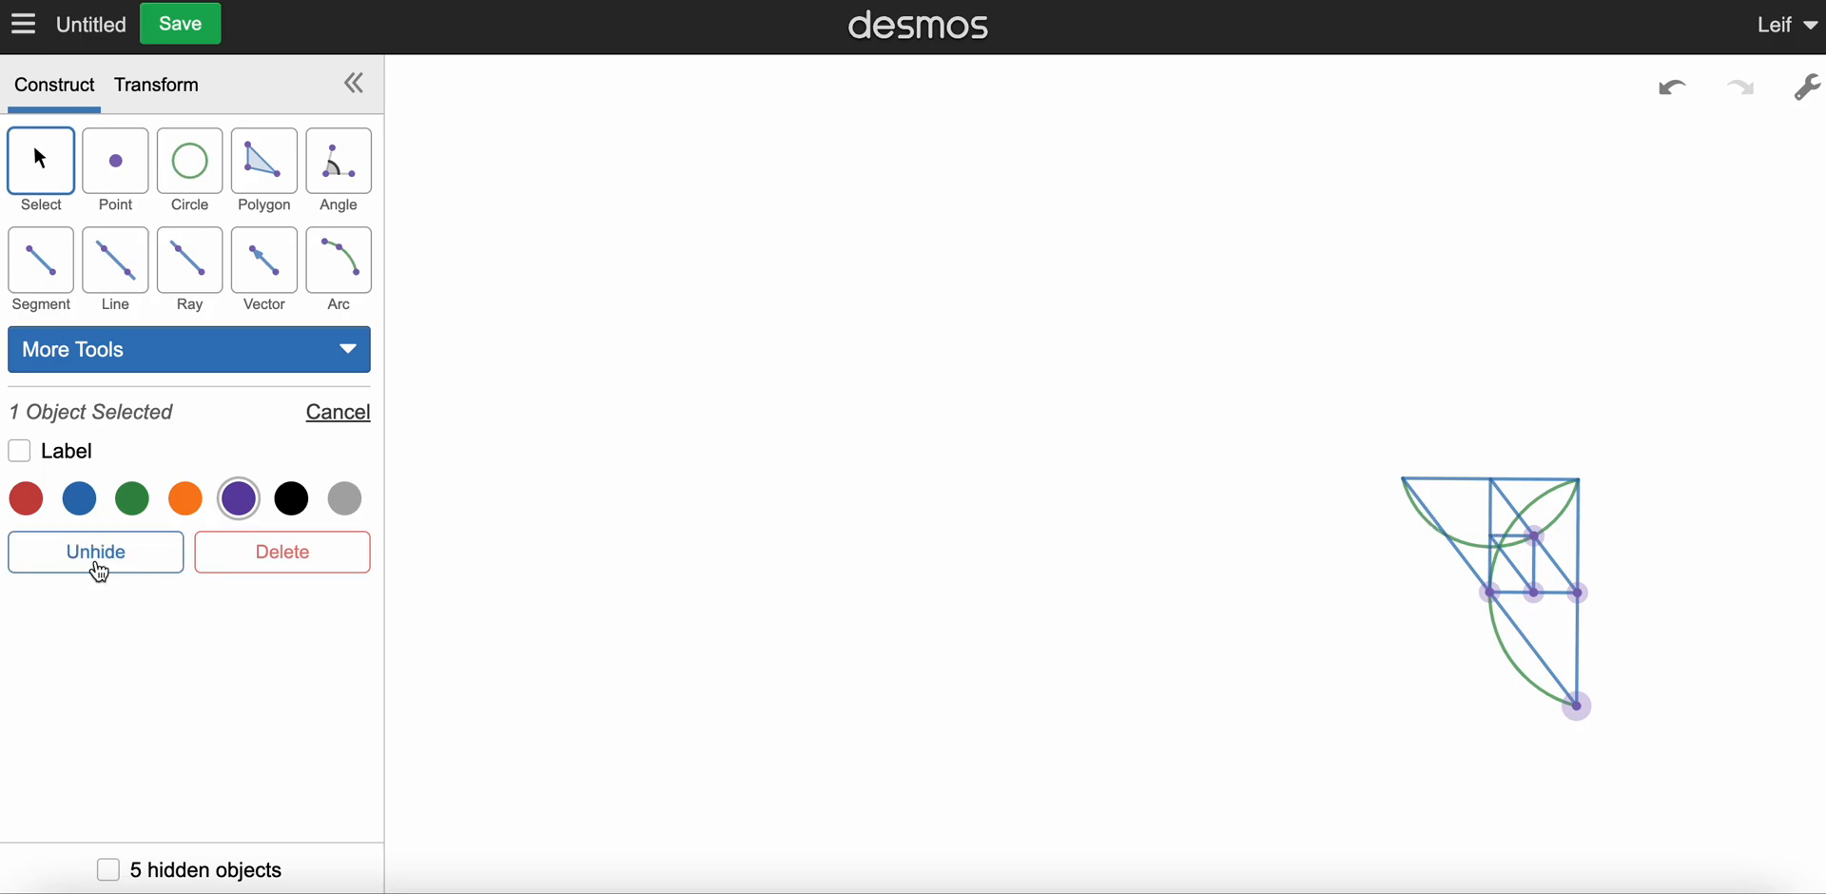
click(1536, 539)
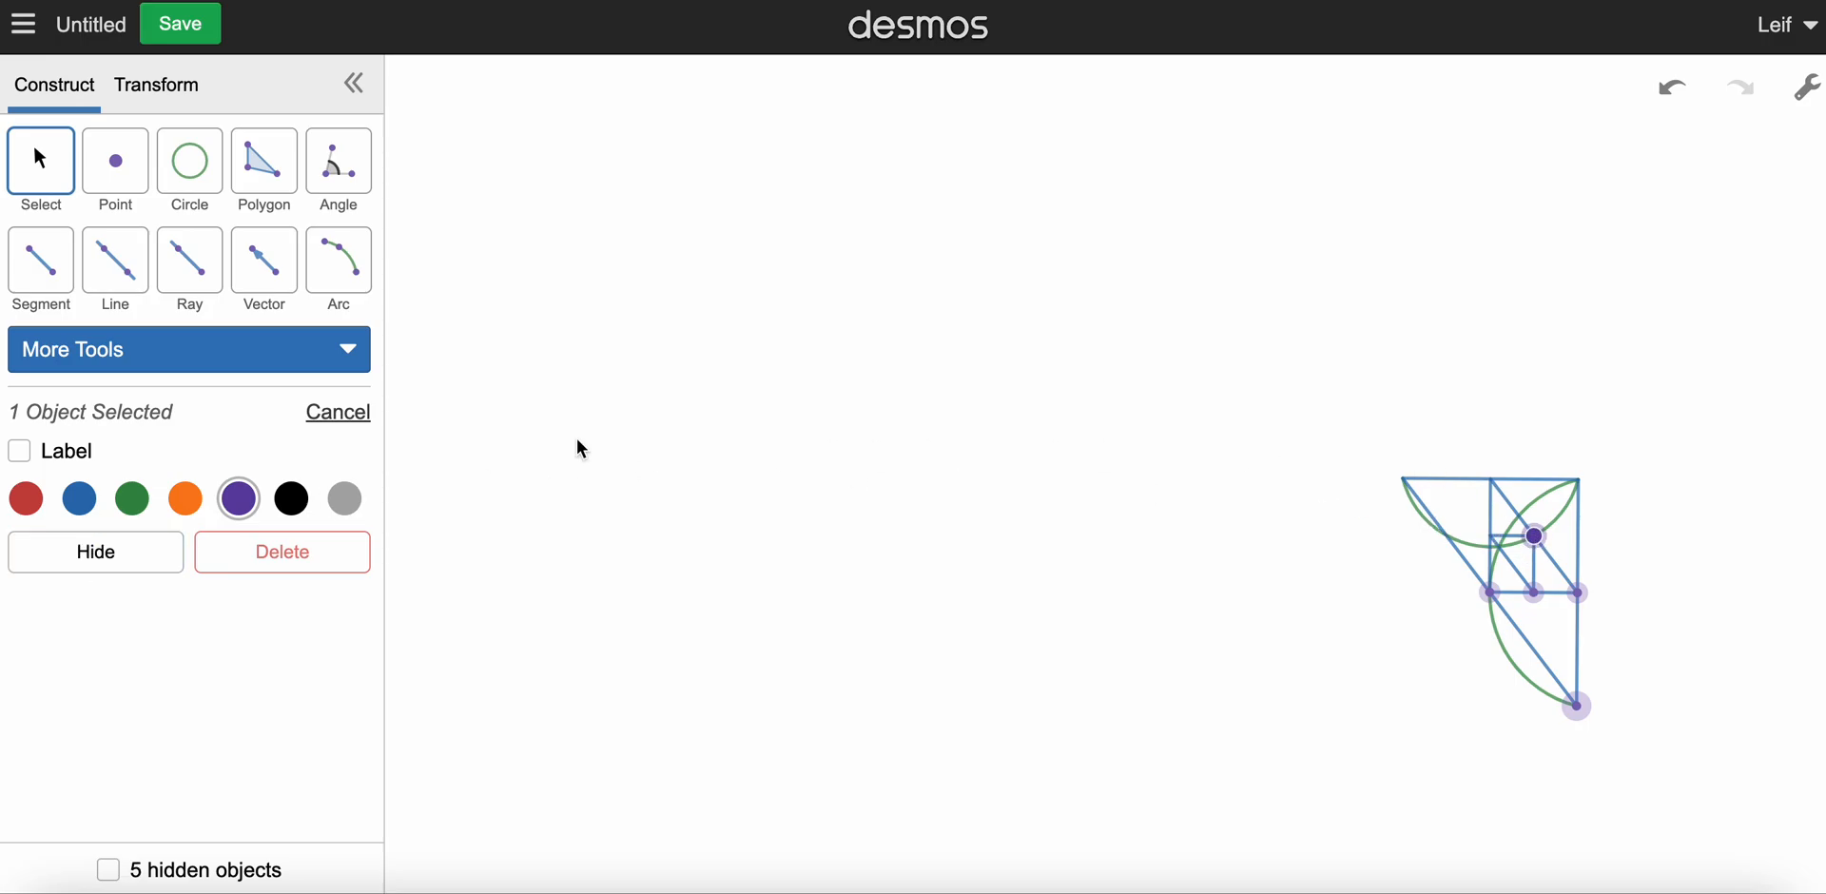
click(102, 567)
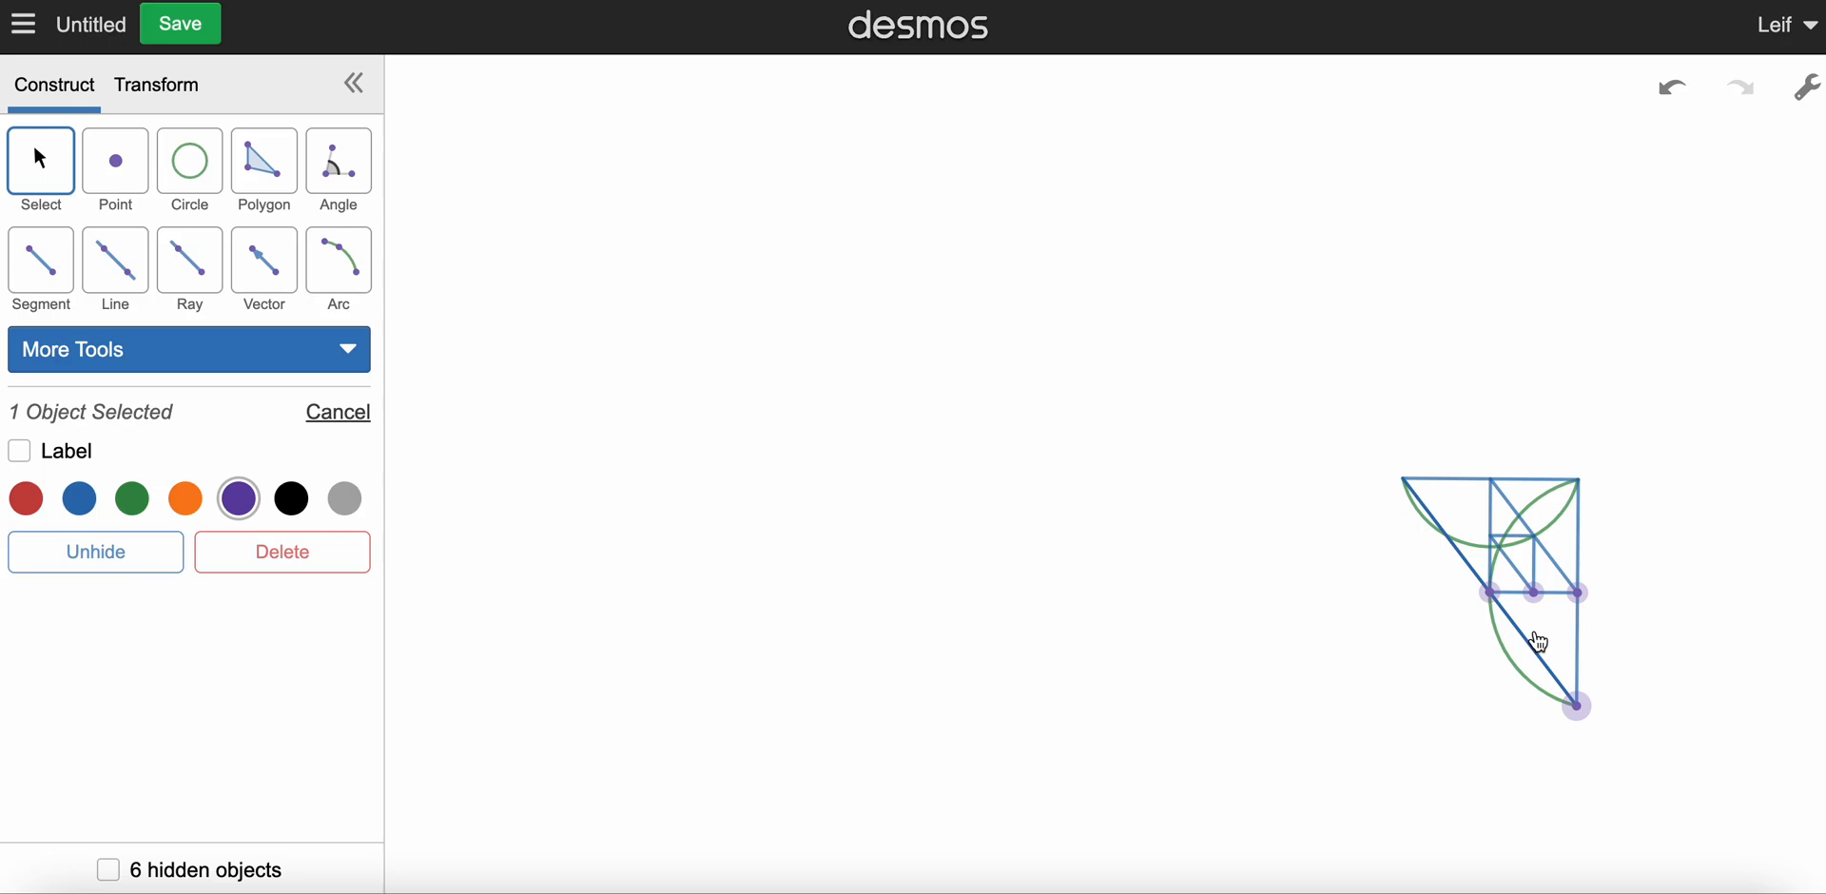
Step: Hide the three points along the inner triangle's horizontal leg and the large triangle's bottom vertex
click(1490, 593)
click(102, 562)
click(1534, 593)
click(83, 567)
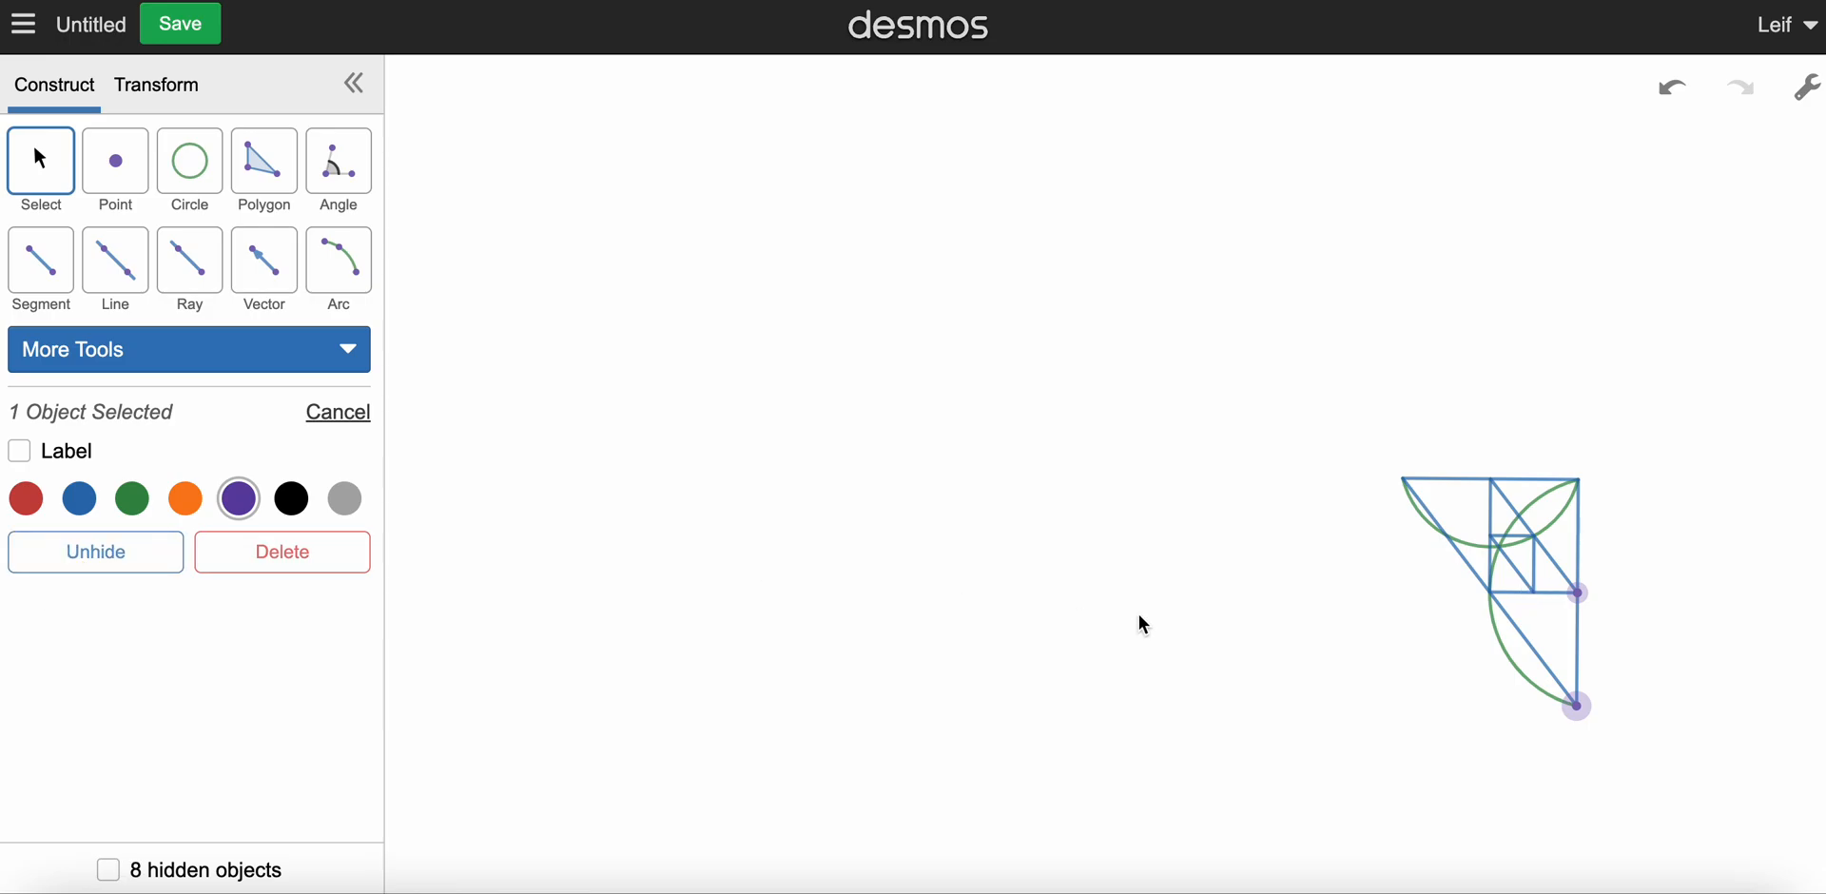
click(1580, 597)
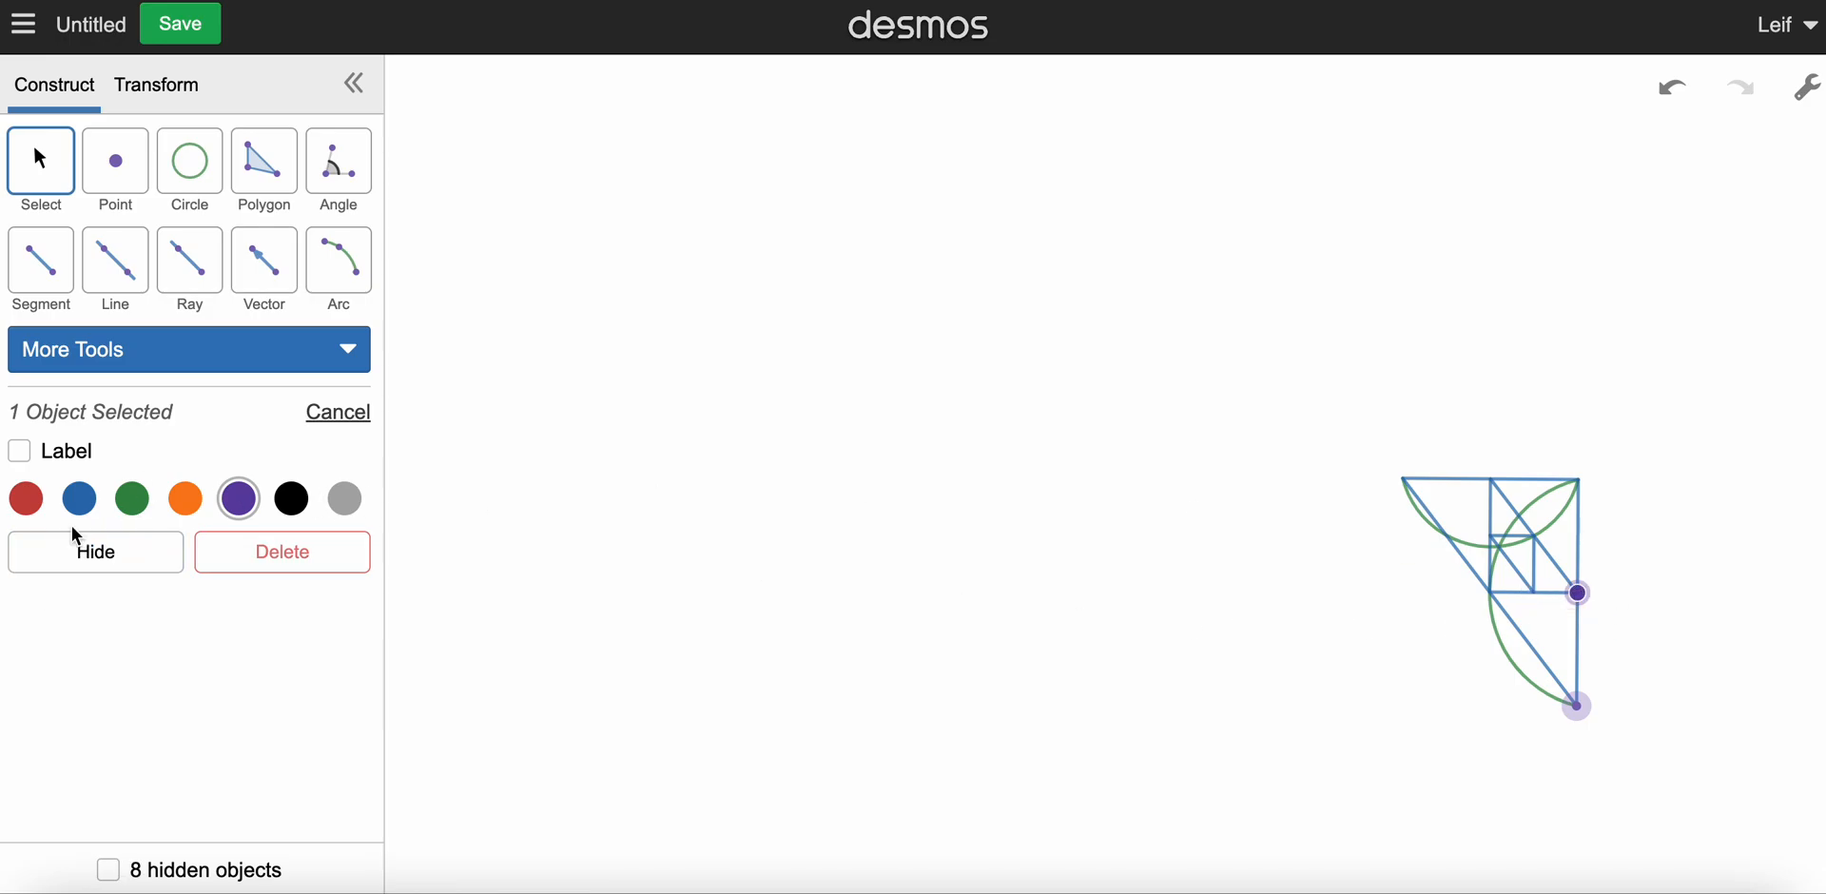
click(90, 565)
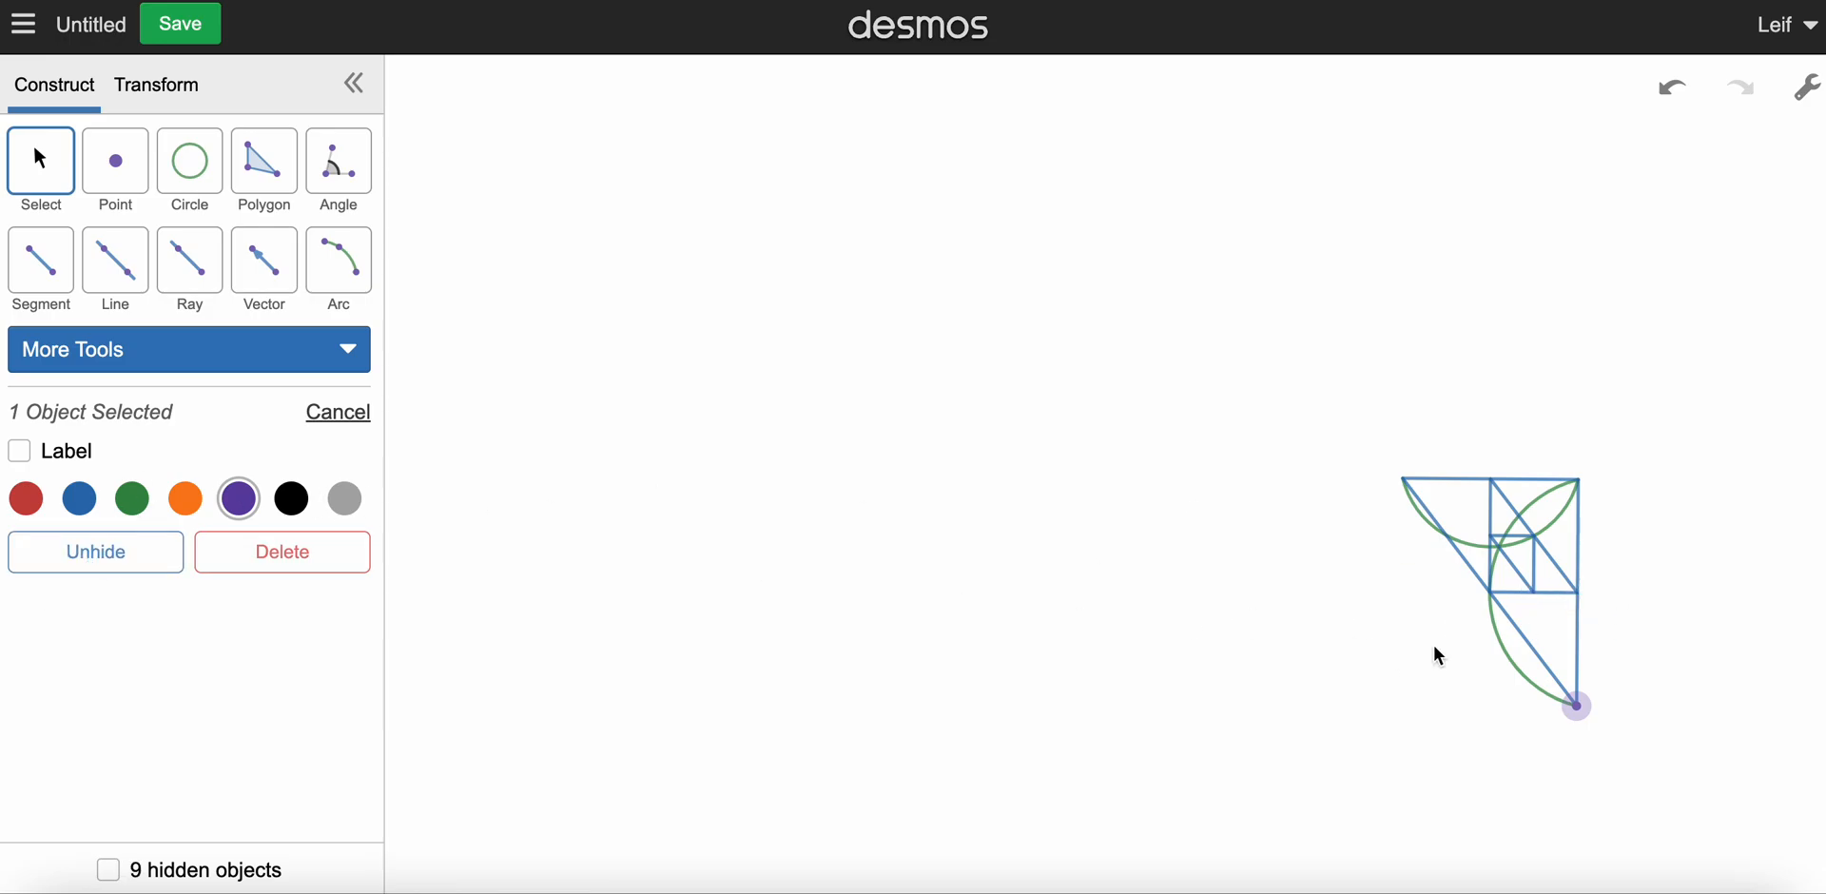
click(1578, 706)
click(99, 647)
click(67, 563)
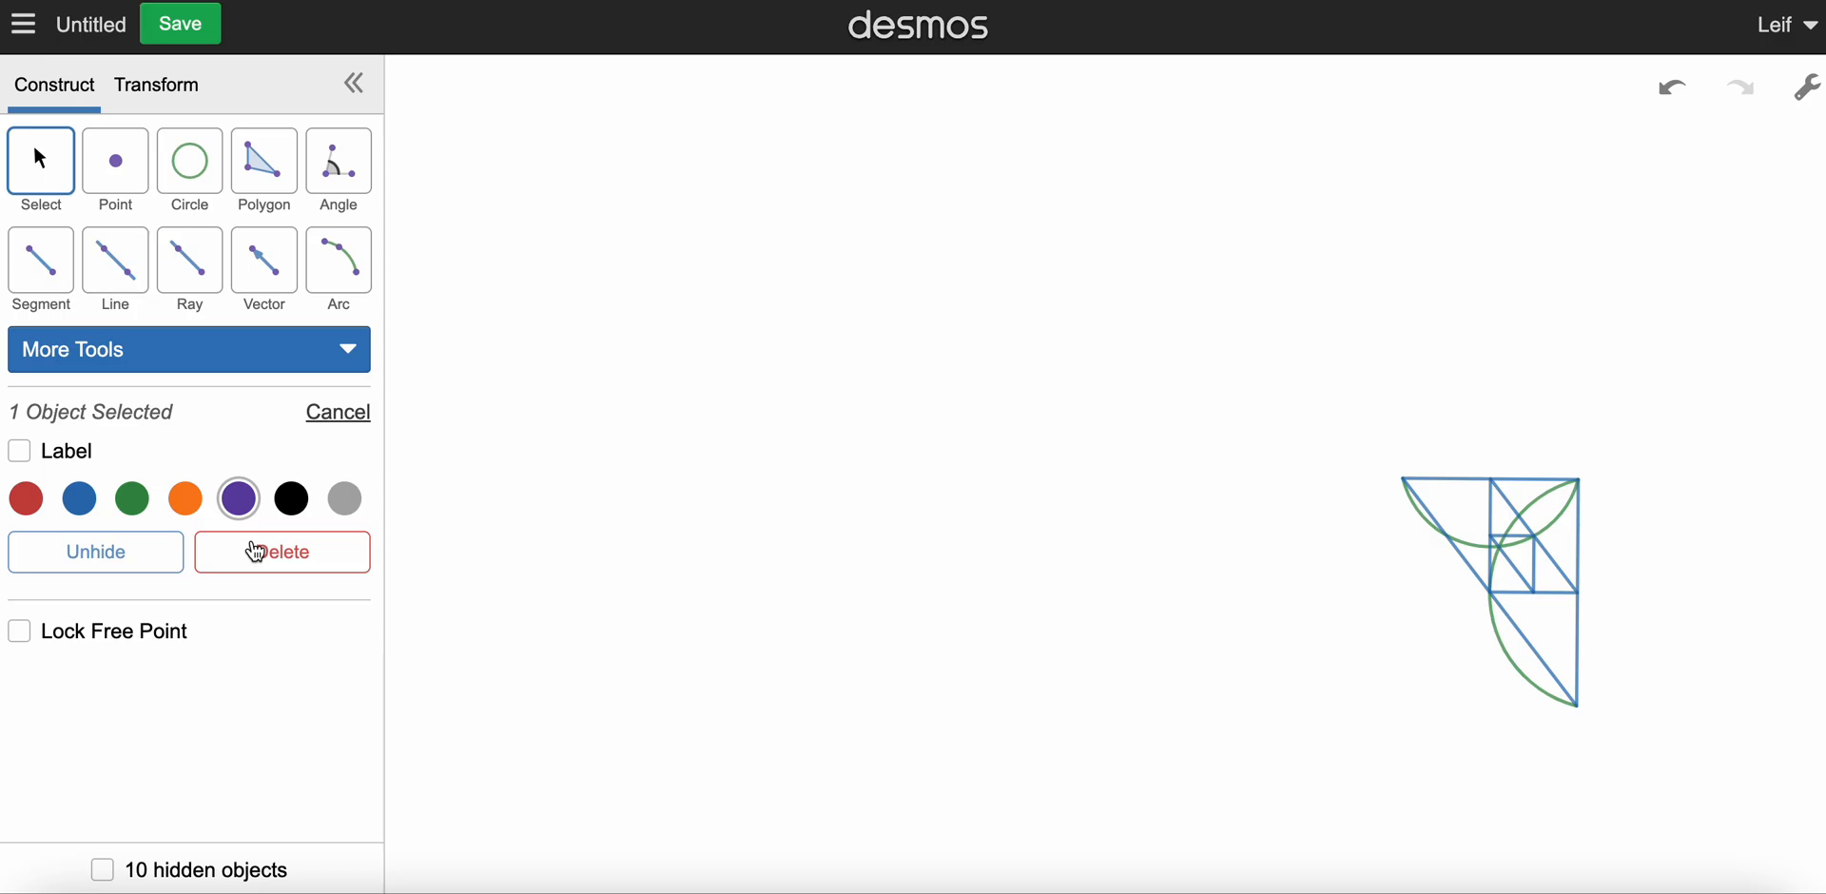
Step: Apply a Rotation / Dilation to the whole figure, centred on its upper-left vertex, from the right-angle vertex to a new point directly left of the figure
click(143, 119)
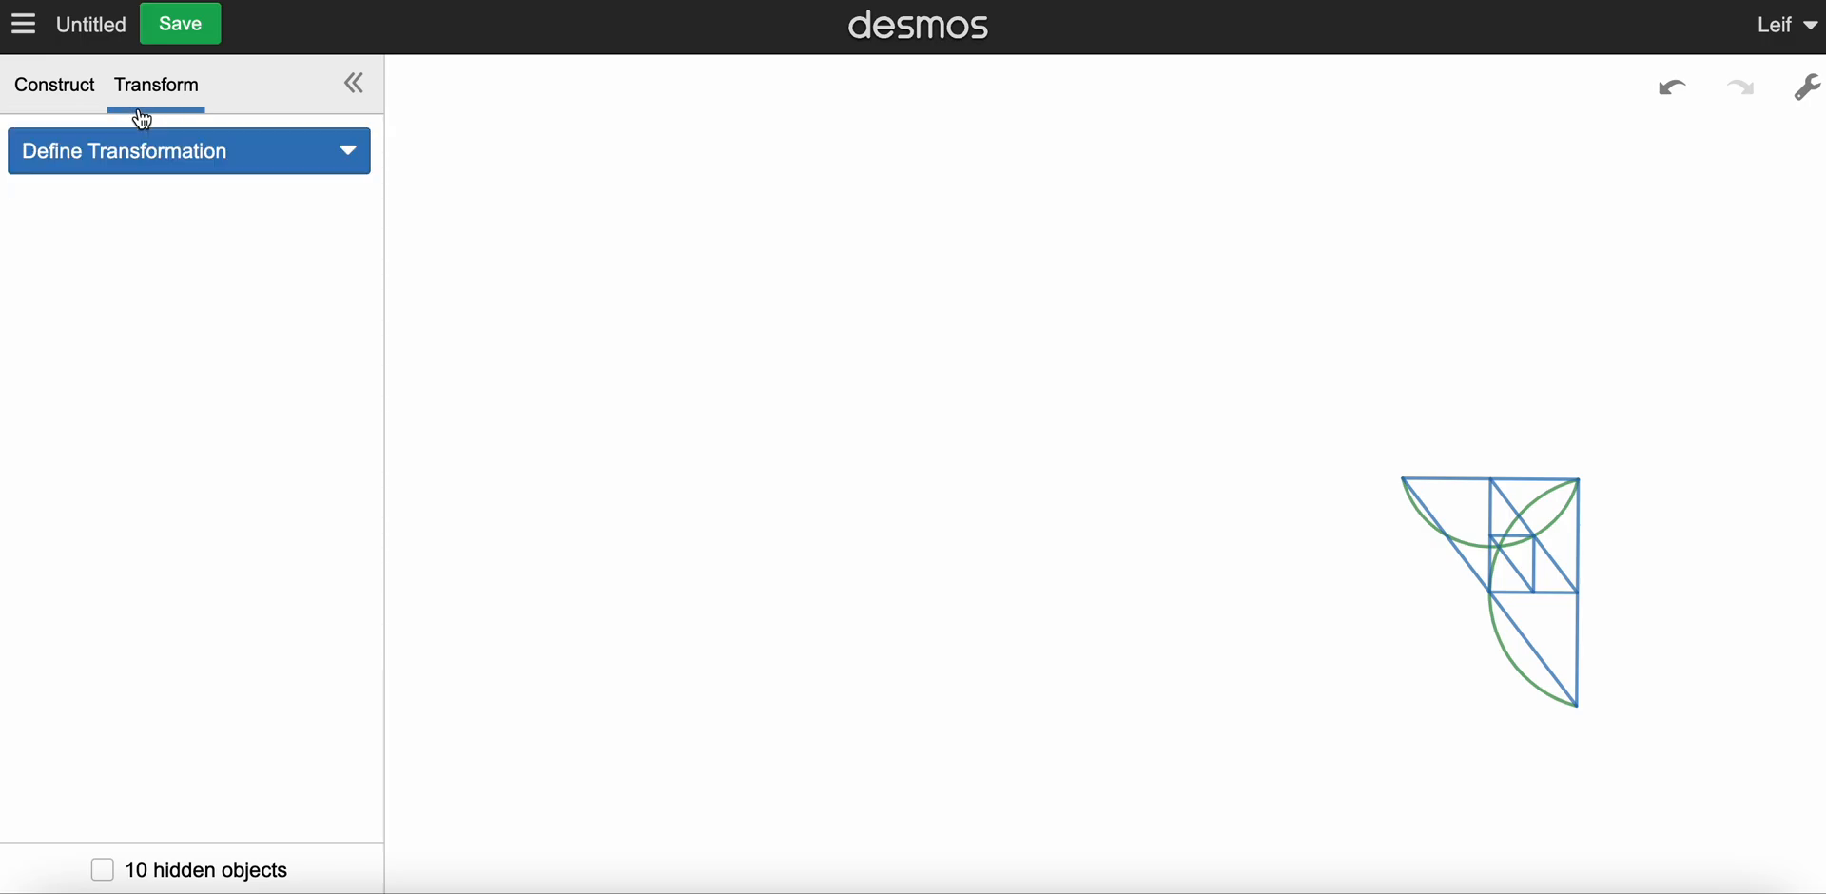
click(259, 166)
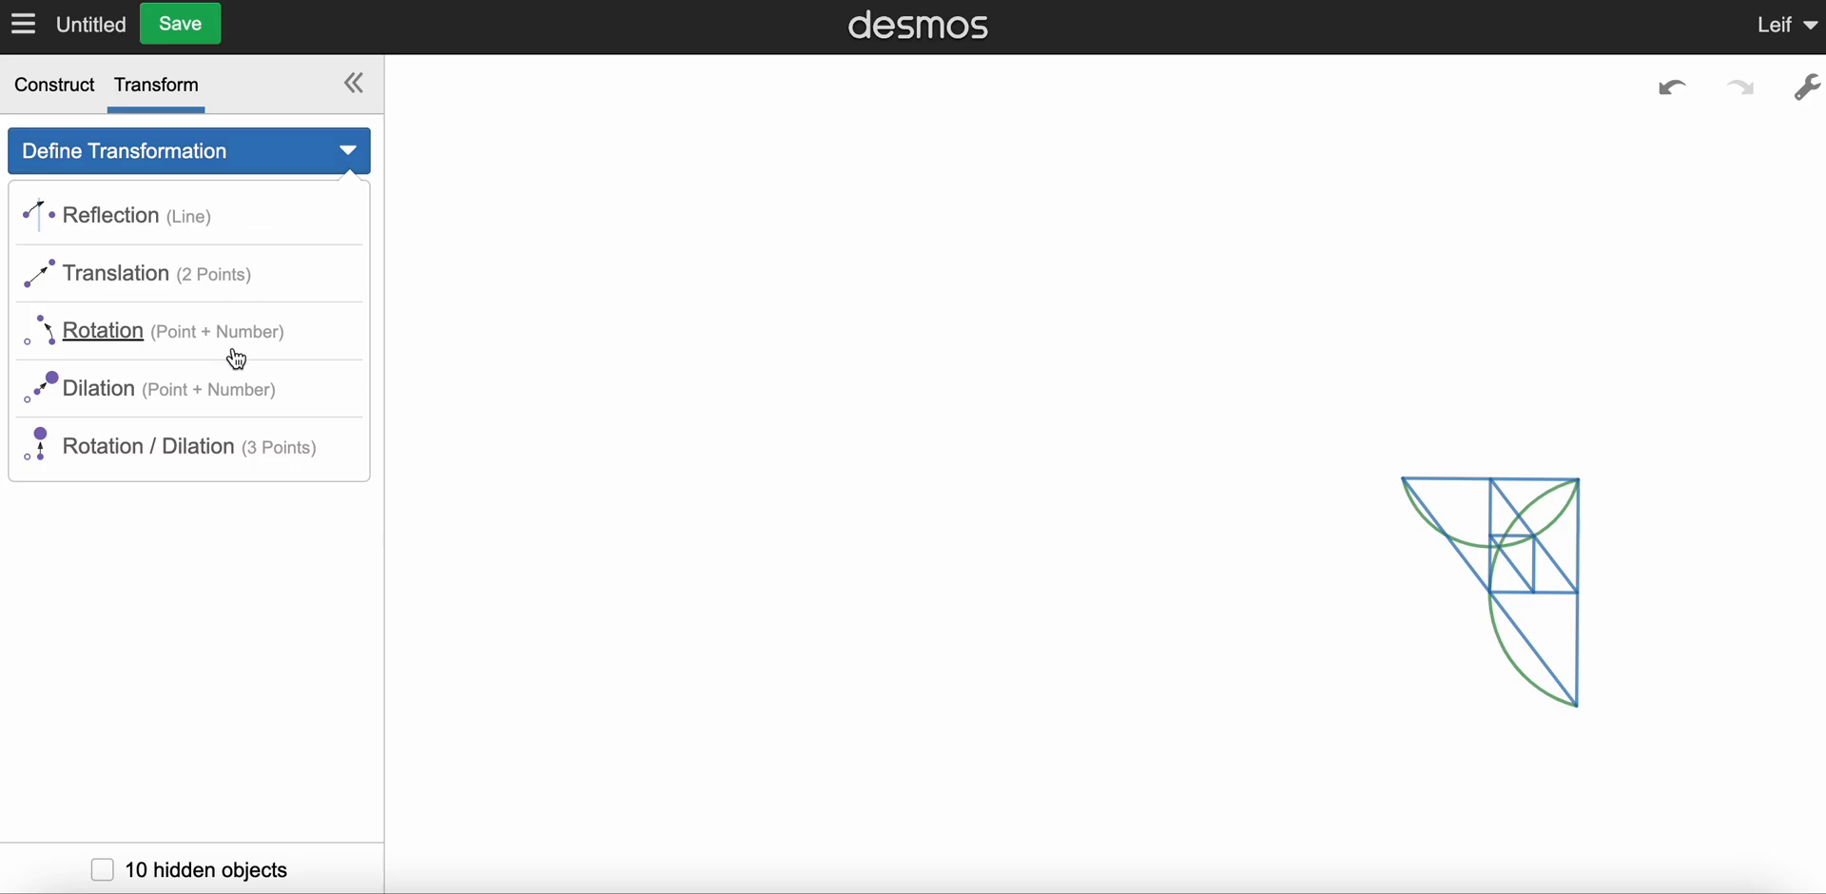
click(170, 451)
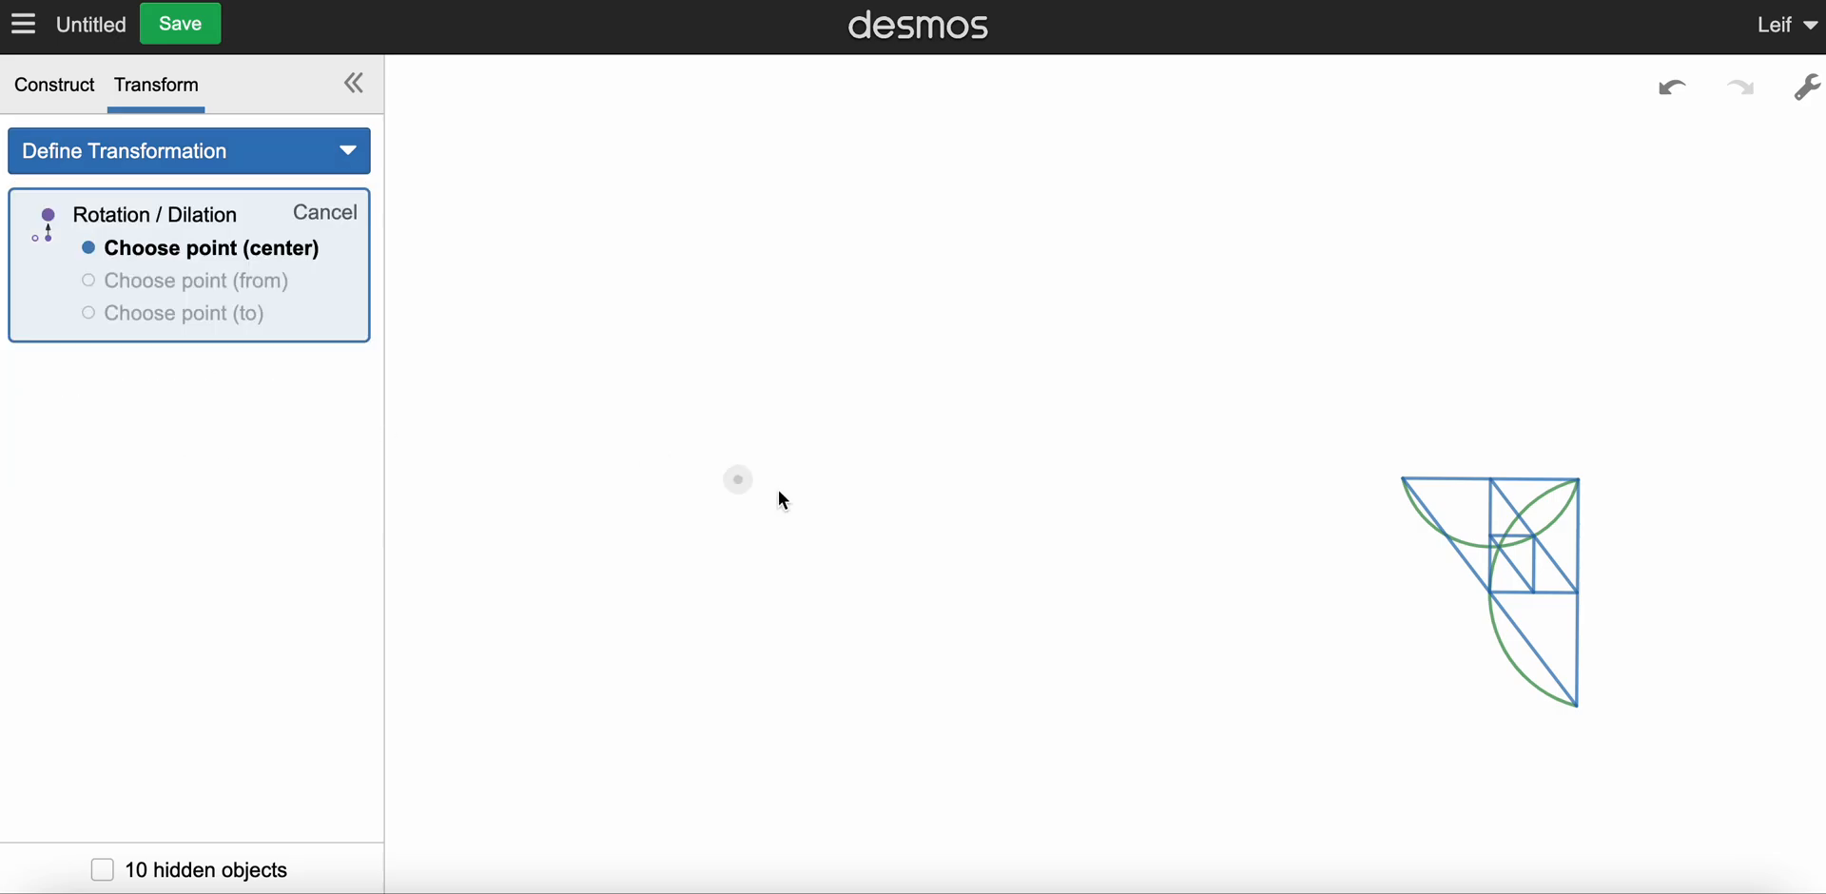
click(1404, 480)
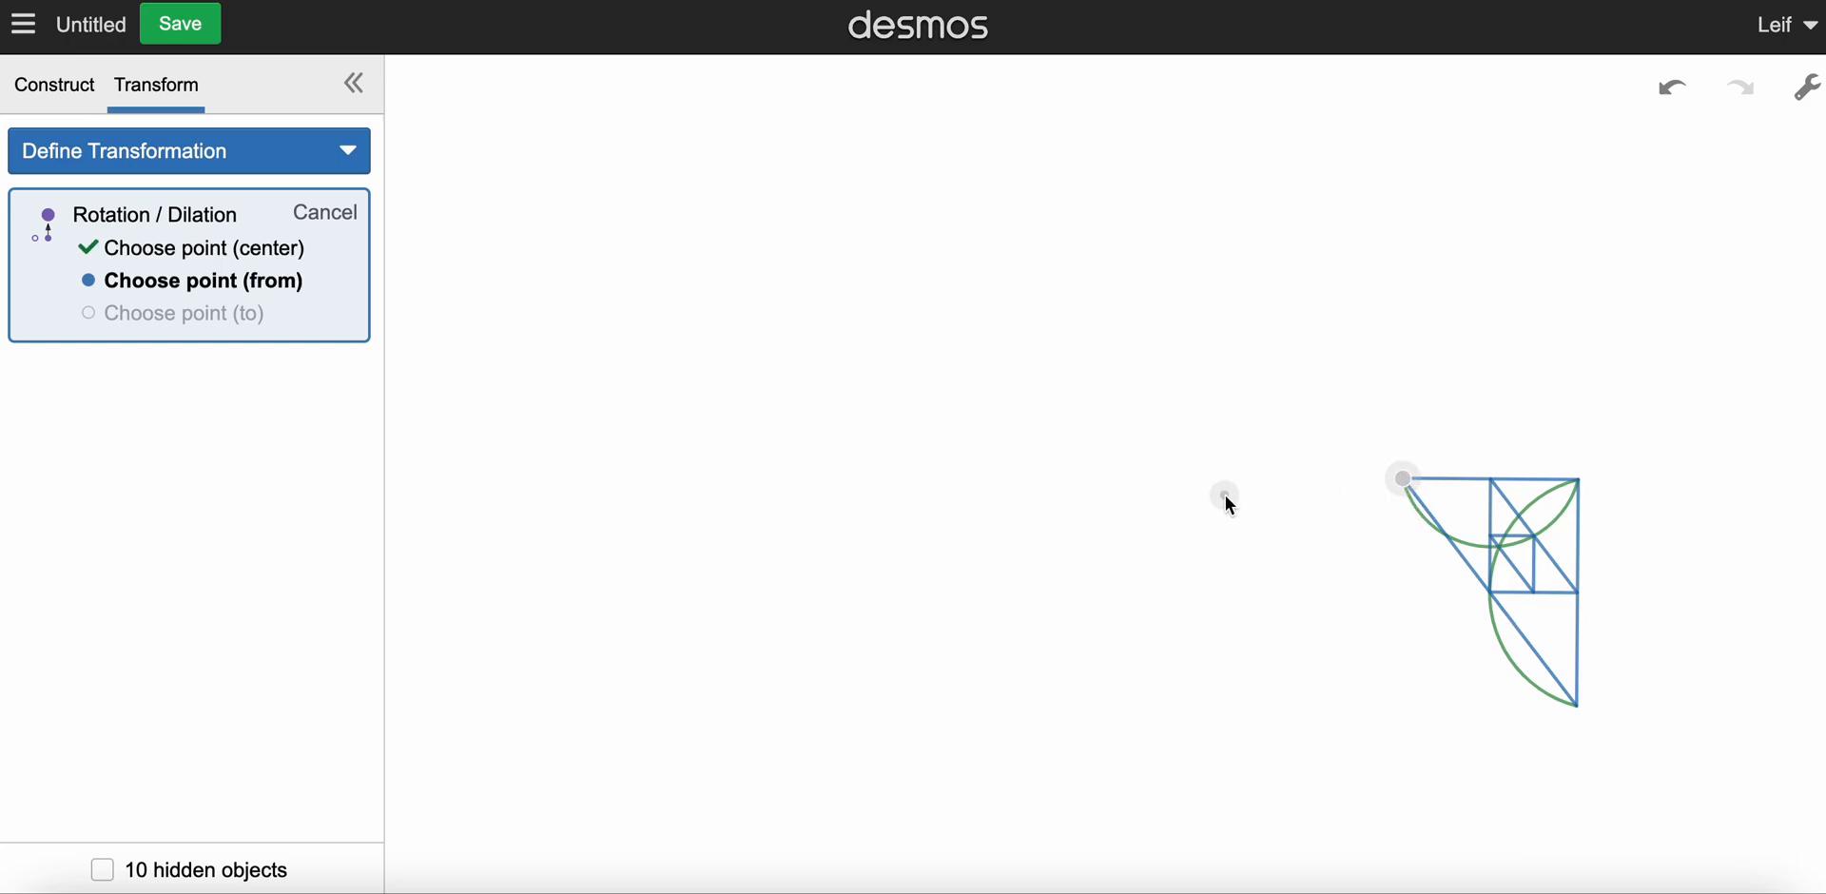
click(1579, 480)
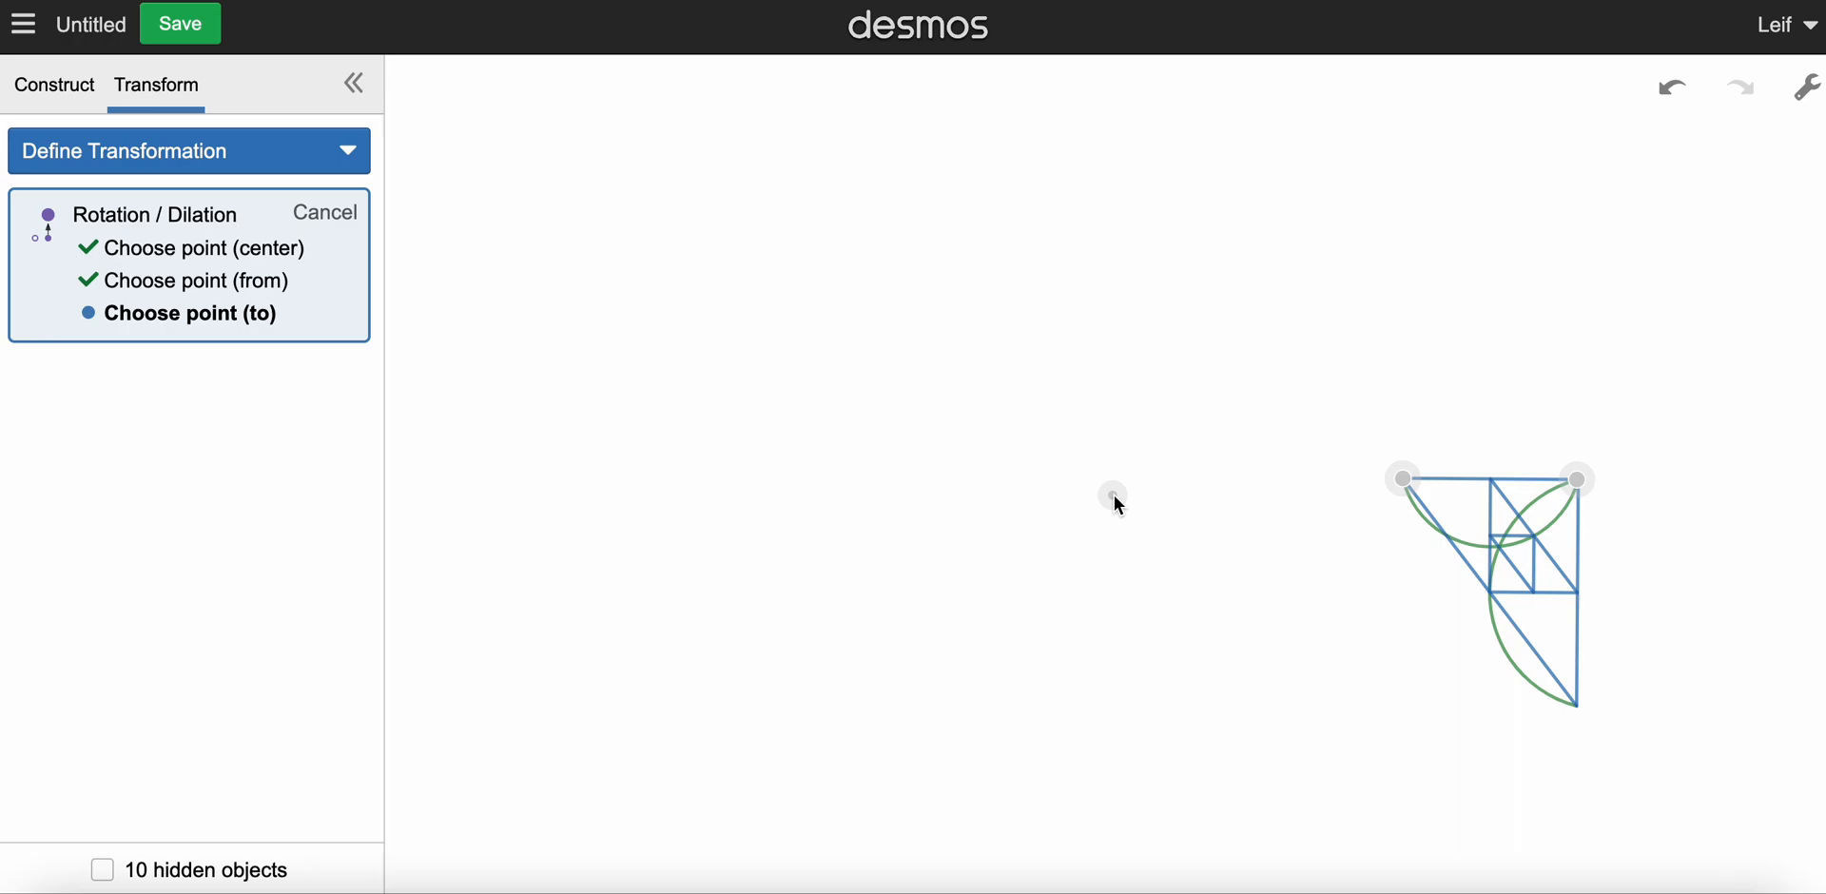
click(1264, 488)
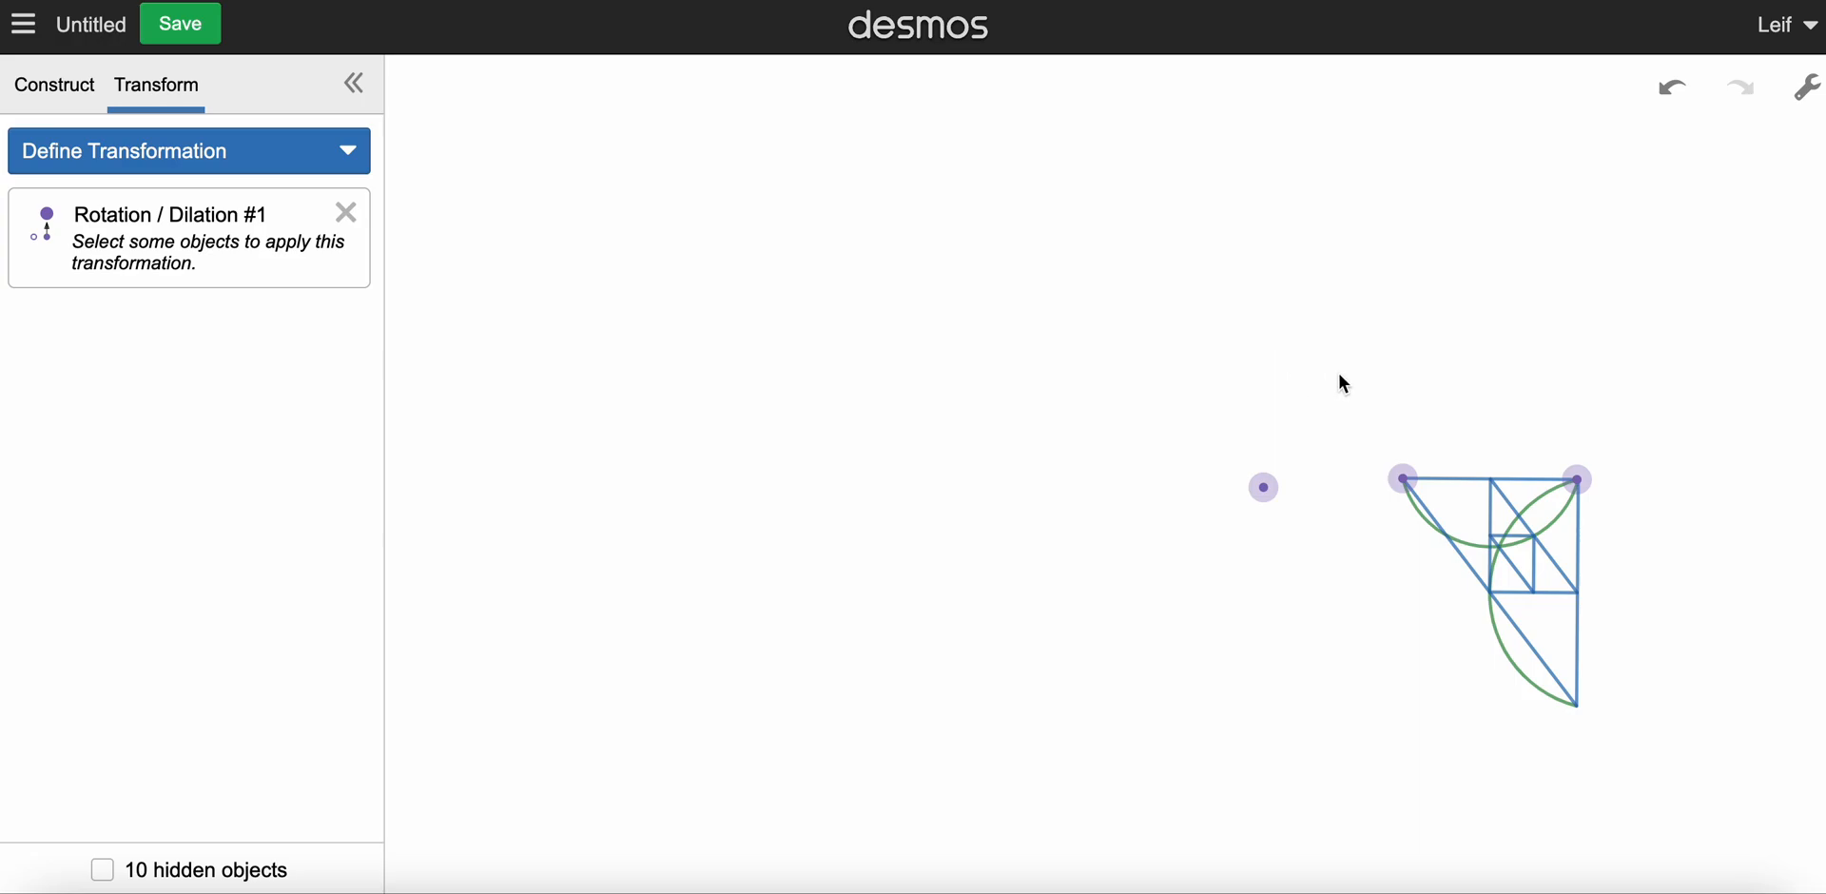
drag(1347, 379, 1639, 757)
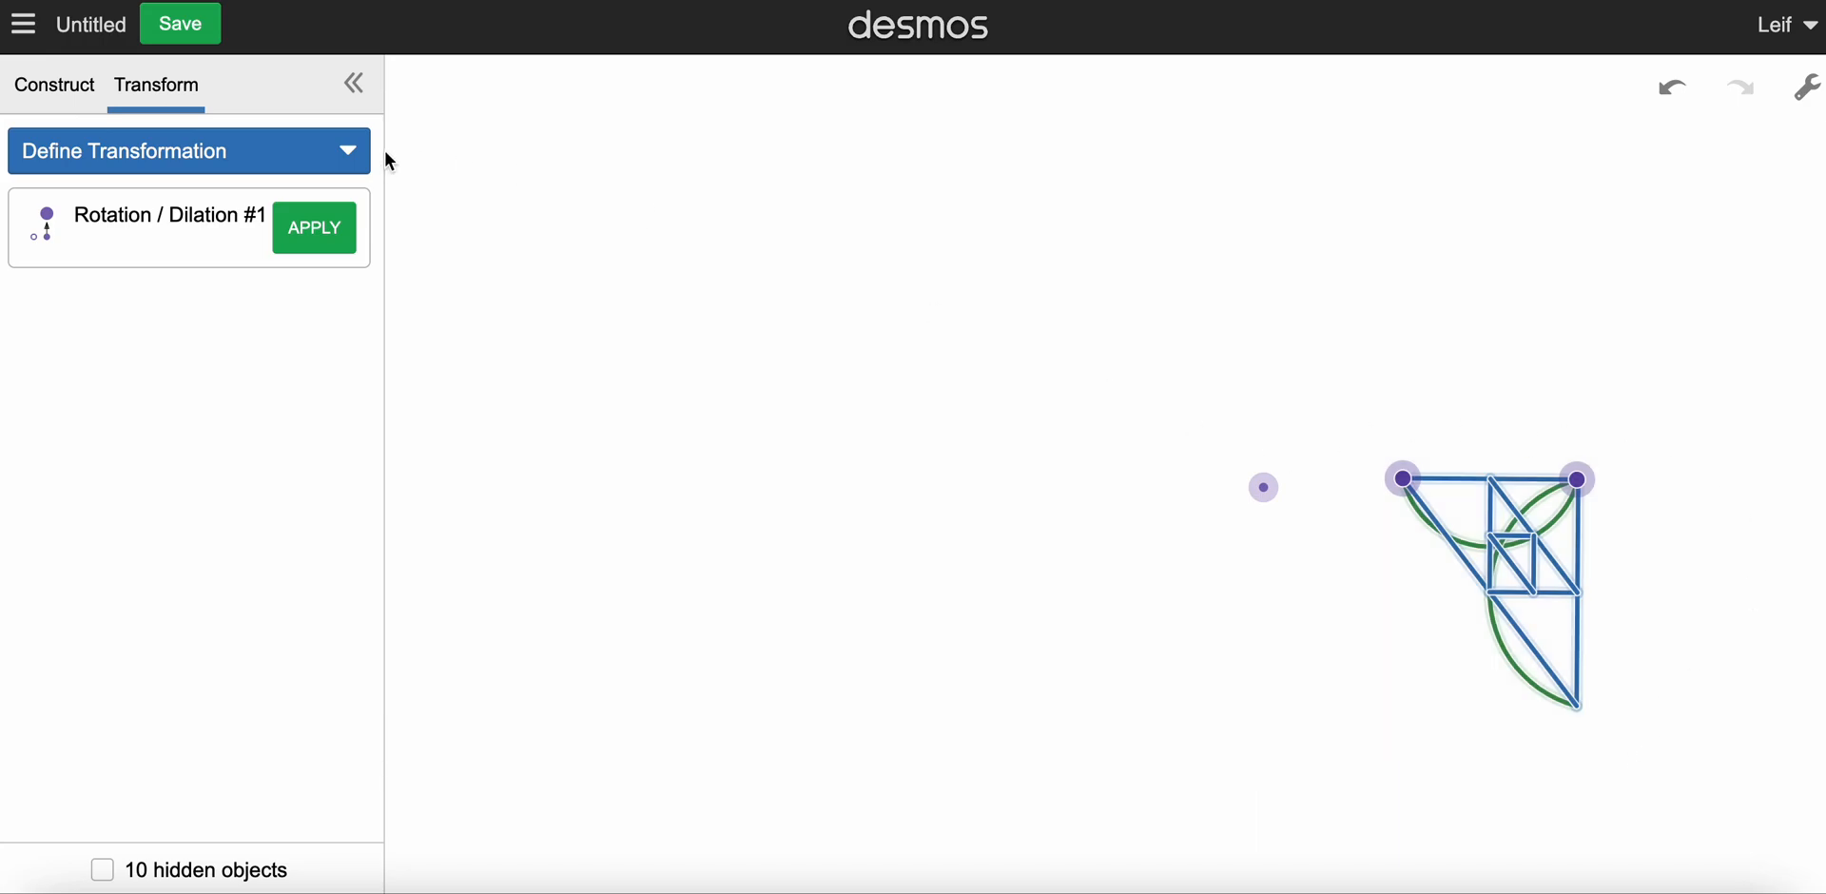
click(317, 231)
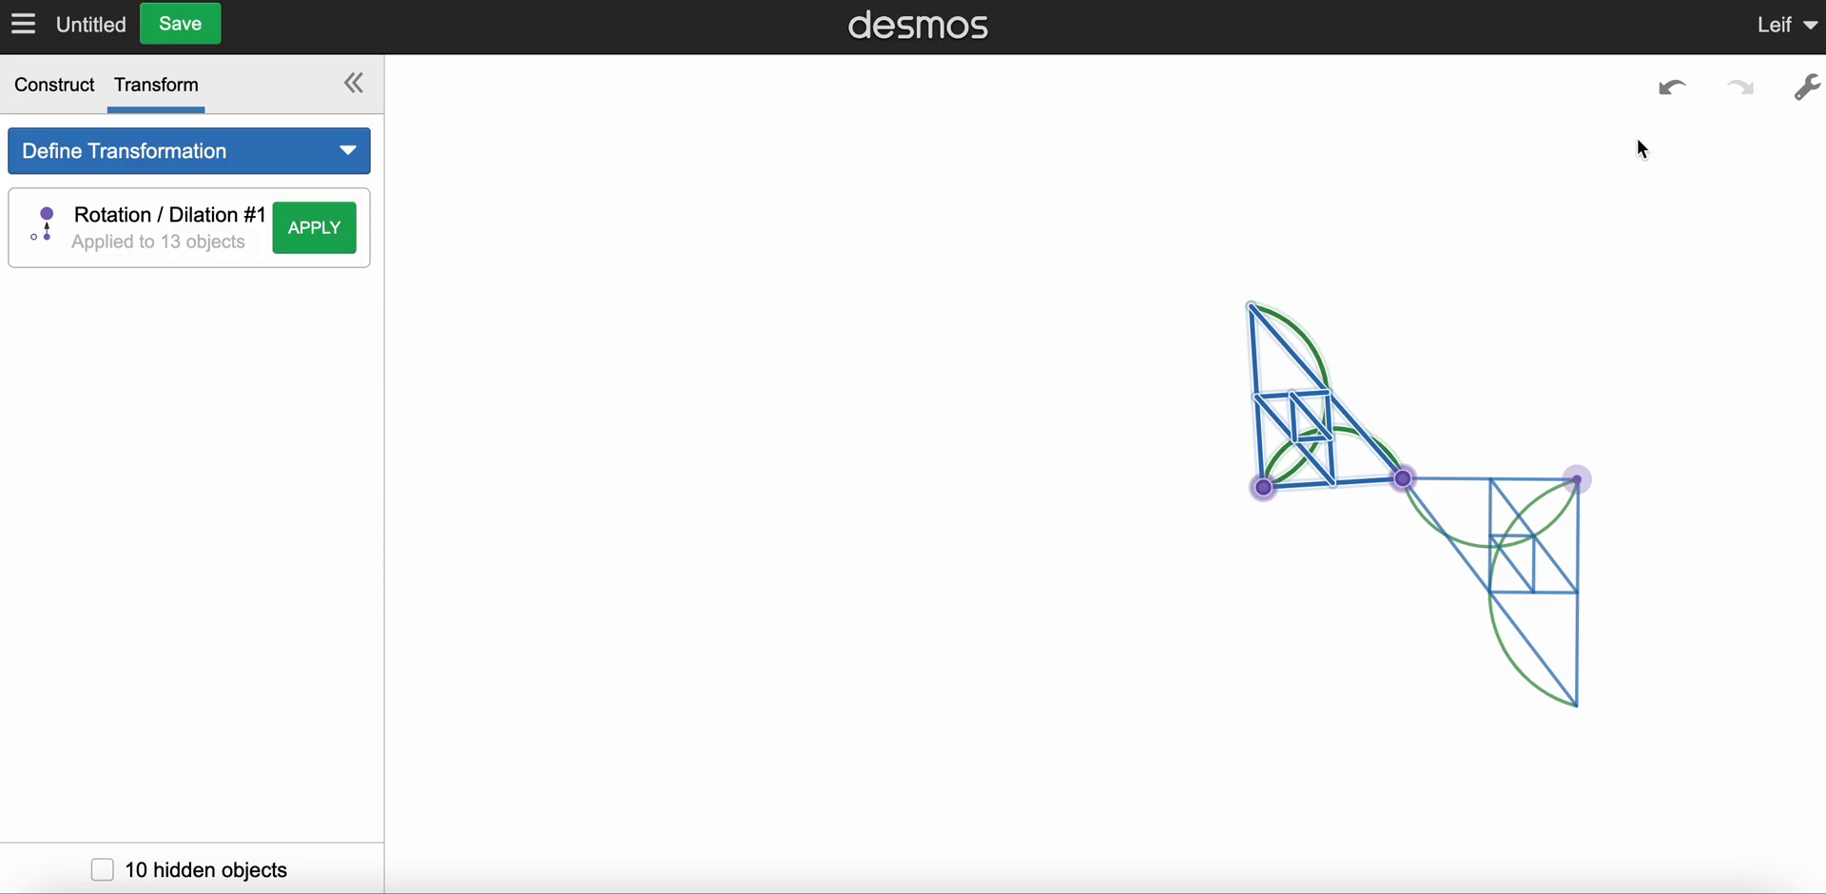
Step: Undo the transformed copy and the Rotation / Dilation definition
click(1691, 102)
click(1691, 101)
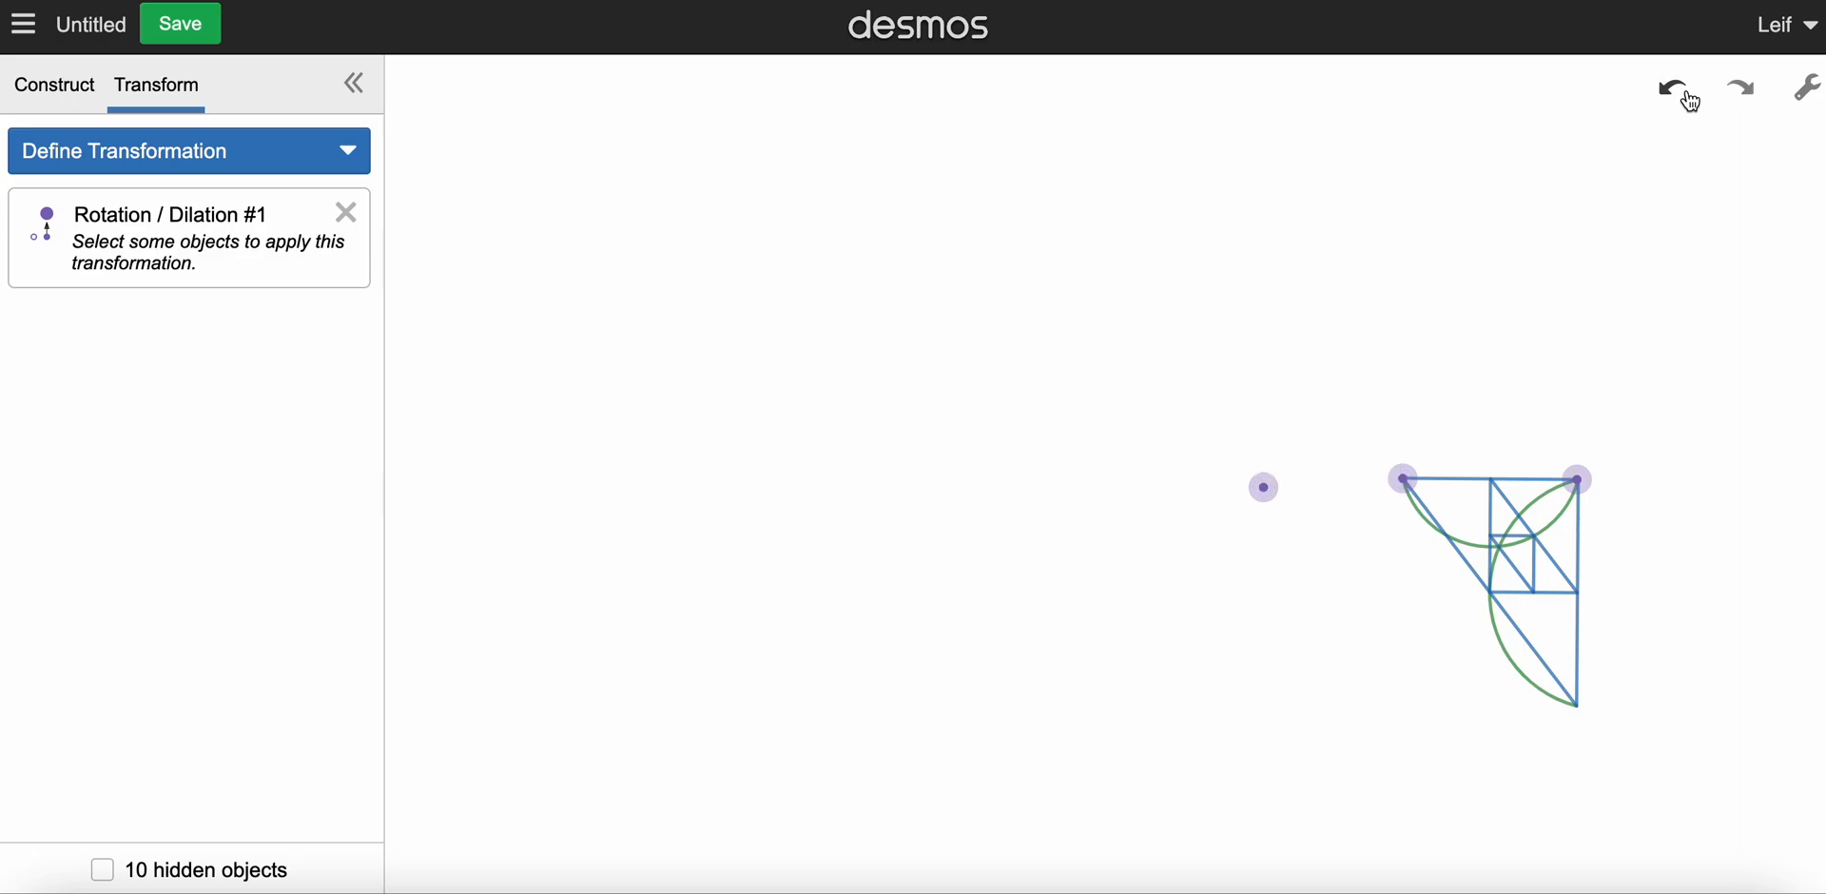
click(1691, 102)
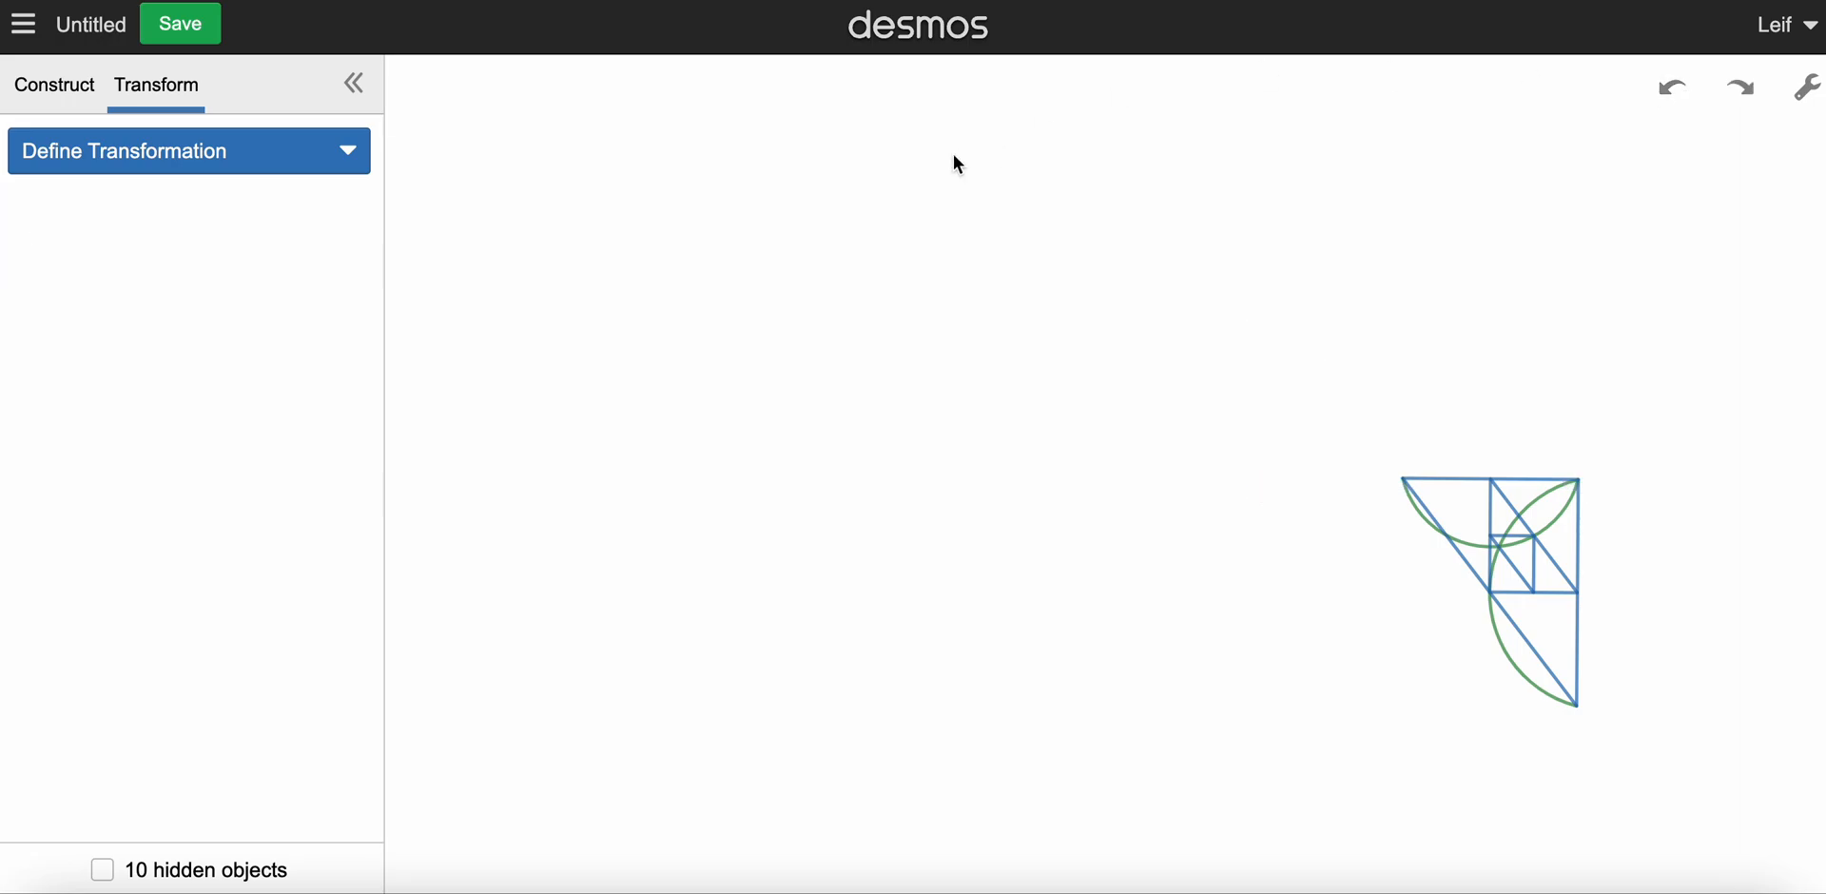
Step: Define a Rotation / Dilation centred on the upper-left vertex, from the right-angle vertex to a new point below and left of the centre
click(314, 150)
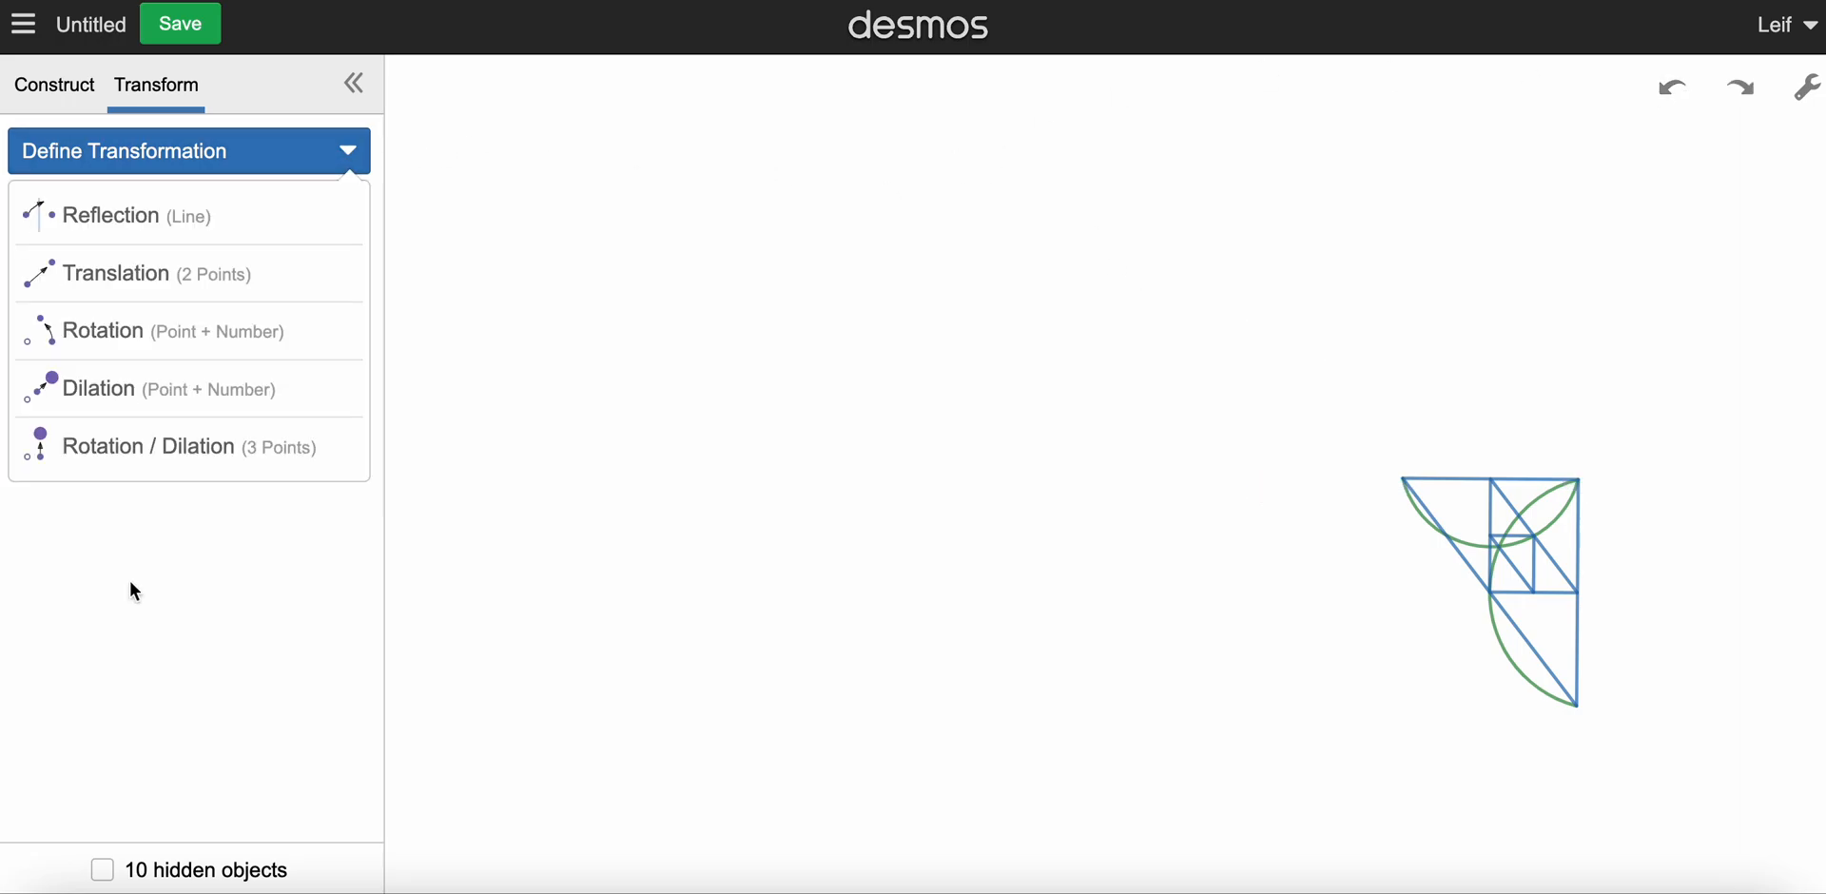
click(194, 455)
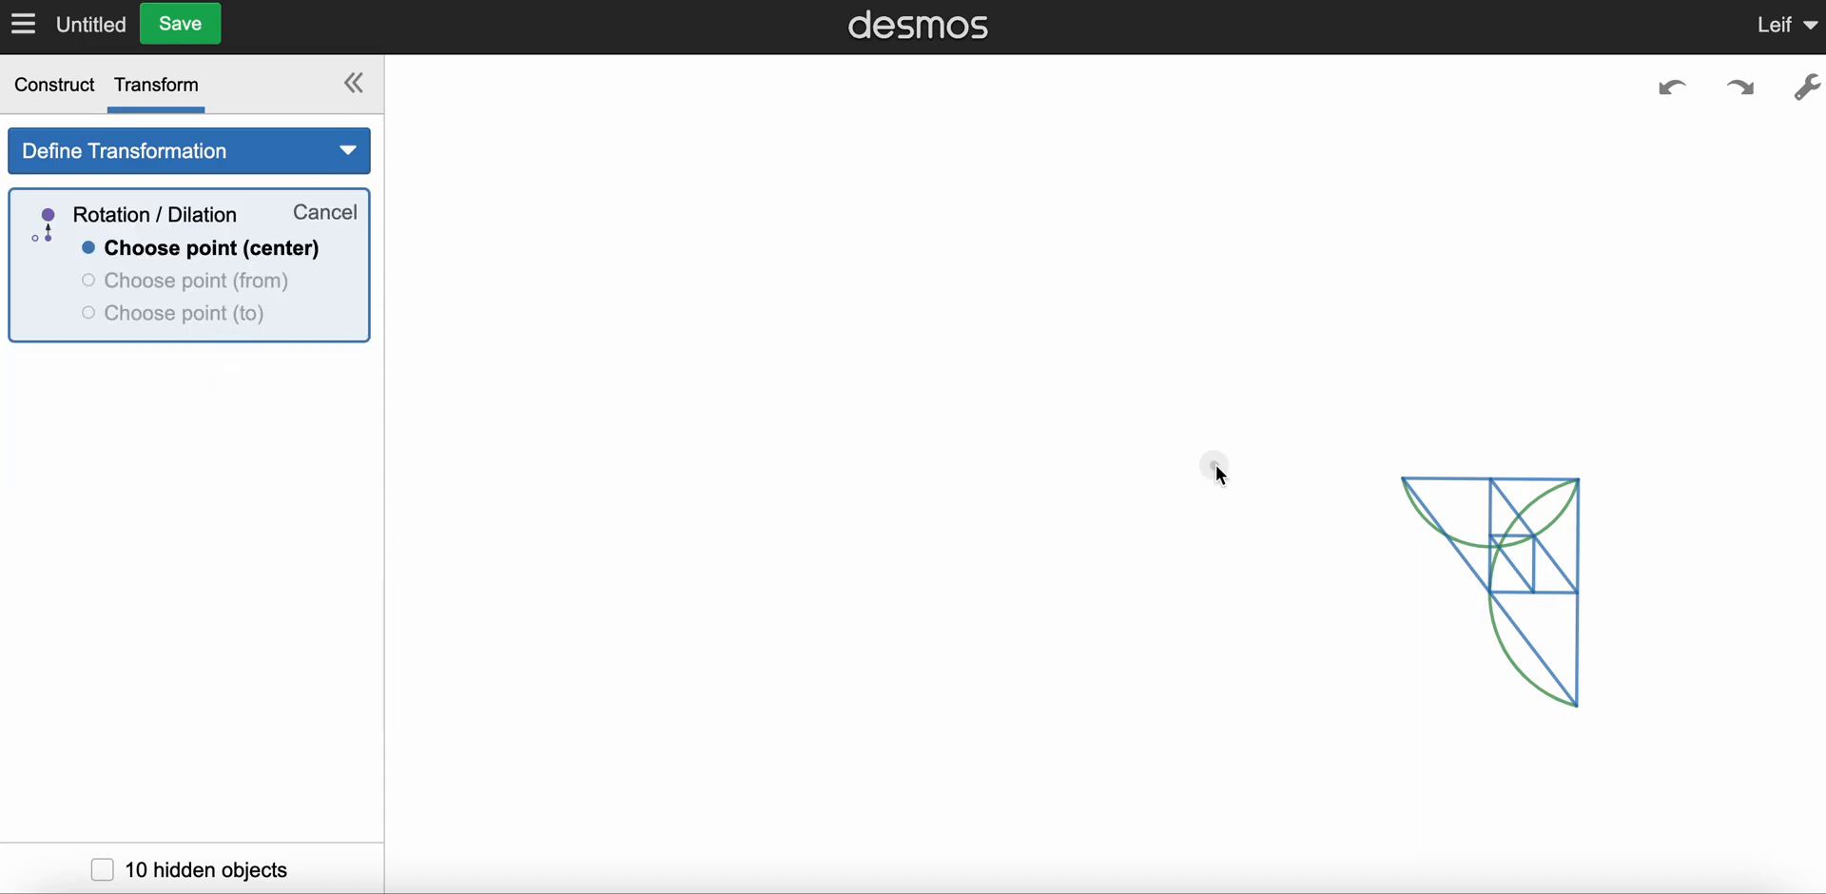
click(1406, 489)
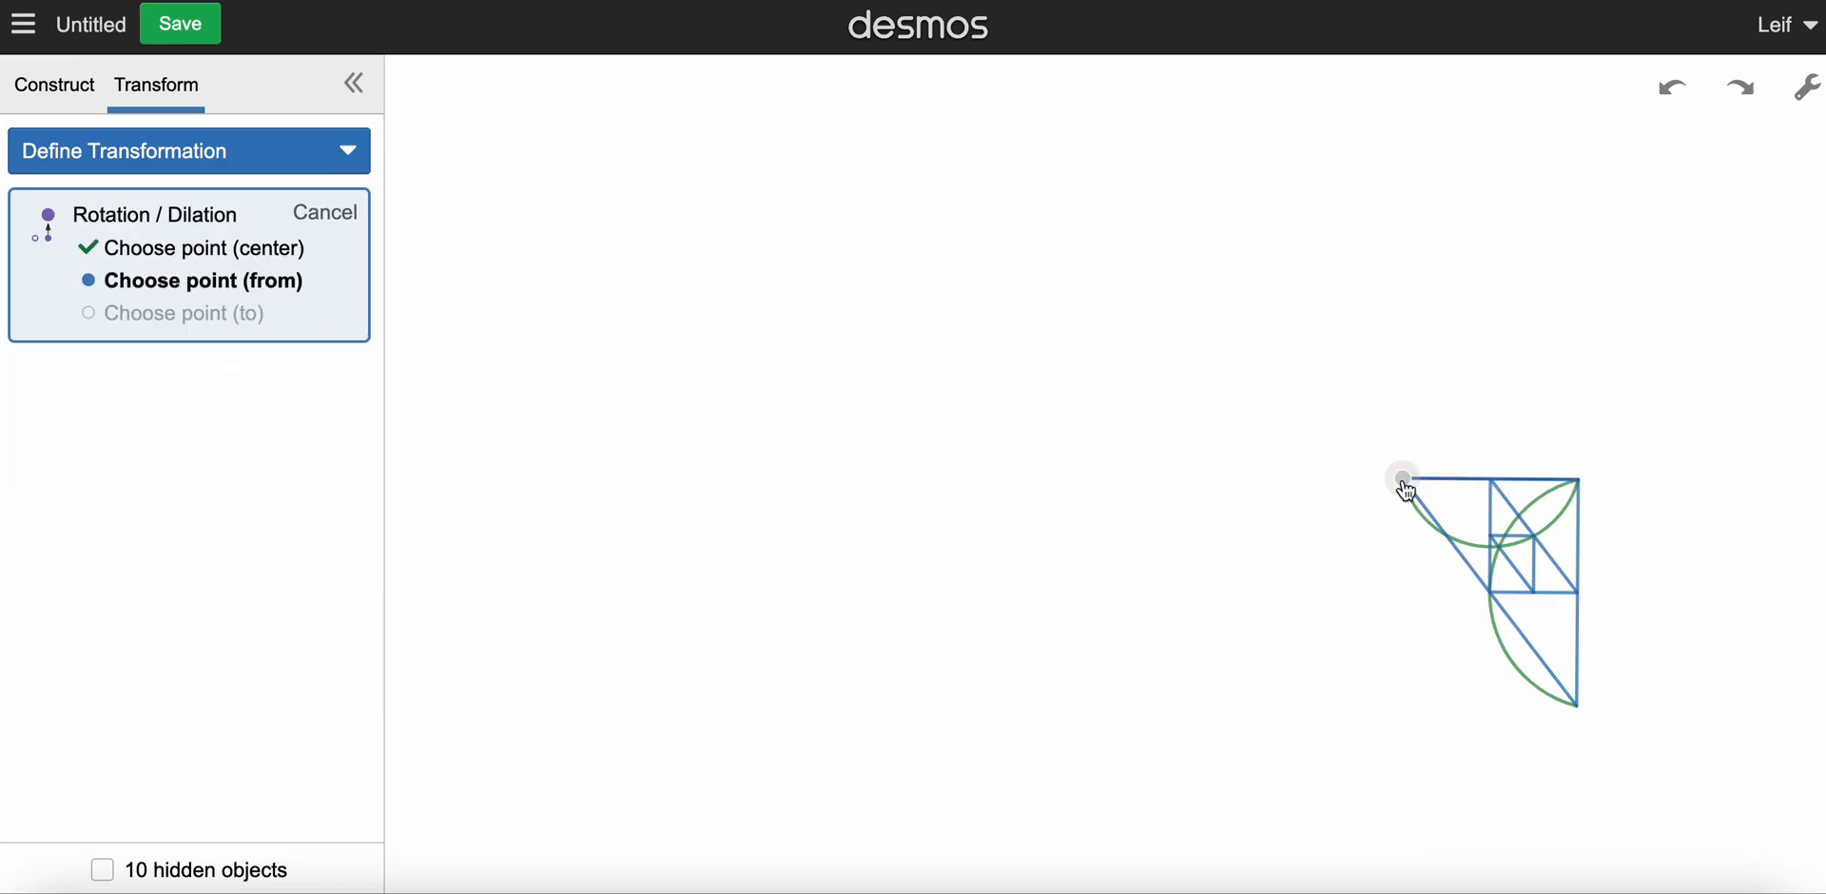
click(1579, 487)
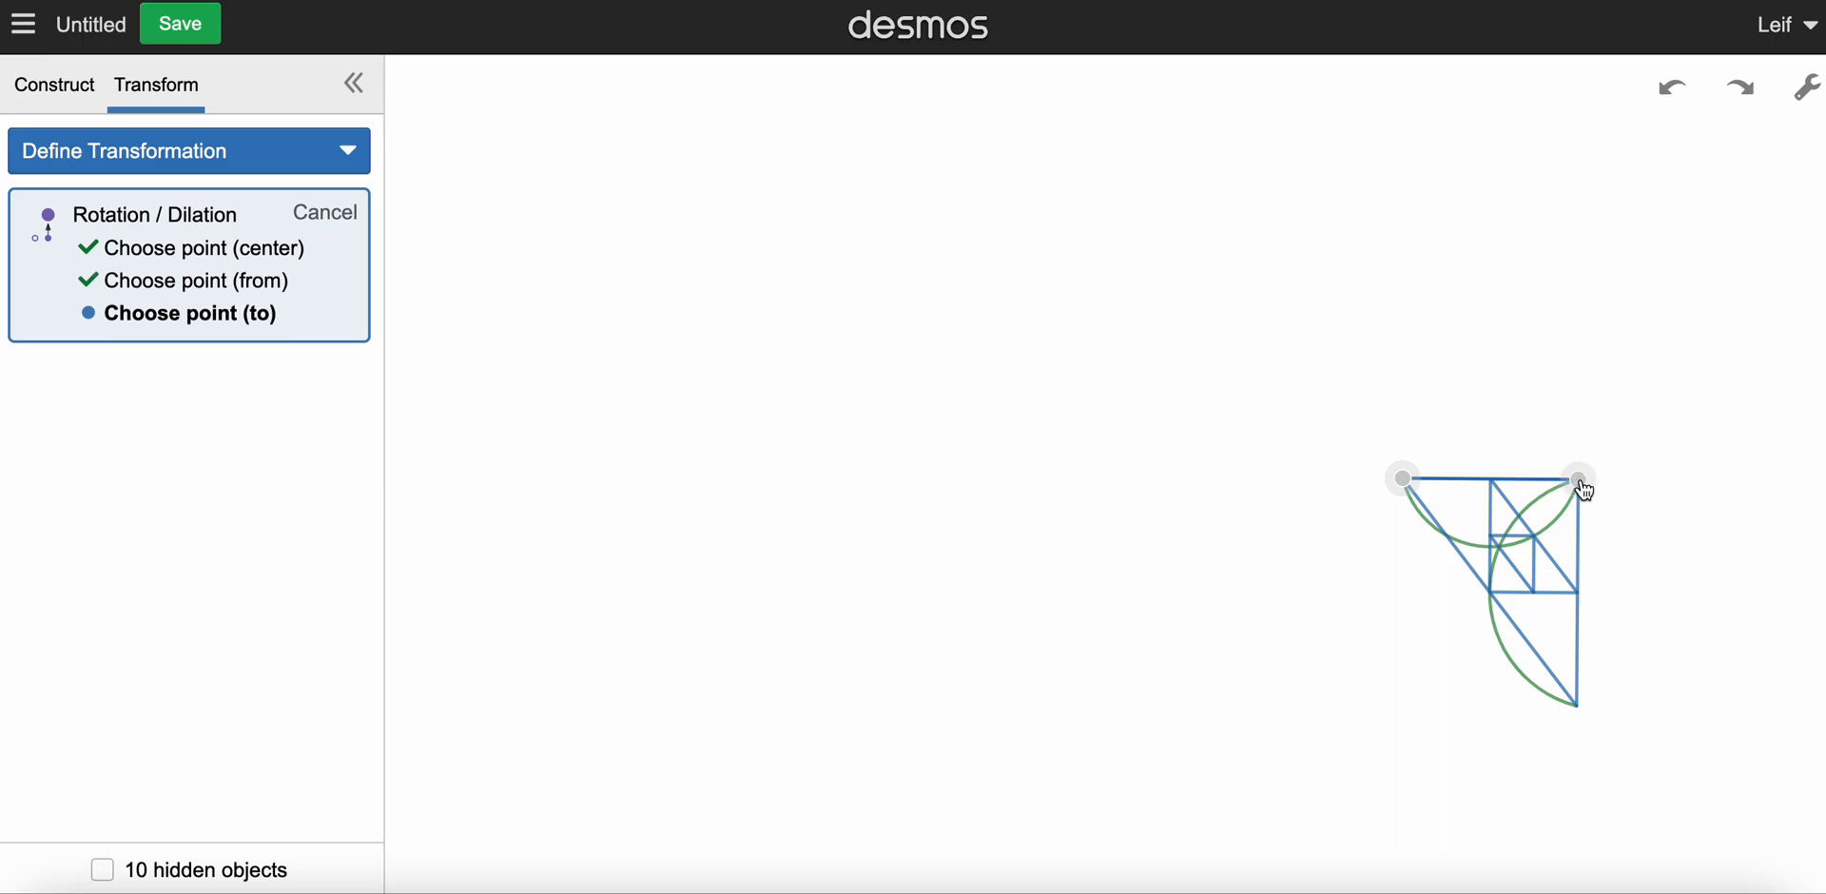
click(1340, 609)
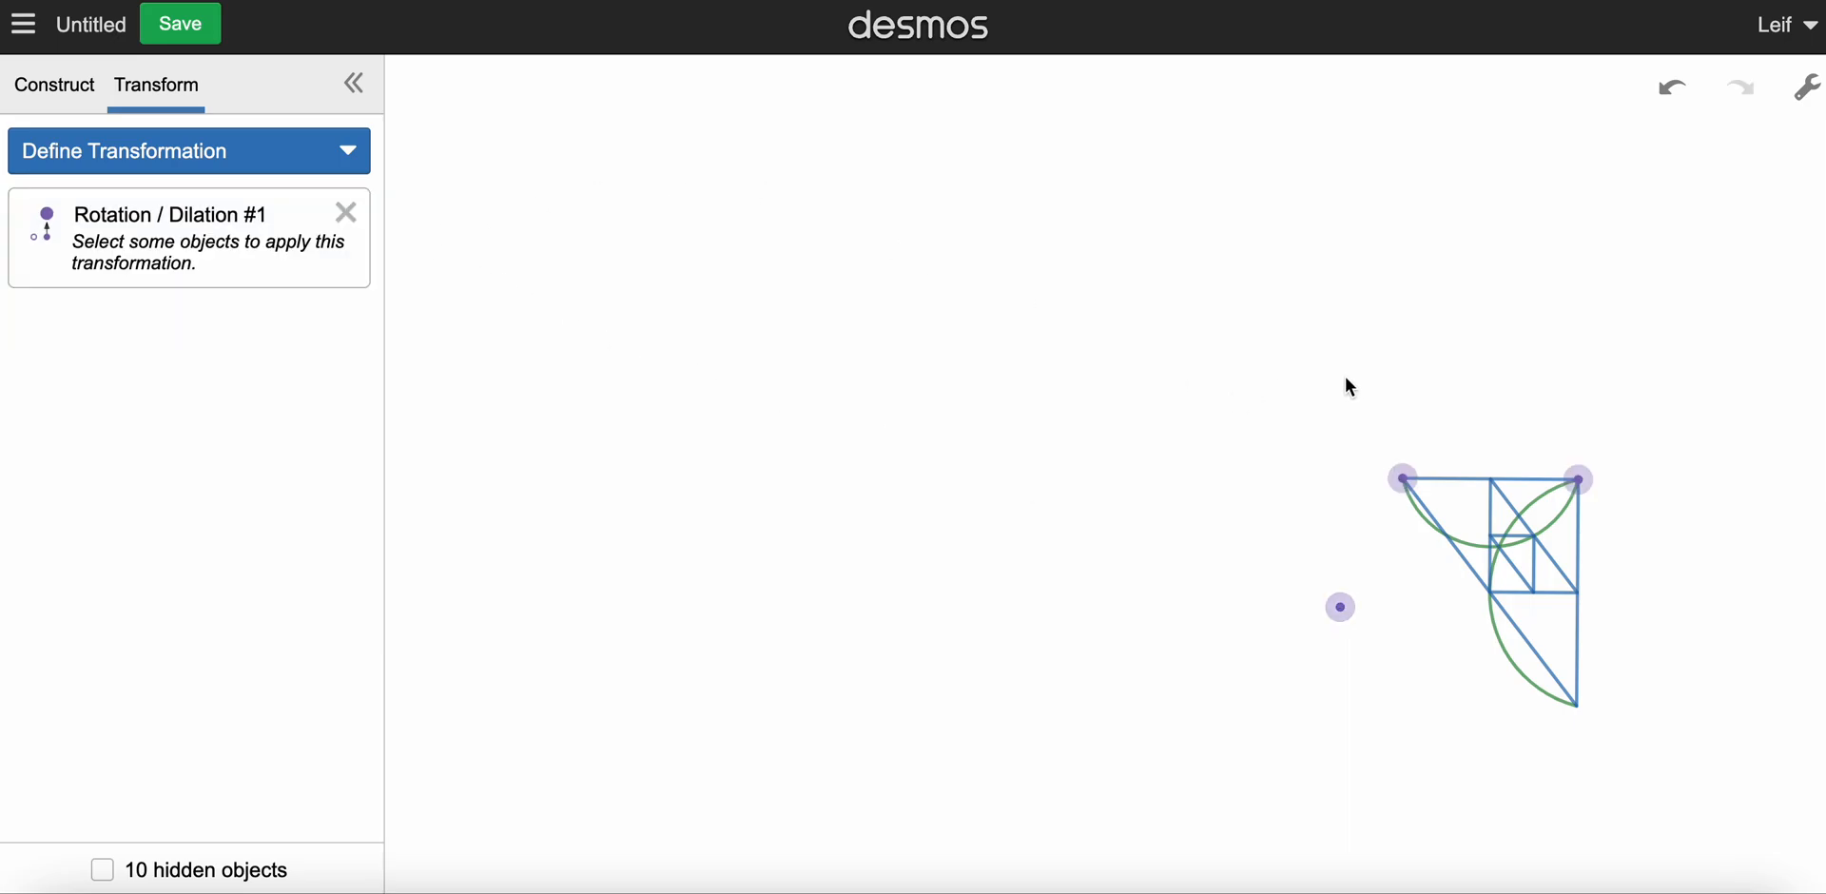
Step: Select the whole figure with its points and apply the Rotation / Dilation twice to create two successively smaller copies
drag(1343, 374, 1733, 801)
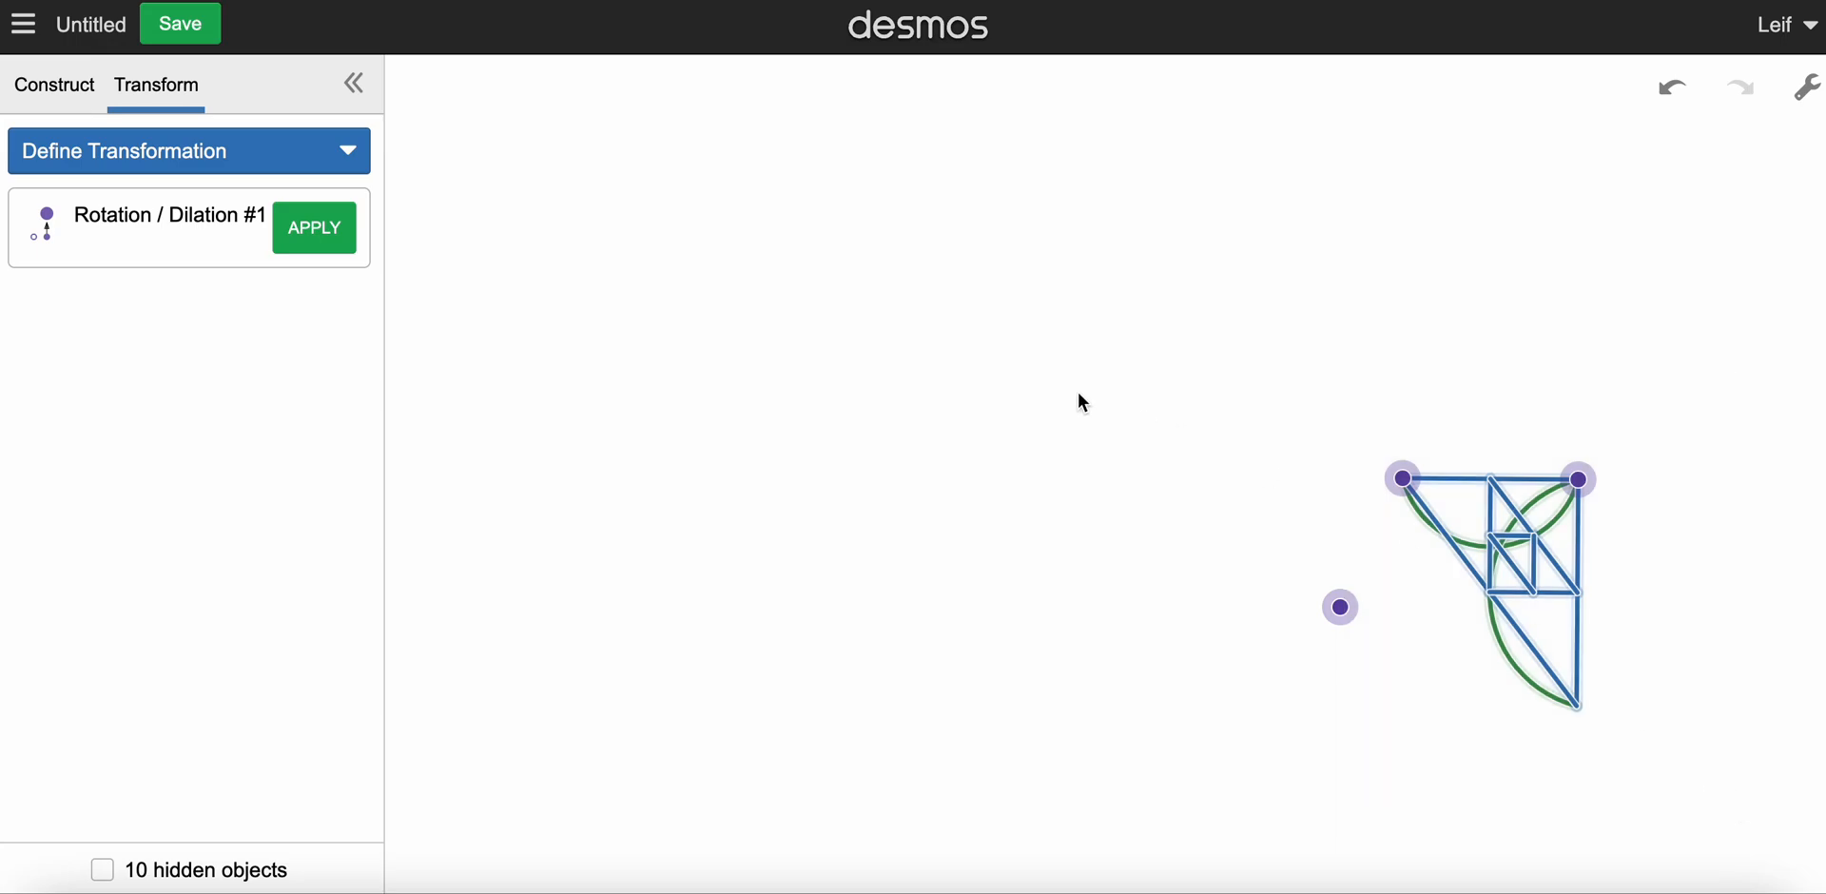
click(311, 236)
click(311, 236)
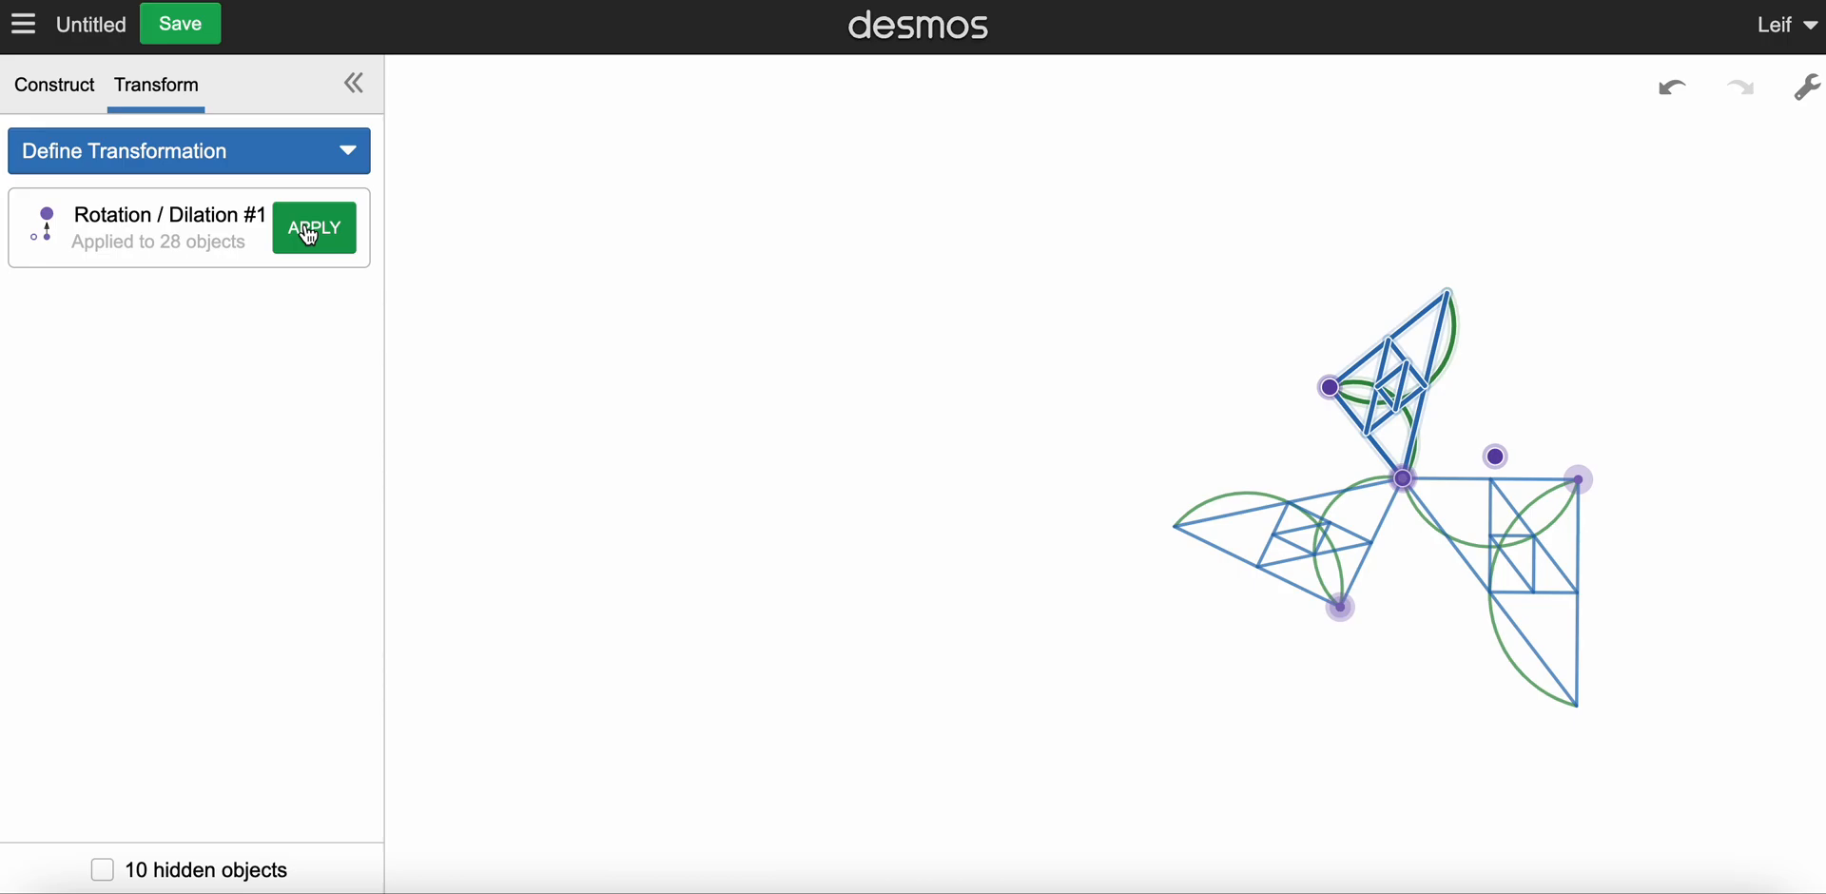
Step: Apply the Rotation / Dilation repeatedly to spiral further shrinking copies in toward the centre
click(311, 236)
click(311, 235)
click(311, 235)
click(311, 236)
click(311, 235)
click(311, 236)
click(311, 236)
click(311, 236)
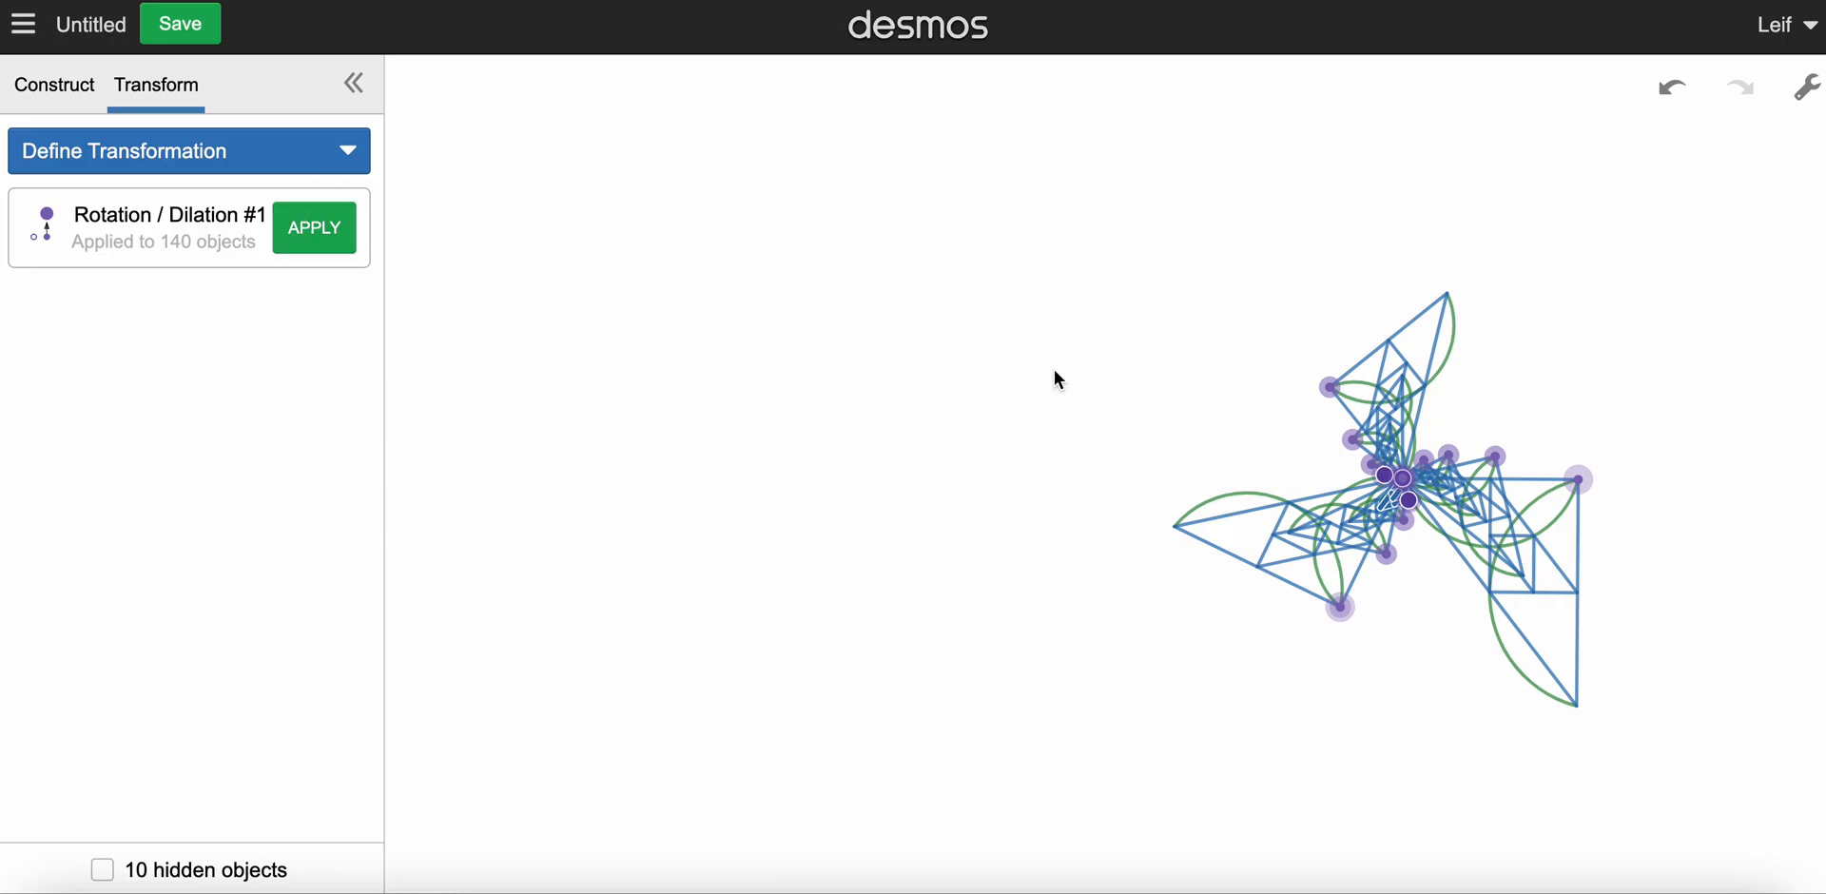
Step: Undo the extra transformations until only the original figure and its first two copies remain
click(1674, 95)
click(1674, 95)
click(1674, 95)
click(1673, 96)
click(1674, 95)
click(1674, 95)
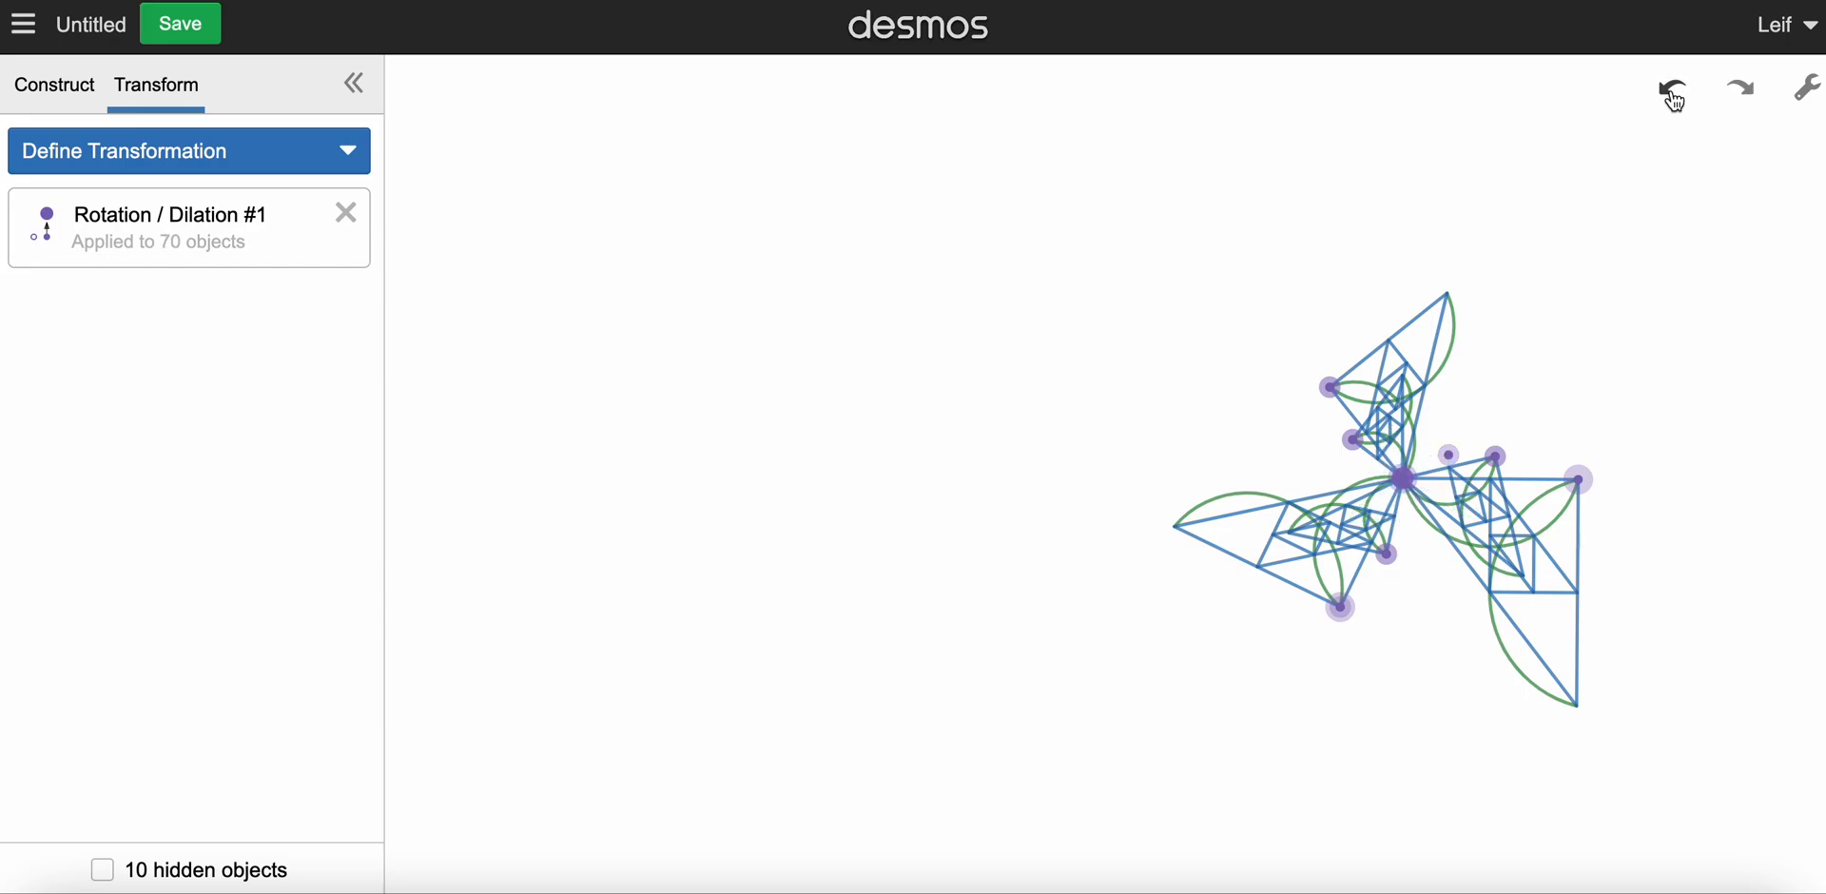
click(1674, 95)
click(1676, 97)
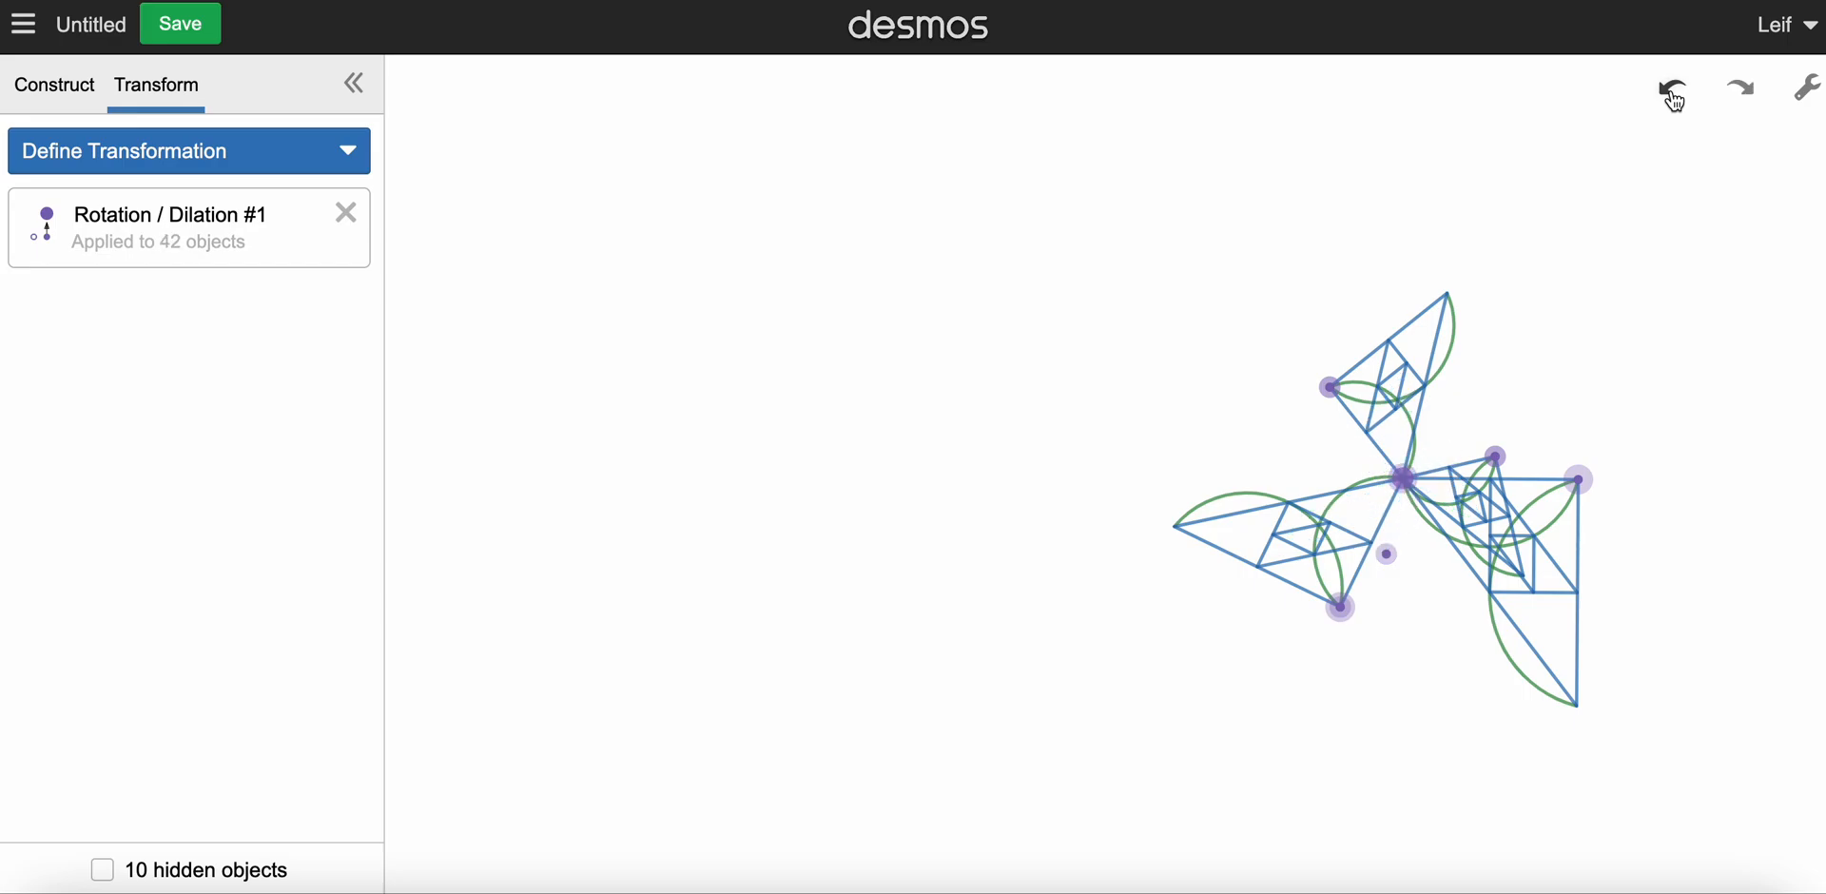
click(1676, 97)
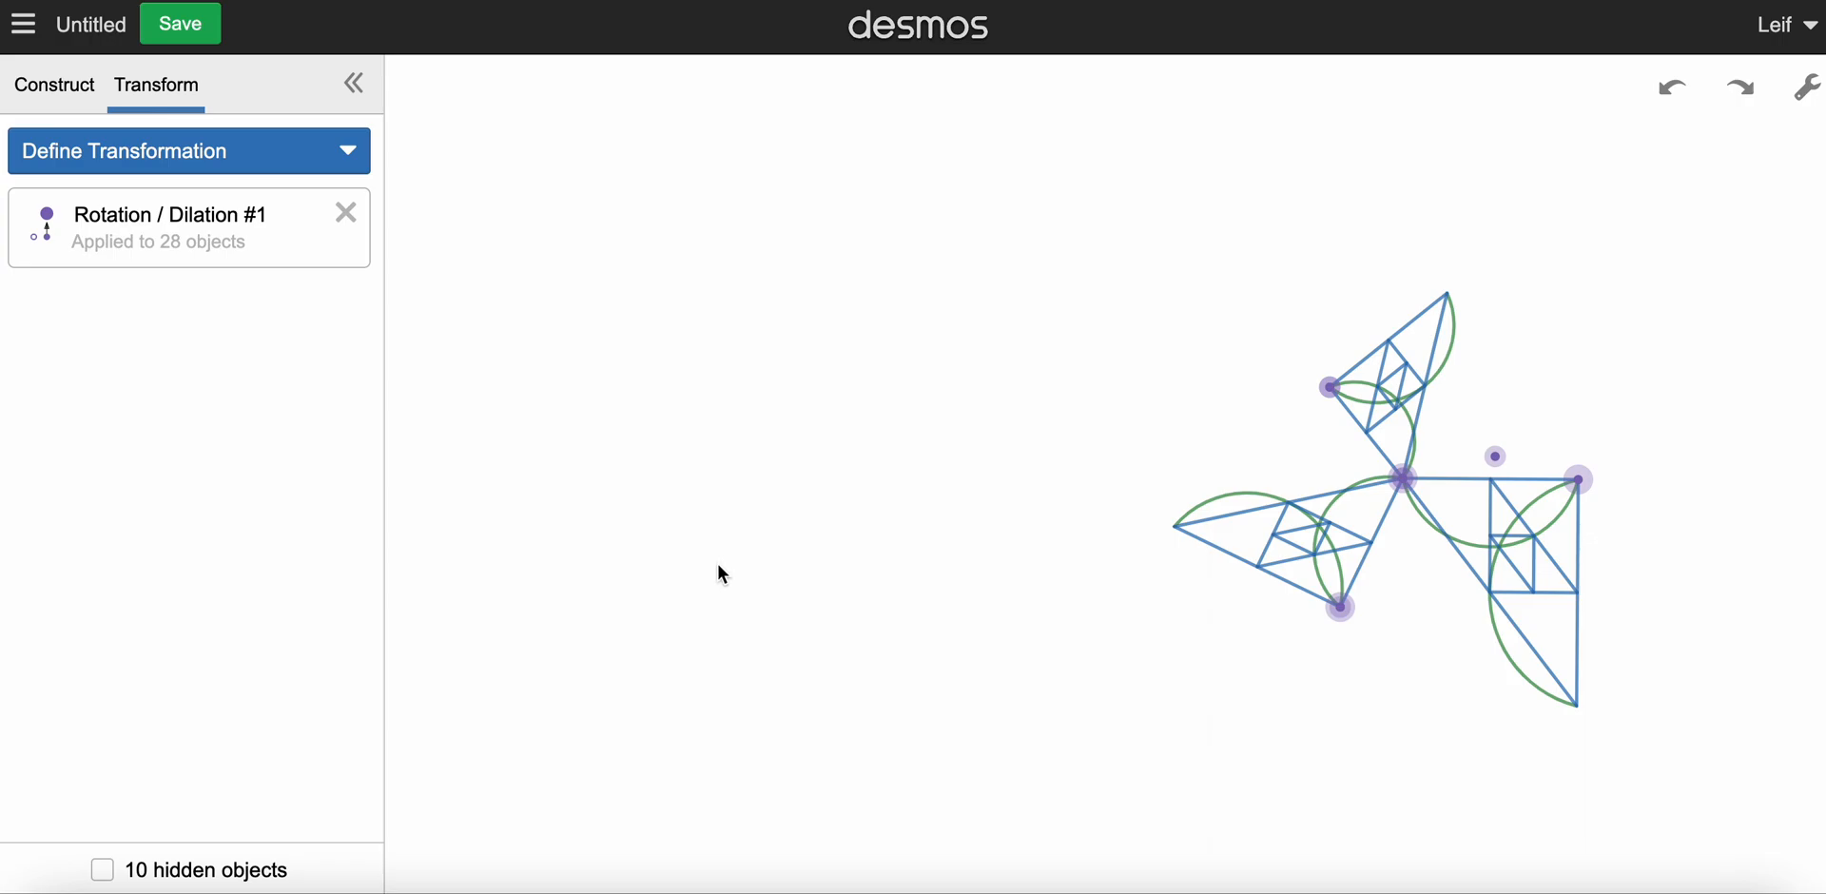
Step: Hide the isolated point just above the original triangle's top side
click(54, 84)
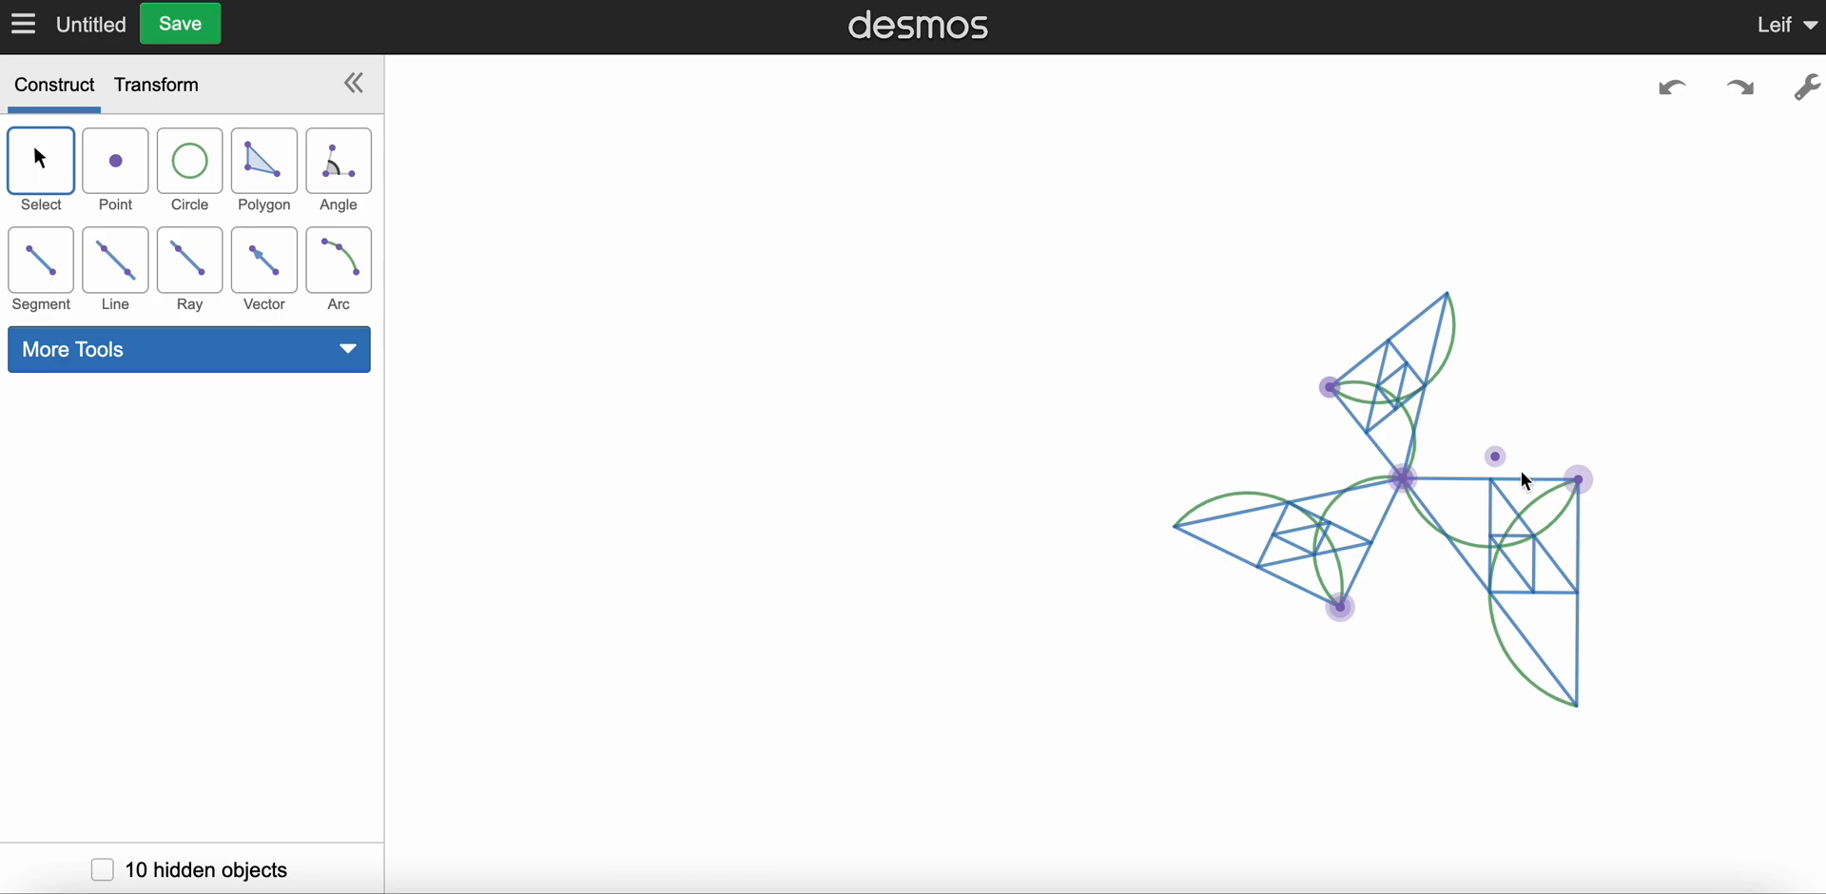
click(1497, 458)
click(121, 555)
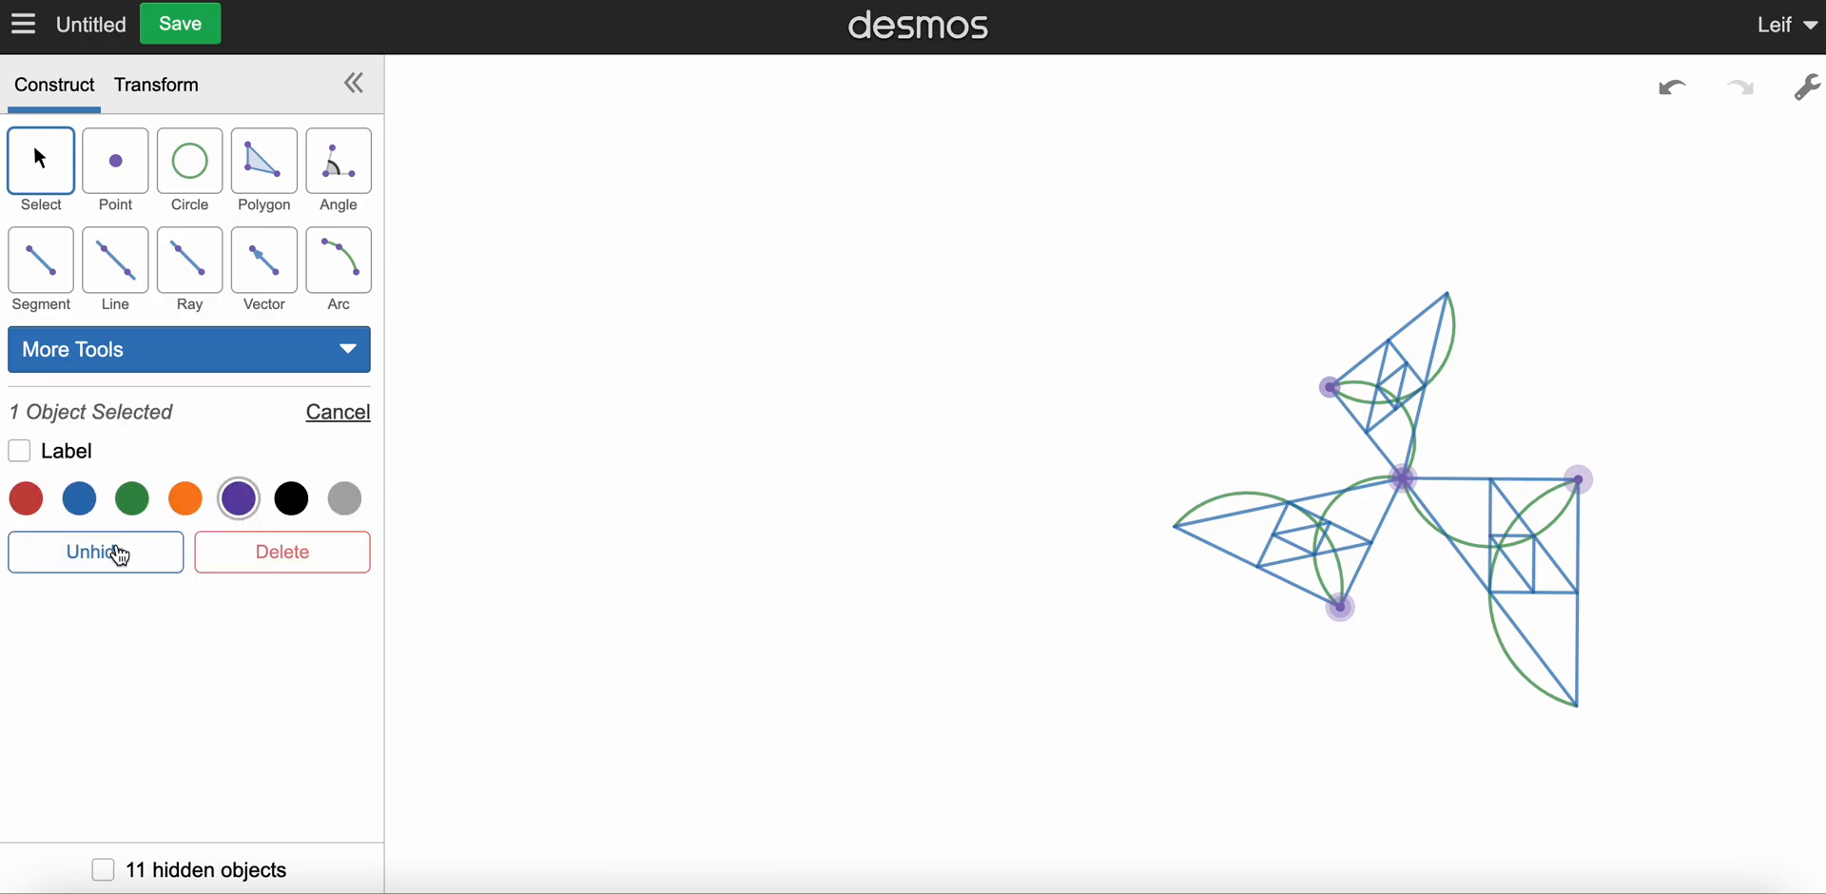